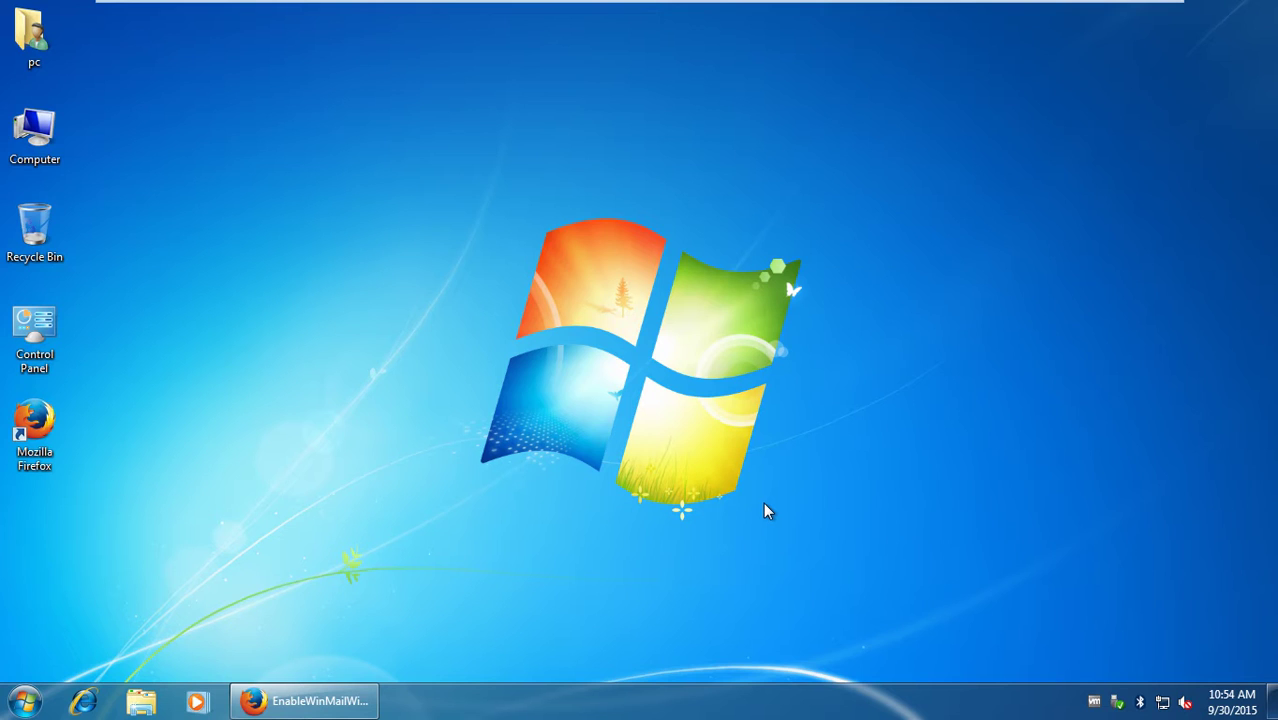
Step: Download EnableWinMailWin7.rar from the open Google Drive page in Firefox, save the file and close the browser
click(346, 707)
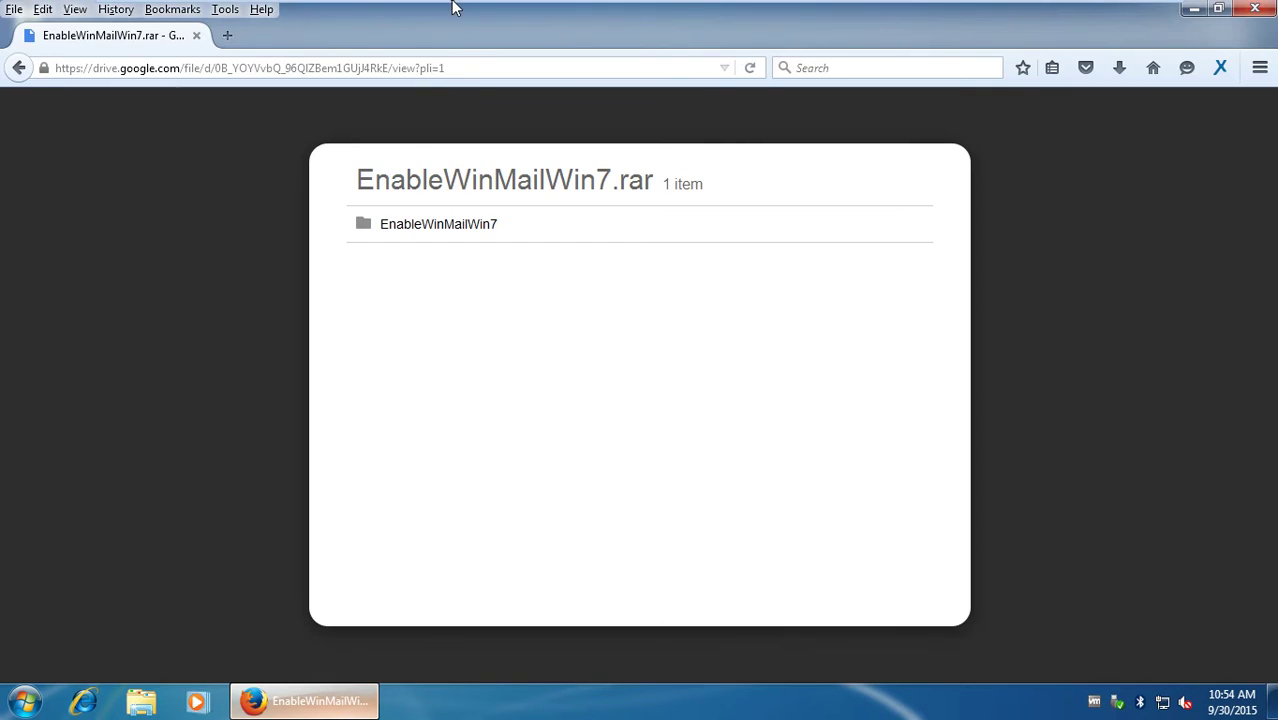
click(472, 67)
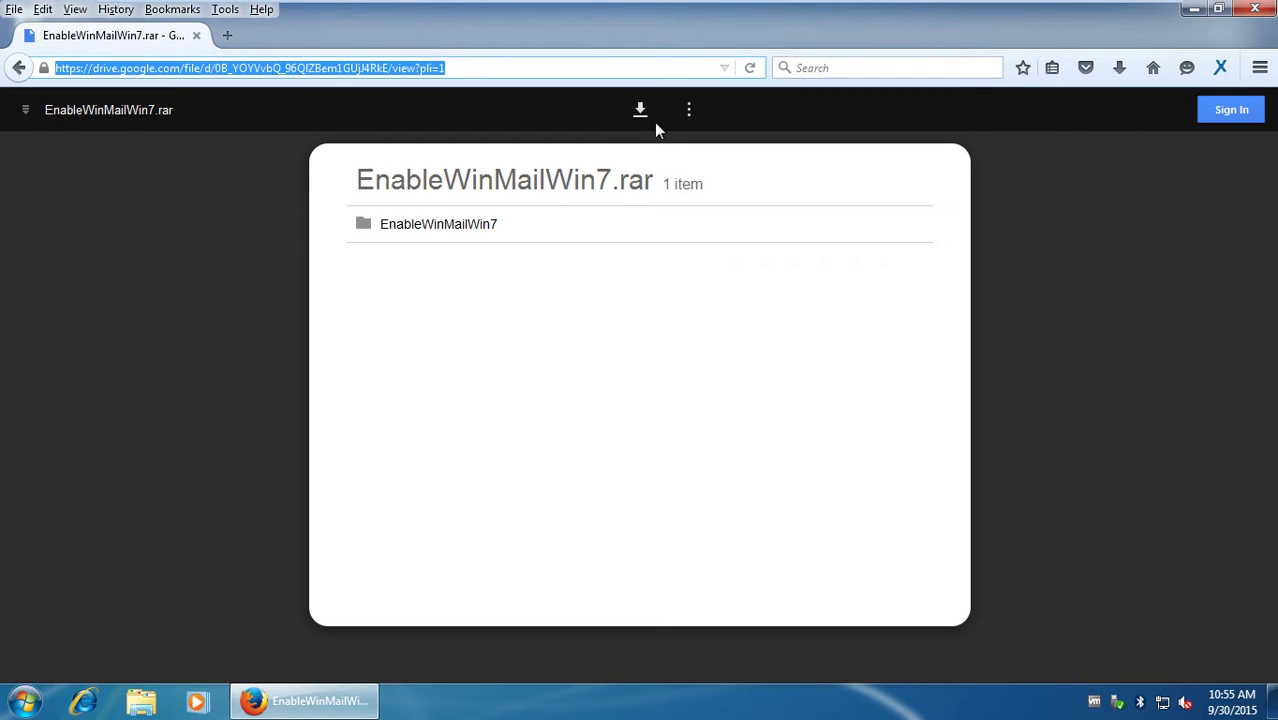
click(641, 111)
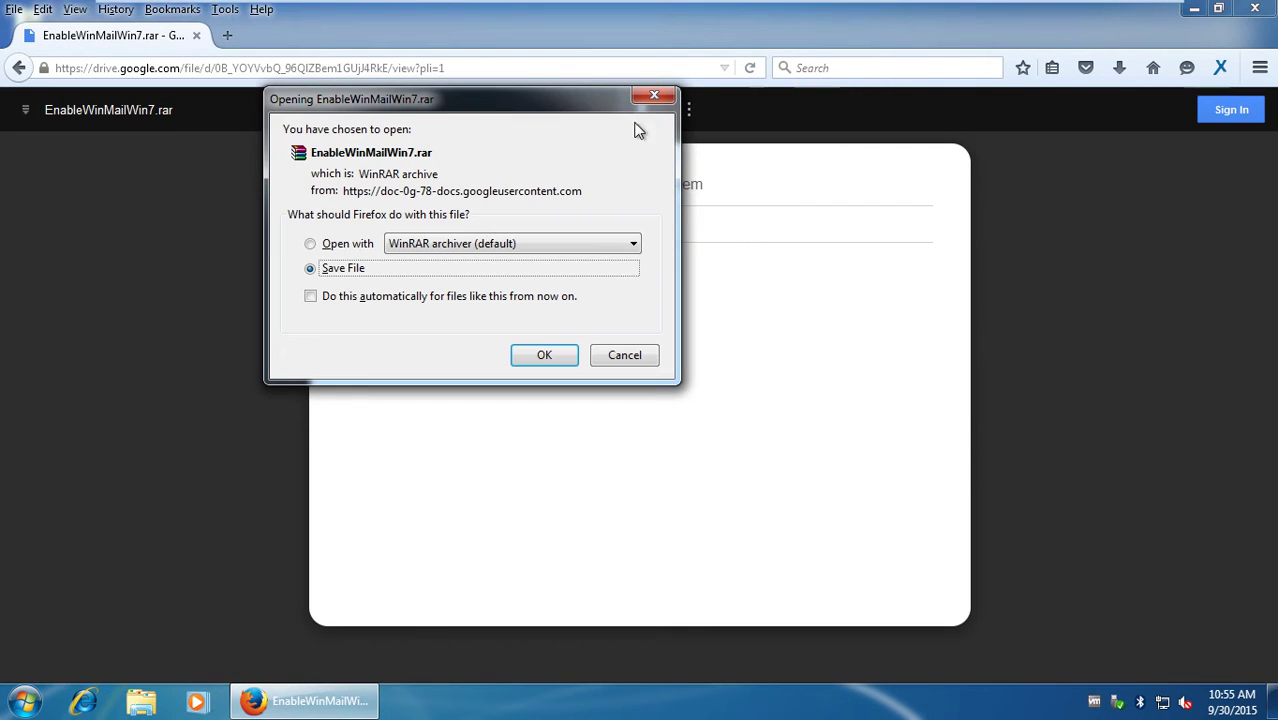
click(553, 357)
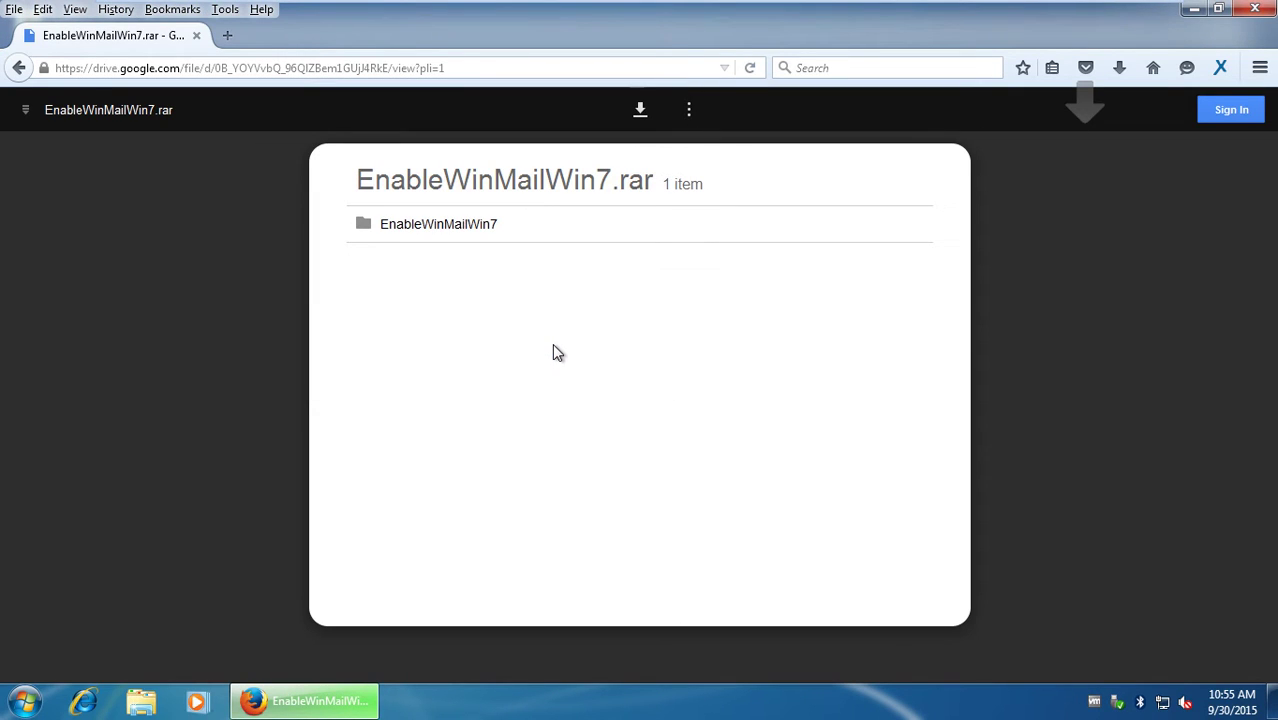
click(1246, 14)
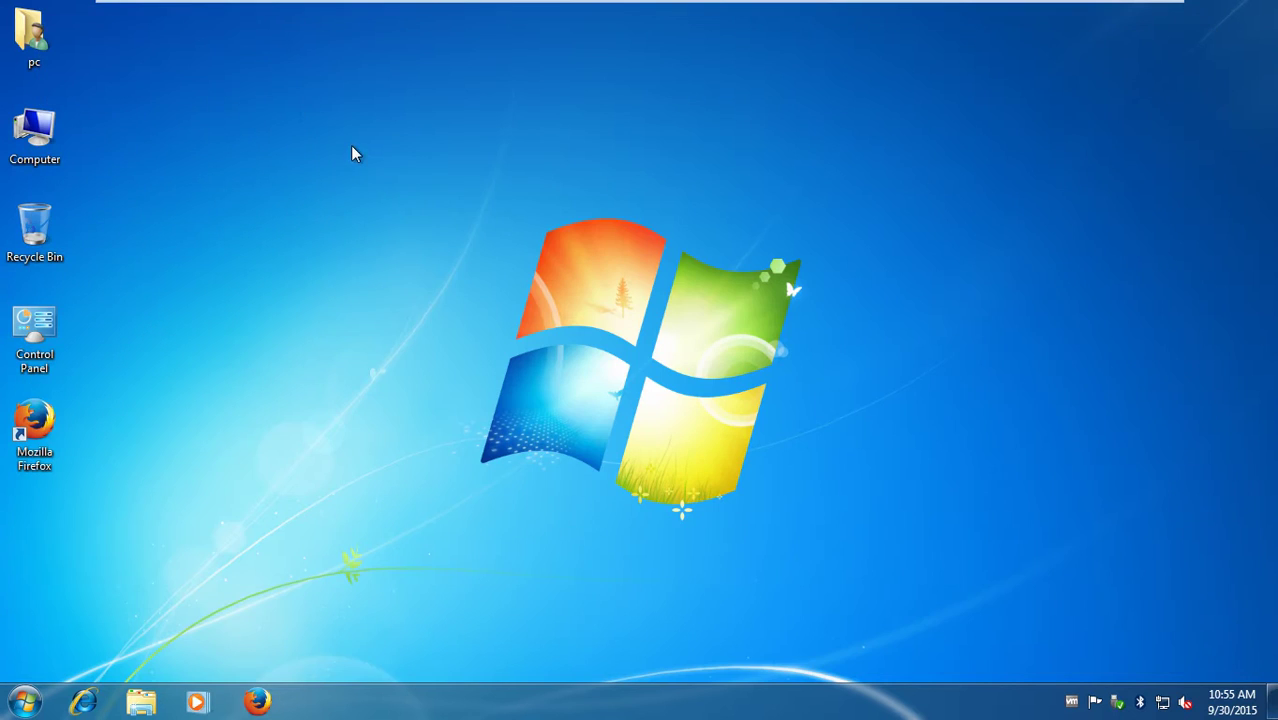
Step: Extract the EnableWinMailWin7 archive in the user's Downloads folder to an EnableWinMailWin7 subfolder, keeping the default extraction options
double_click(35, 38)
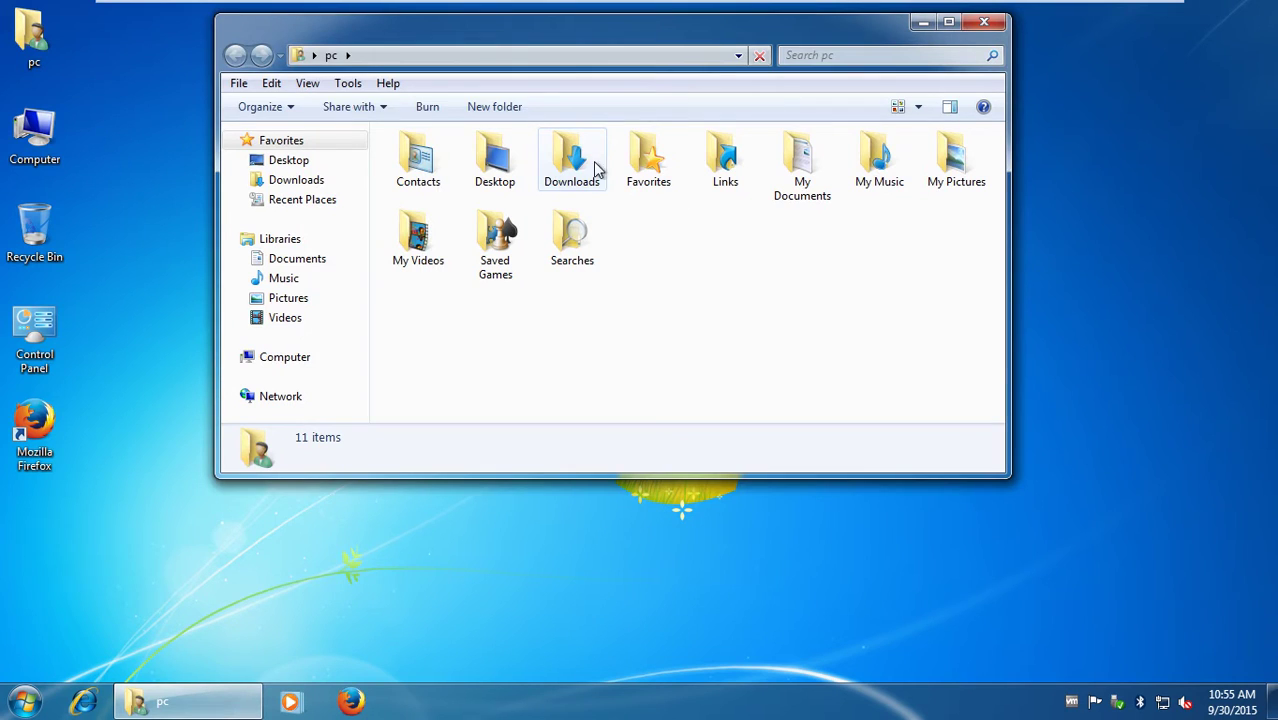
click(580, 157)
double_click(580, 157)
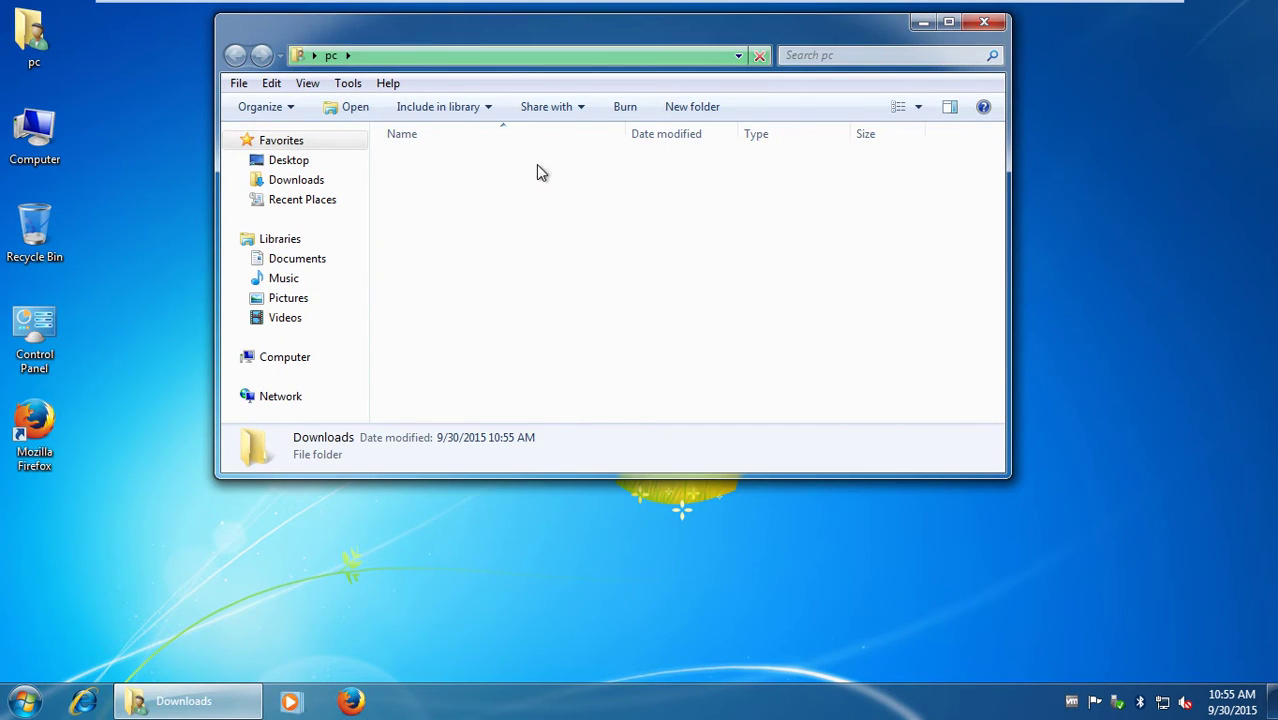
click(397, 167)
right_click(397, 167)
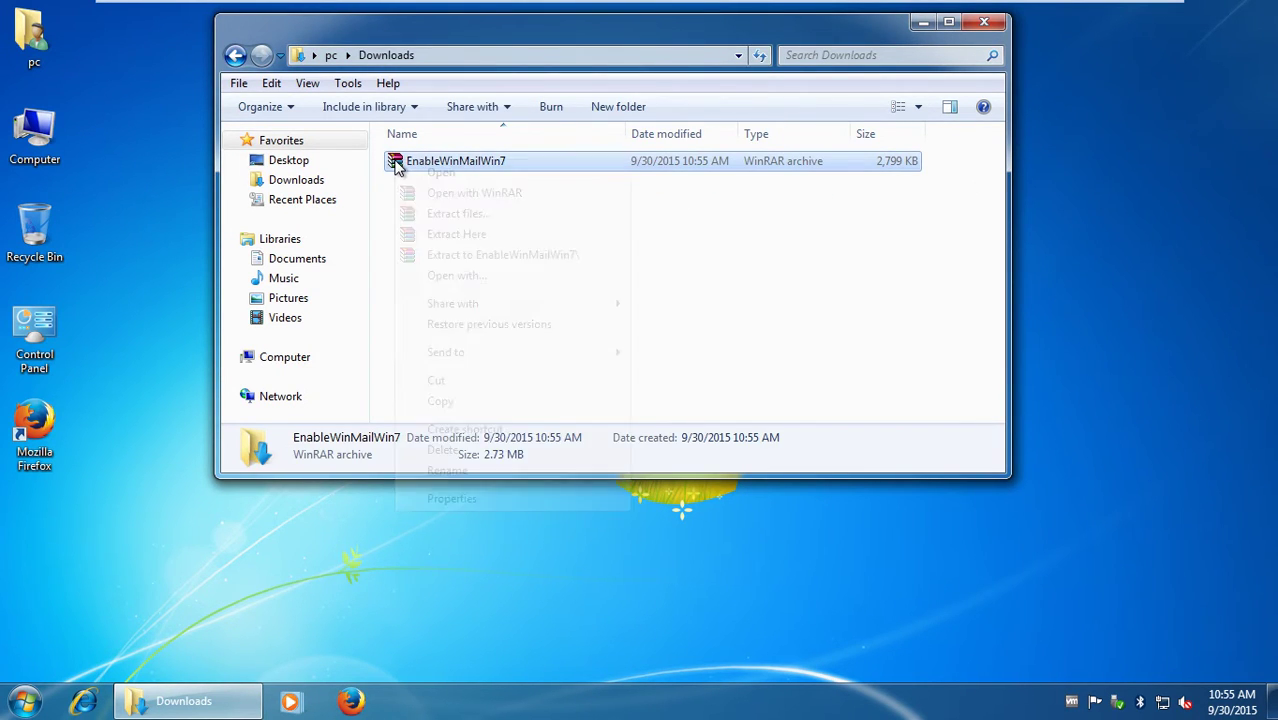
click(449, 219)
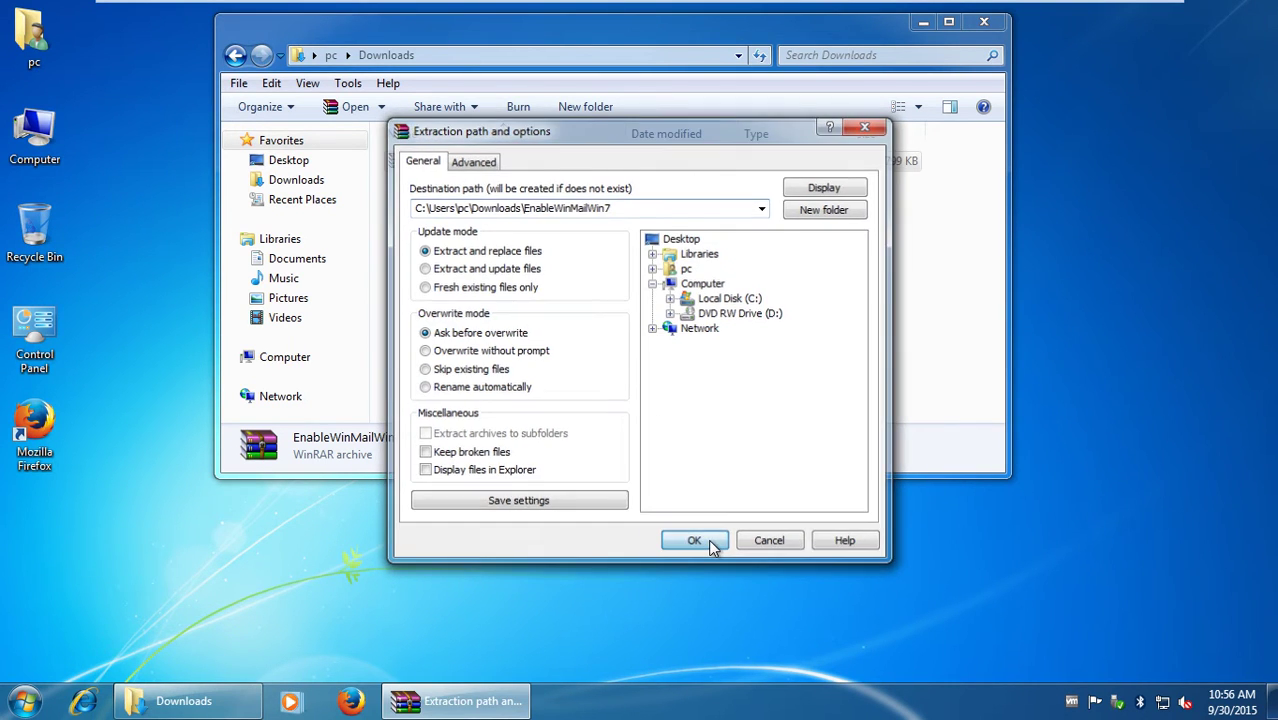
click(708, 540)
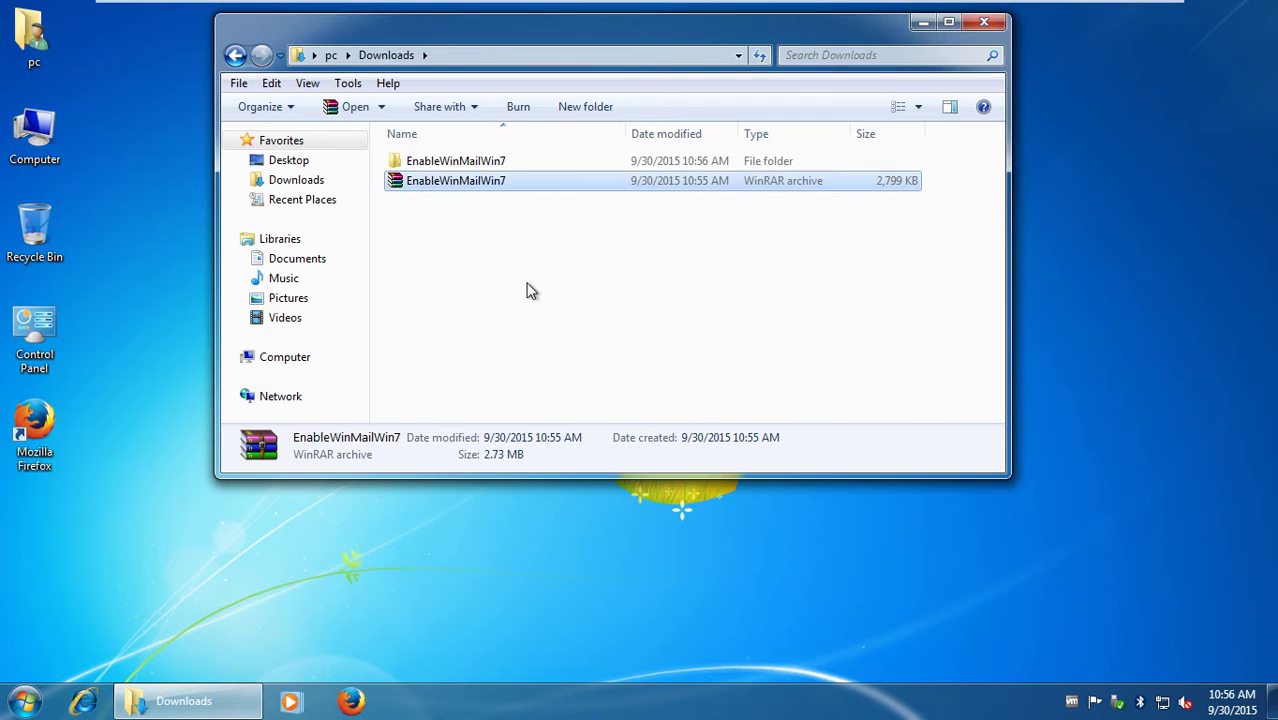
Step: Merge the WinMailEdit registration entries from the inner EnableWinMailWin7 folder into the registry
double_click(437, 163)
double_click(434, 166)
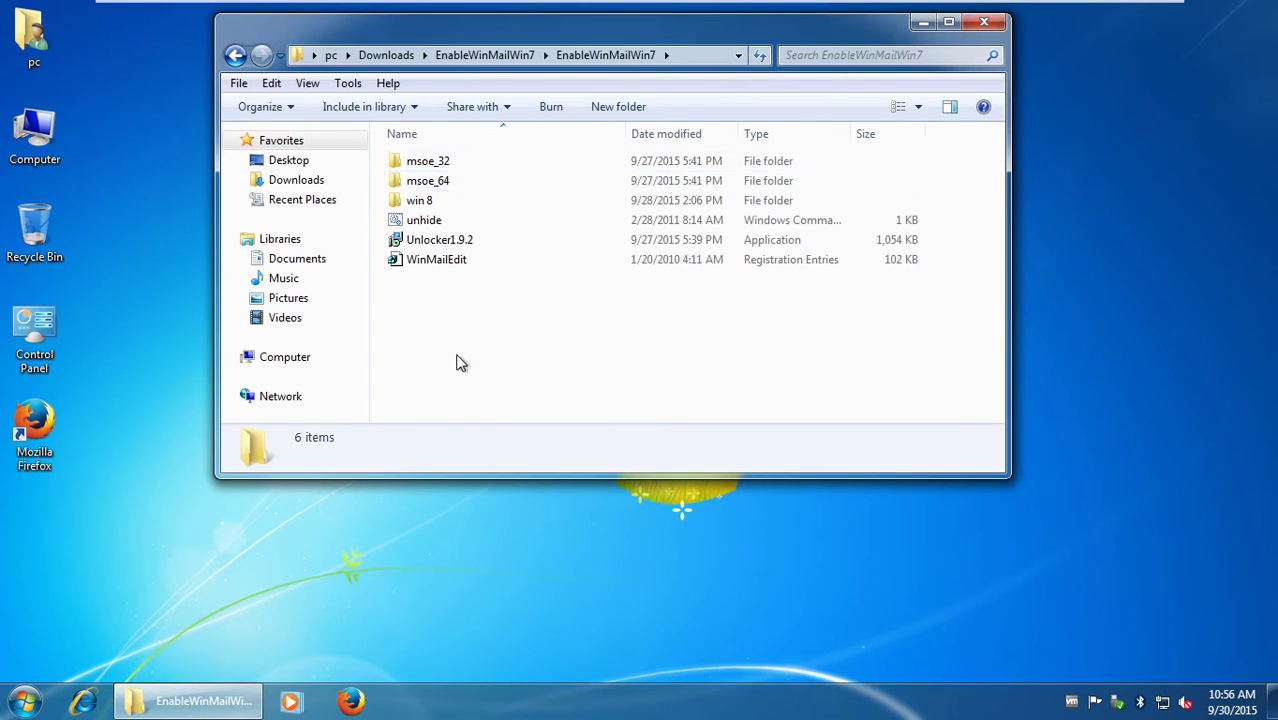
double_click(425, 262)
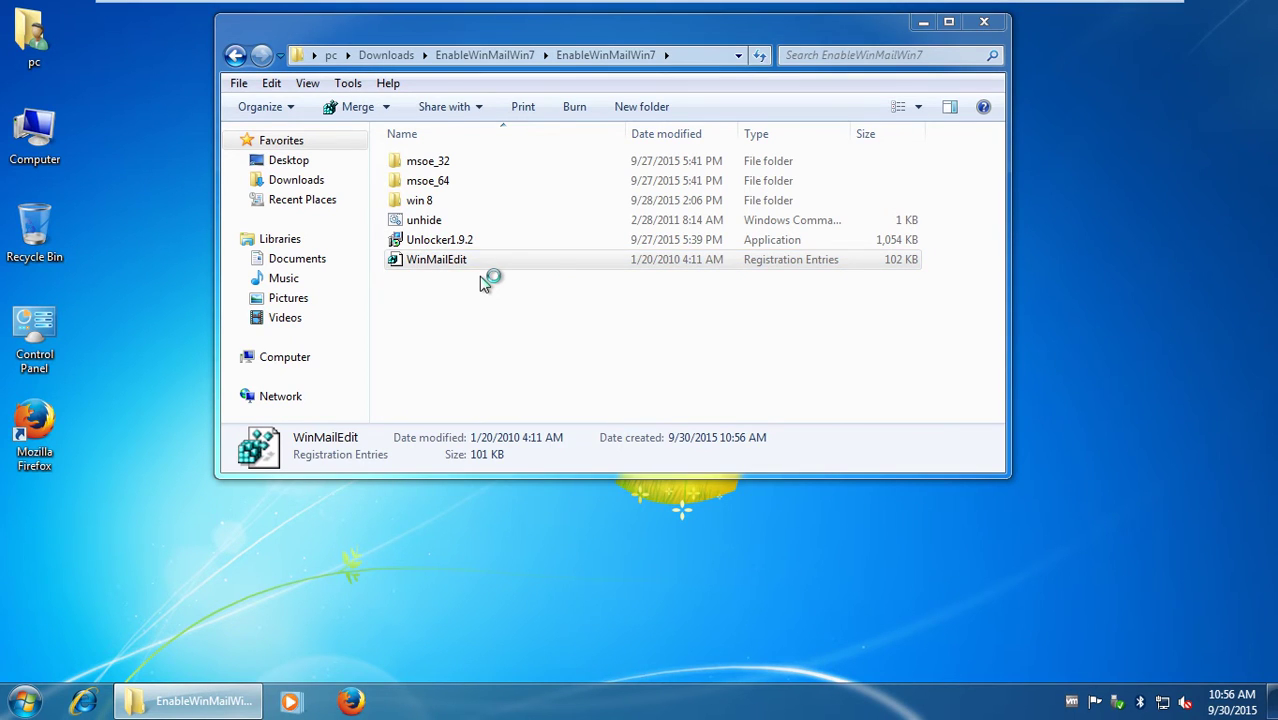
click(691, 367)
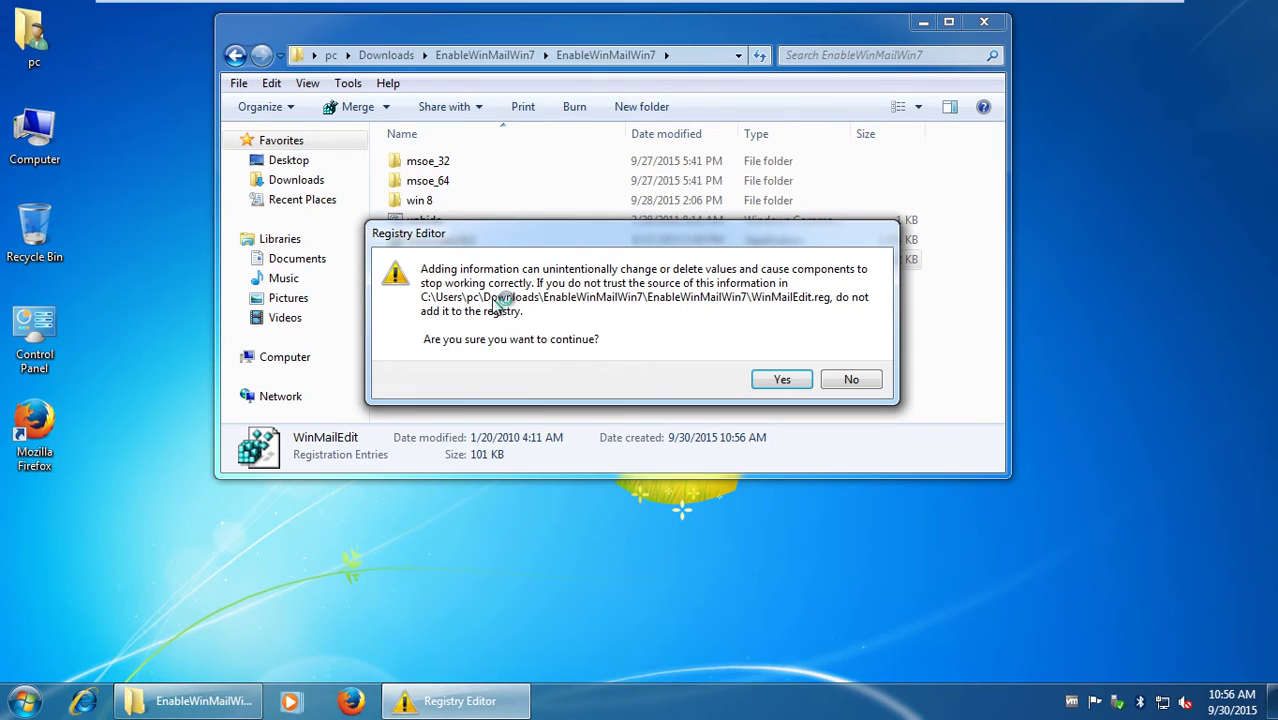
click(785, 381)
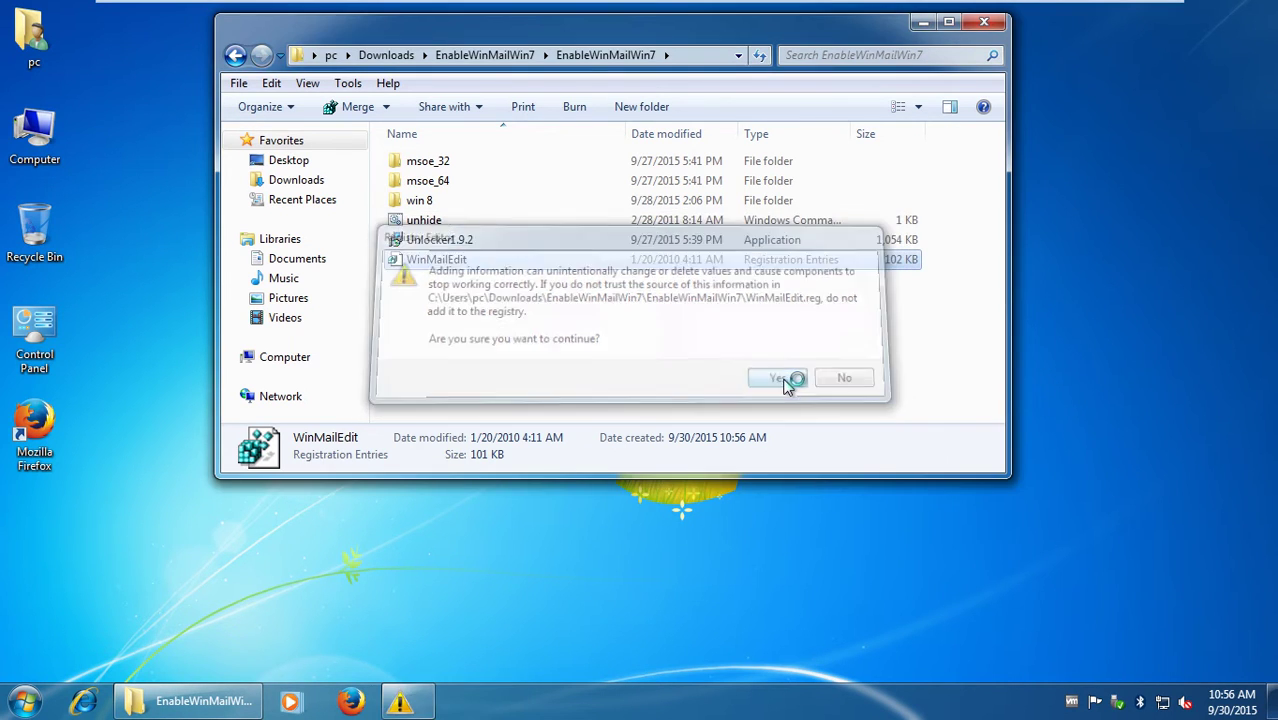
click(848, 361)
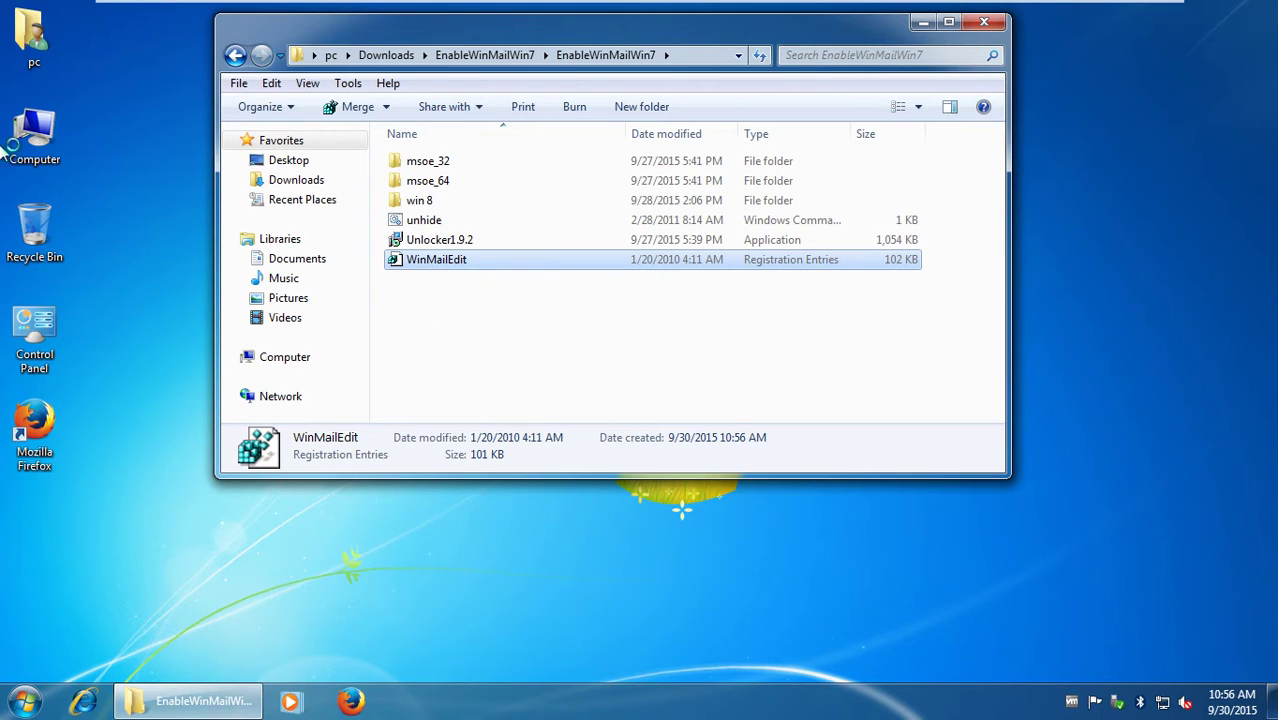
Step: Open C:\Program Files\Windows Mail in a second window, with the EnableWinMailWin7 window moved aside
click(38, 142)
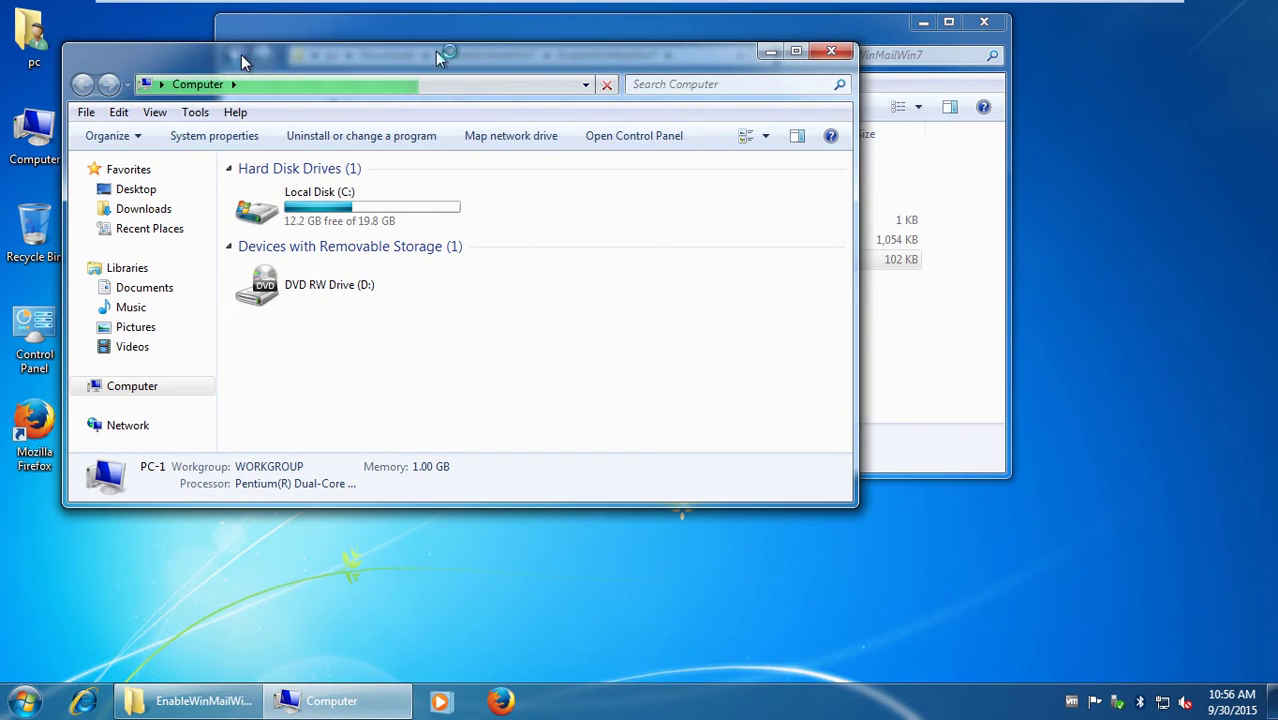
drag(485, 27, 891, 207)
click(248, 210)
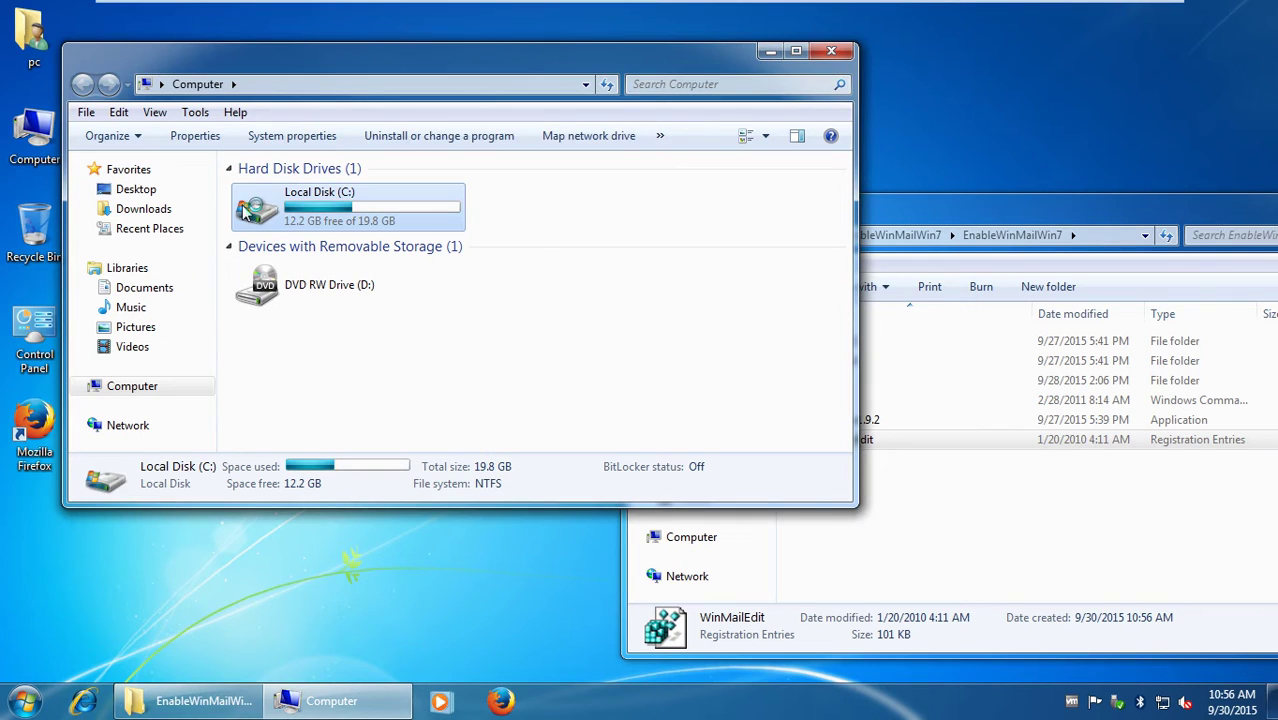
double_click(279, 231)
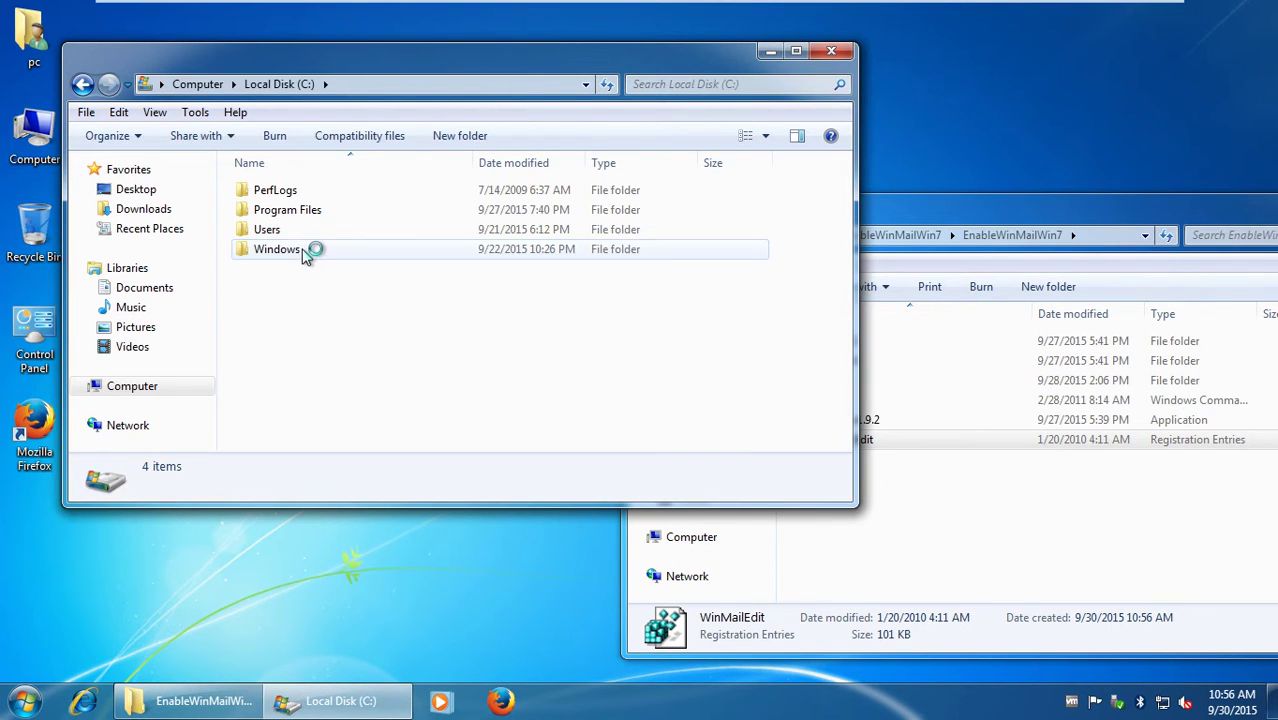
click(285, 210)
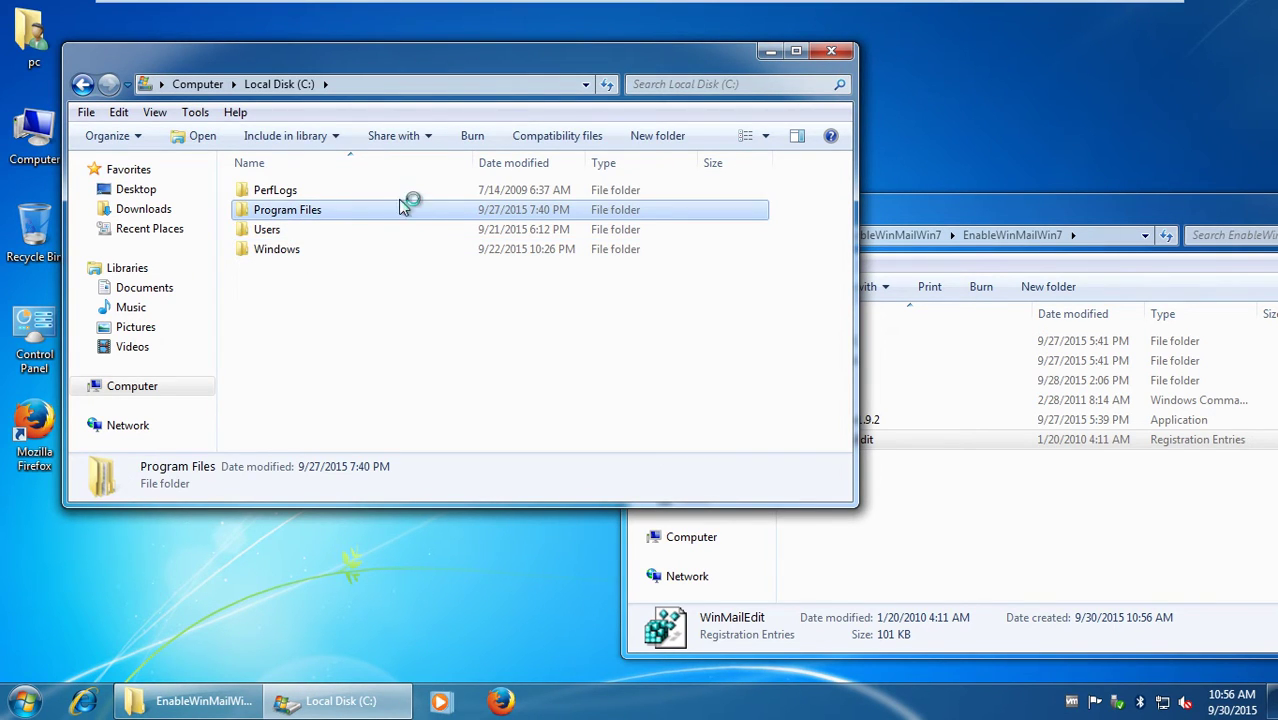
double_click(290, 213)
scroll(342, 380, down, 1)
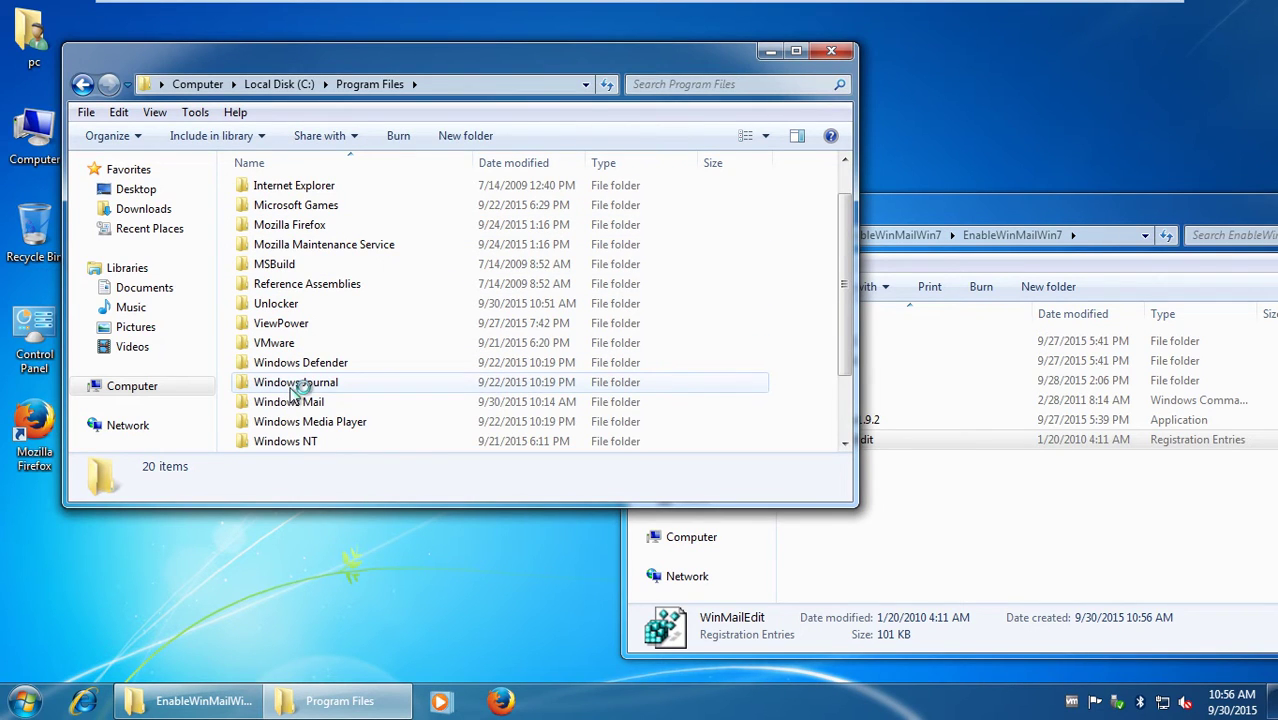
click(297, 404)
double_click(297, 404)
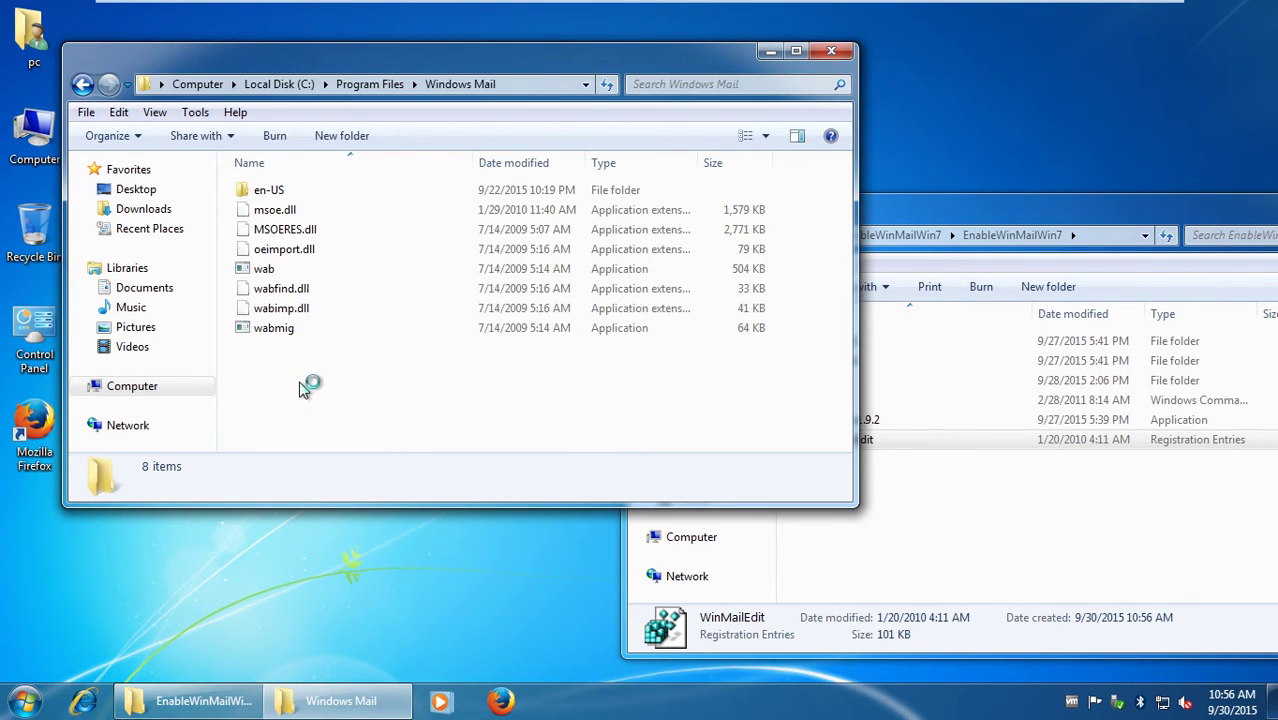
Step: Run the unhide script from the EnableWinMailWin7 folder as administrator
click(966, 212)
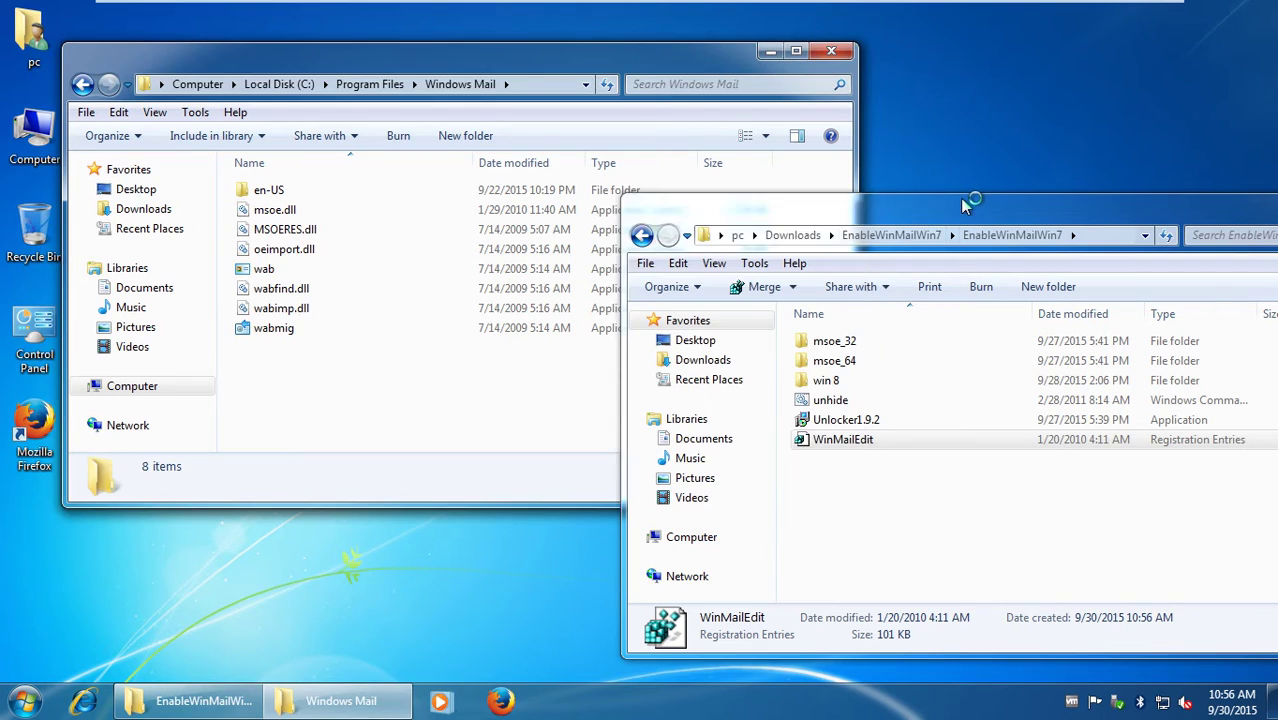
click(818, 400)
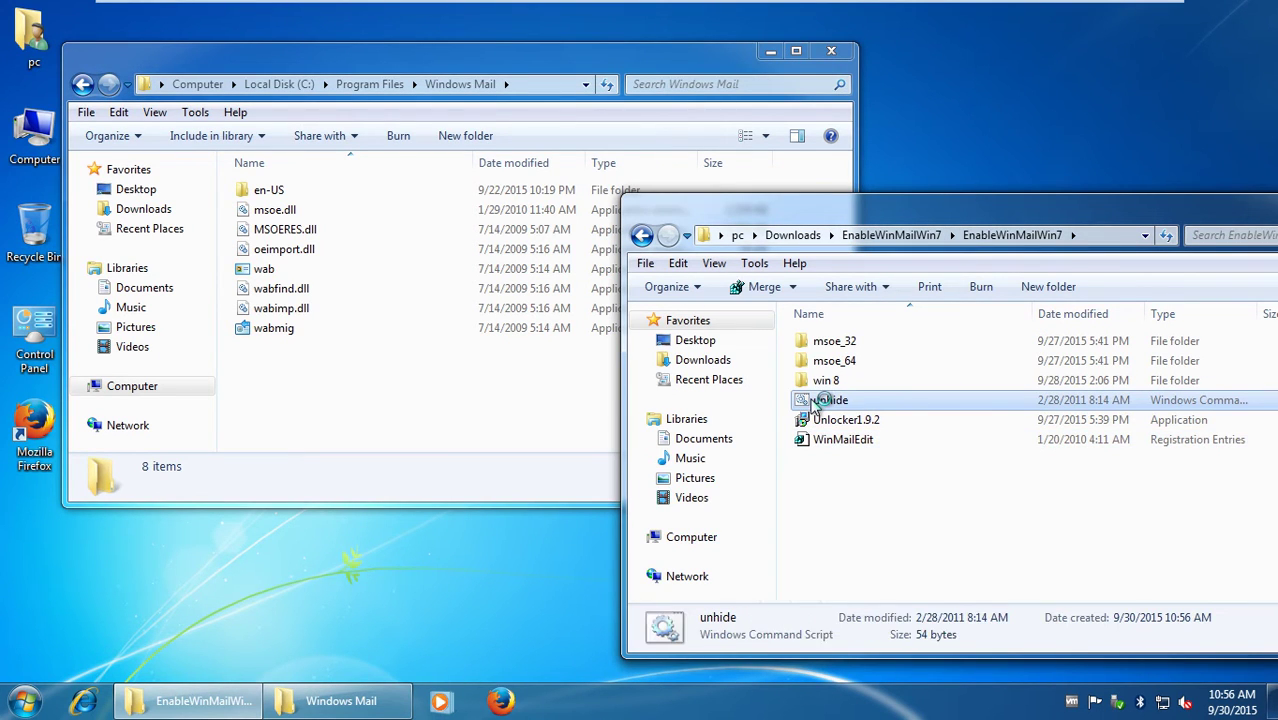
right_click(818, 400)
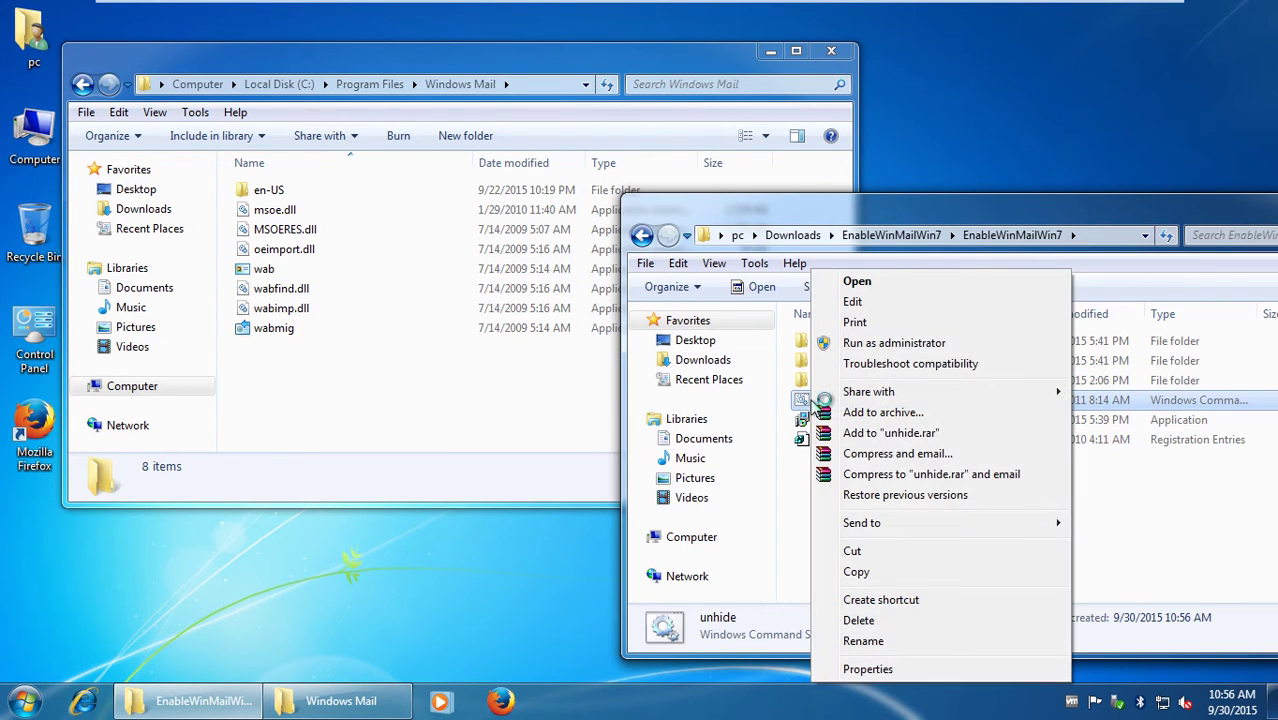
click(894, 343)
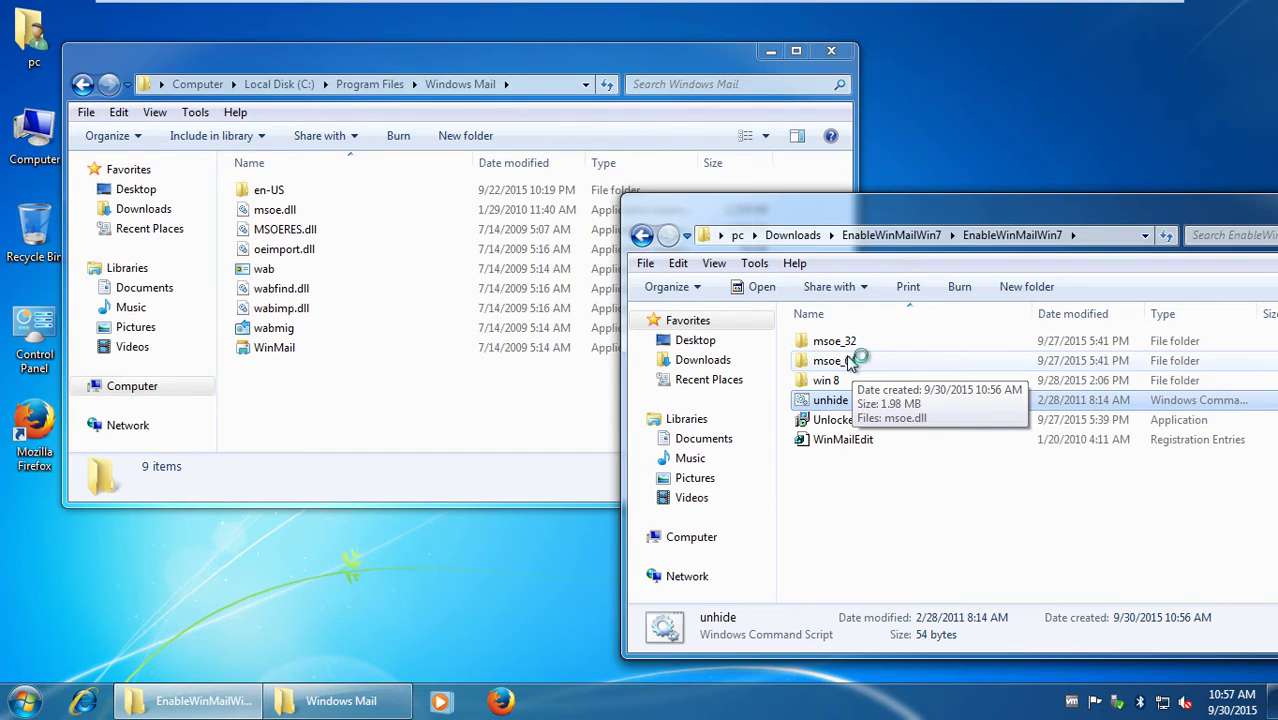
Step: Check the system type in the computer's properties to decide which msoe.dll version is needed
click(265, 211)
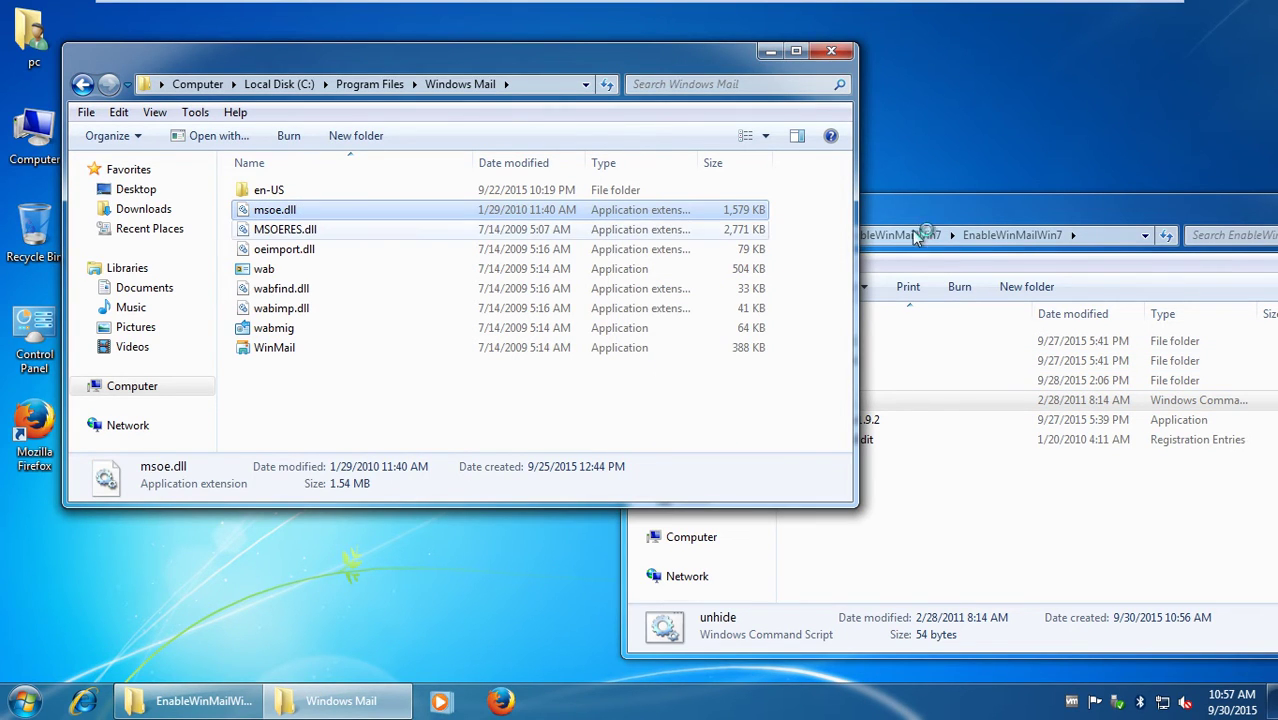
click(878, 300)
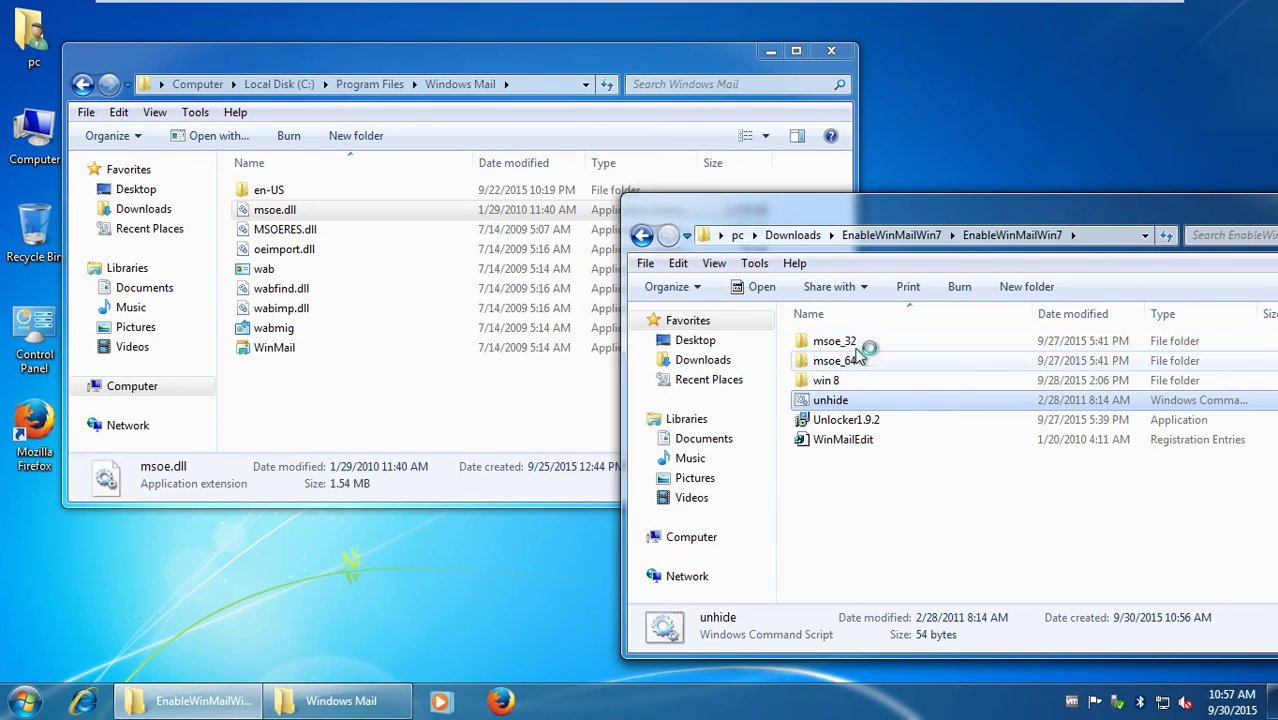
right_click(30, 128)
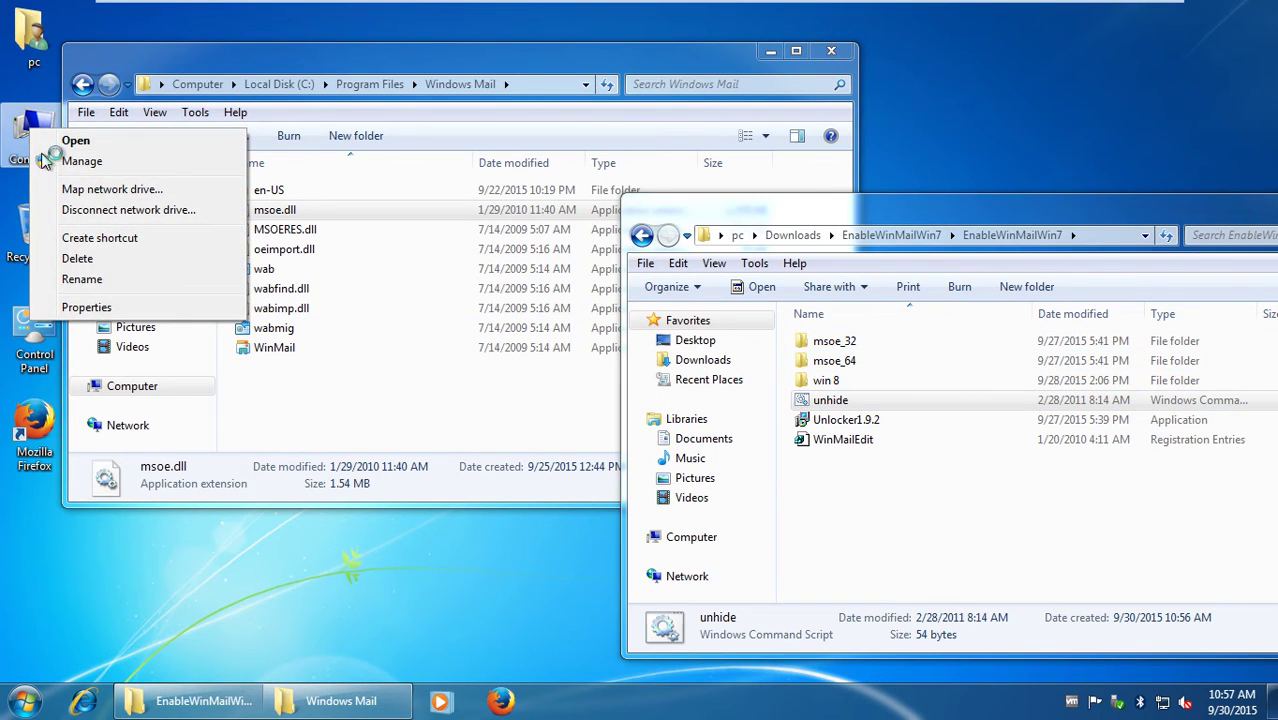
click(103, 304)
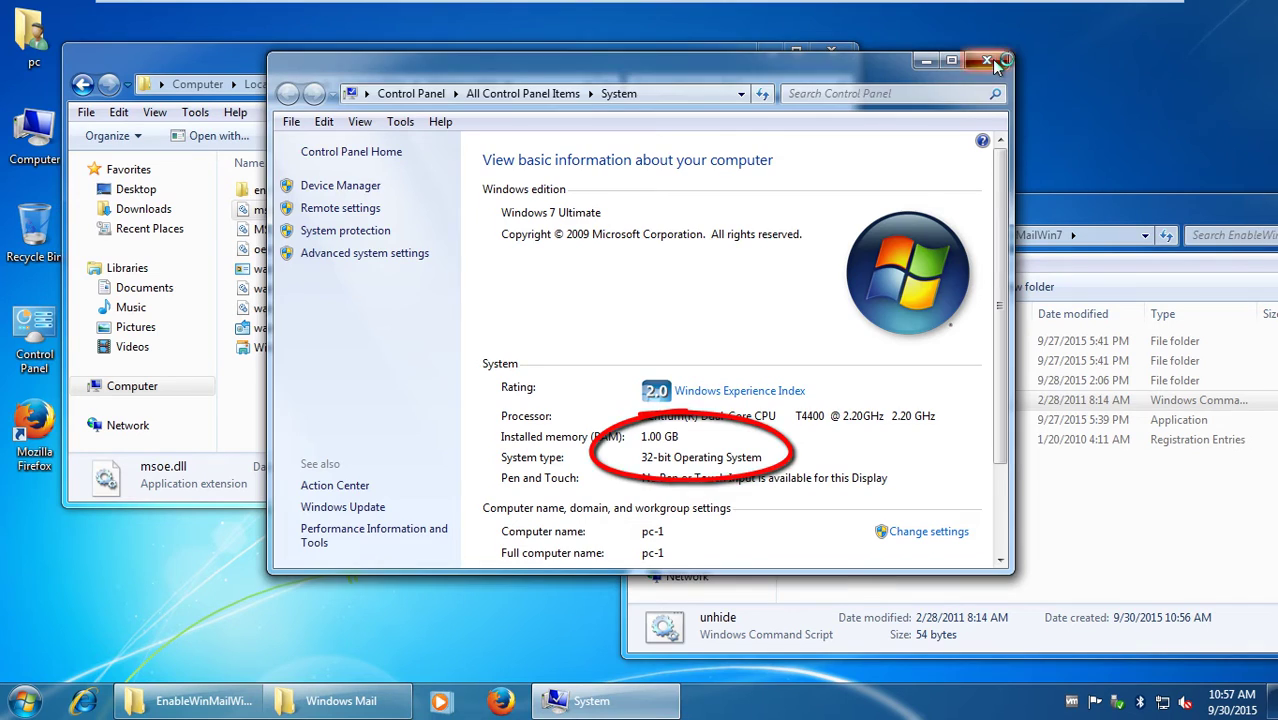
click(991, 59)
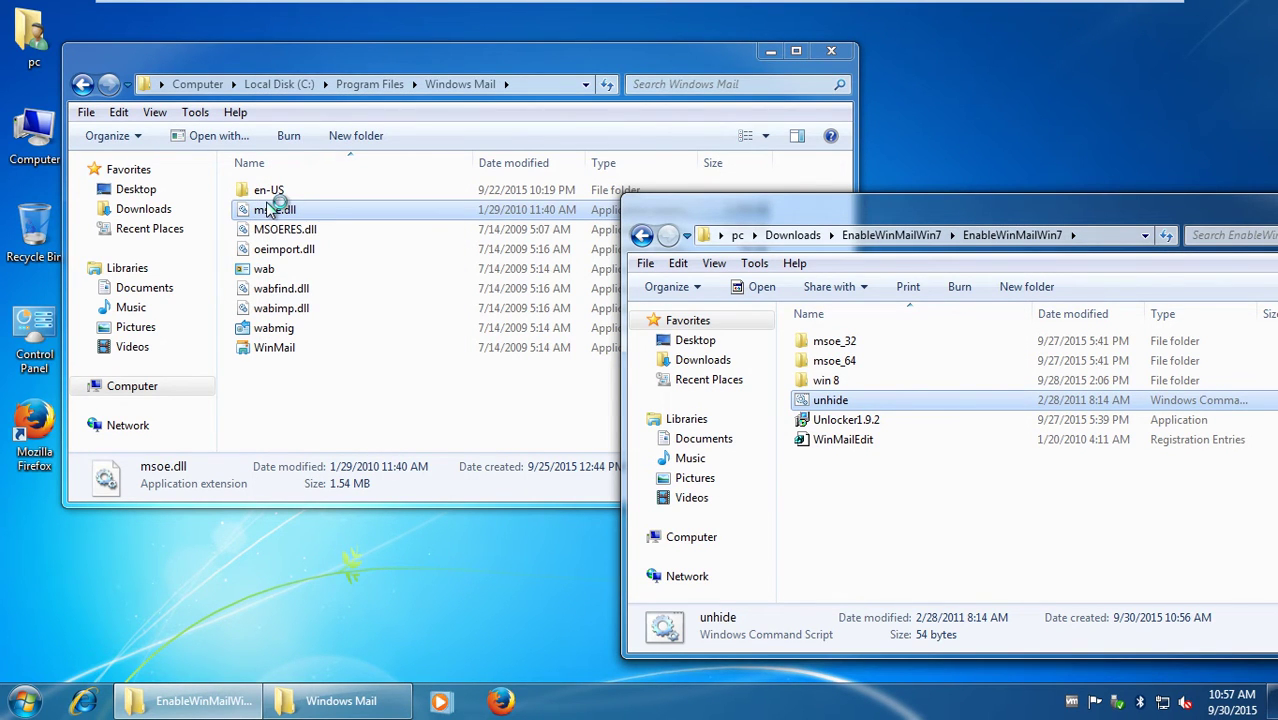
Step: Start the Unlocker1.9.2 setup from the EnableWinMailWin7 folder and opt out of installing the Delta toolbar in the Advanced options
double_click(830, 420)
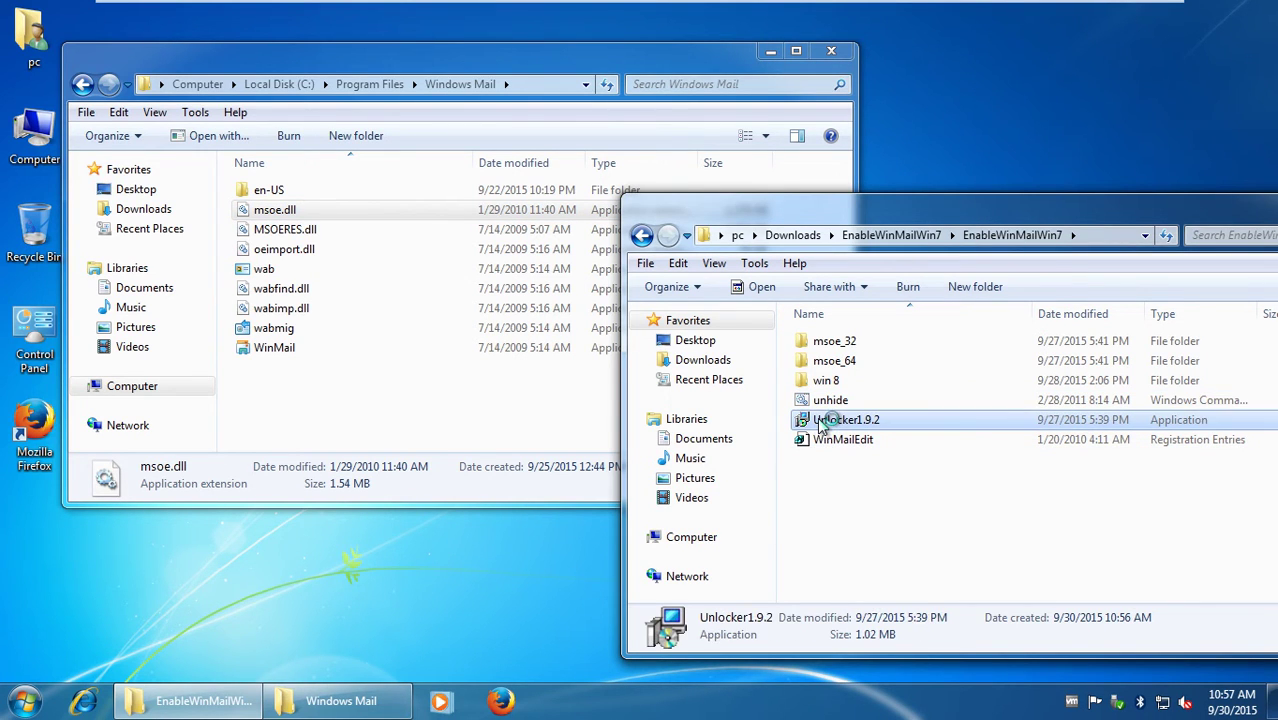
click(694, 368)
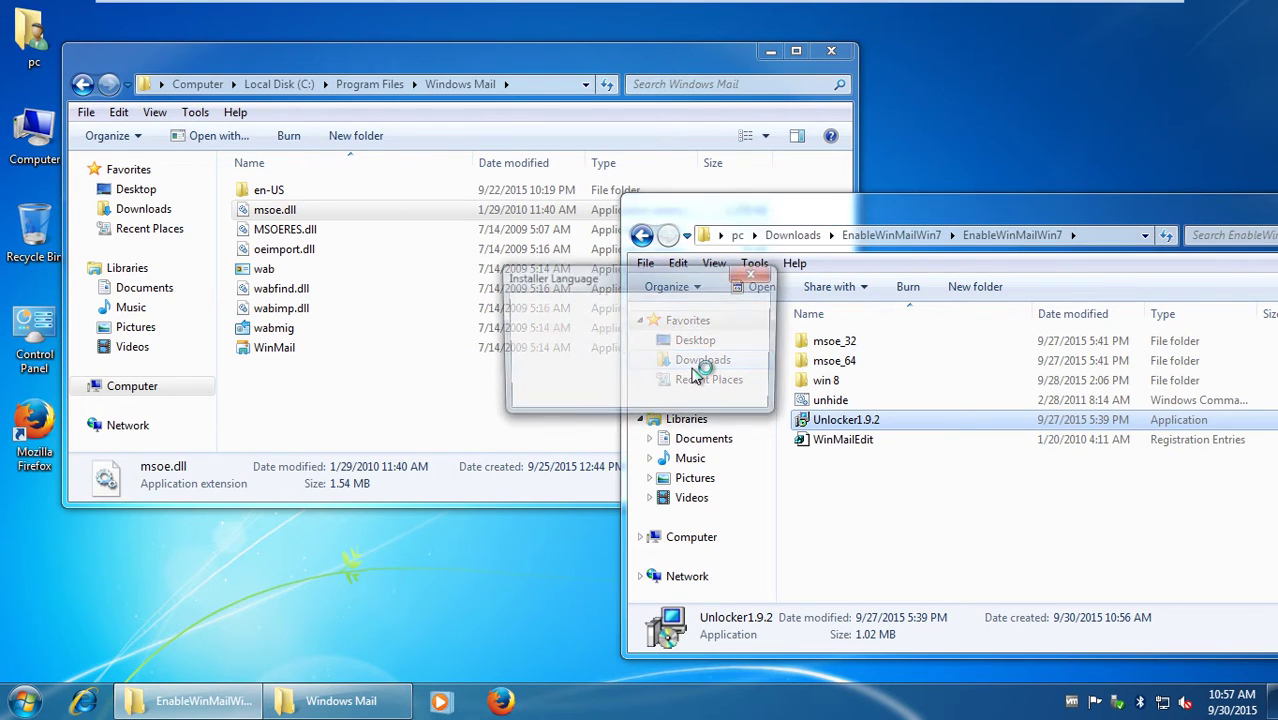
click(645, 393)
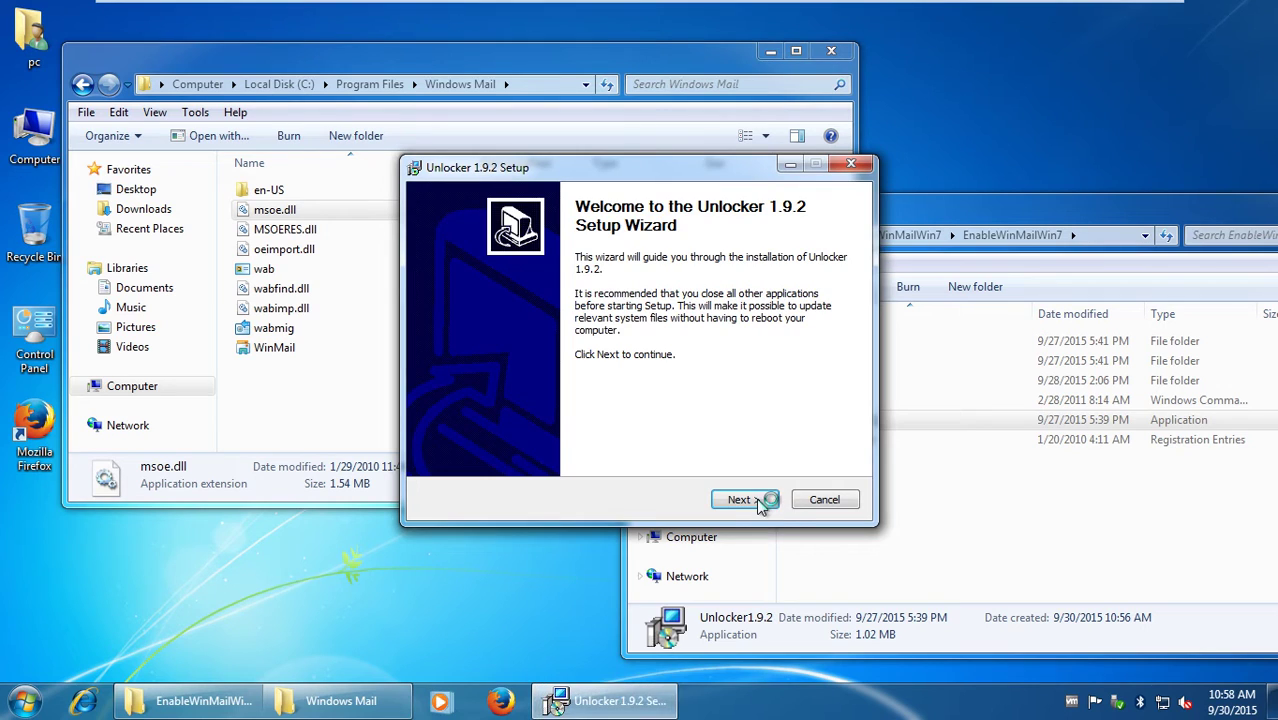
click(756, 497)
click(757, 499)
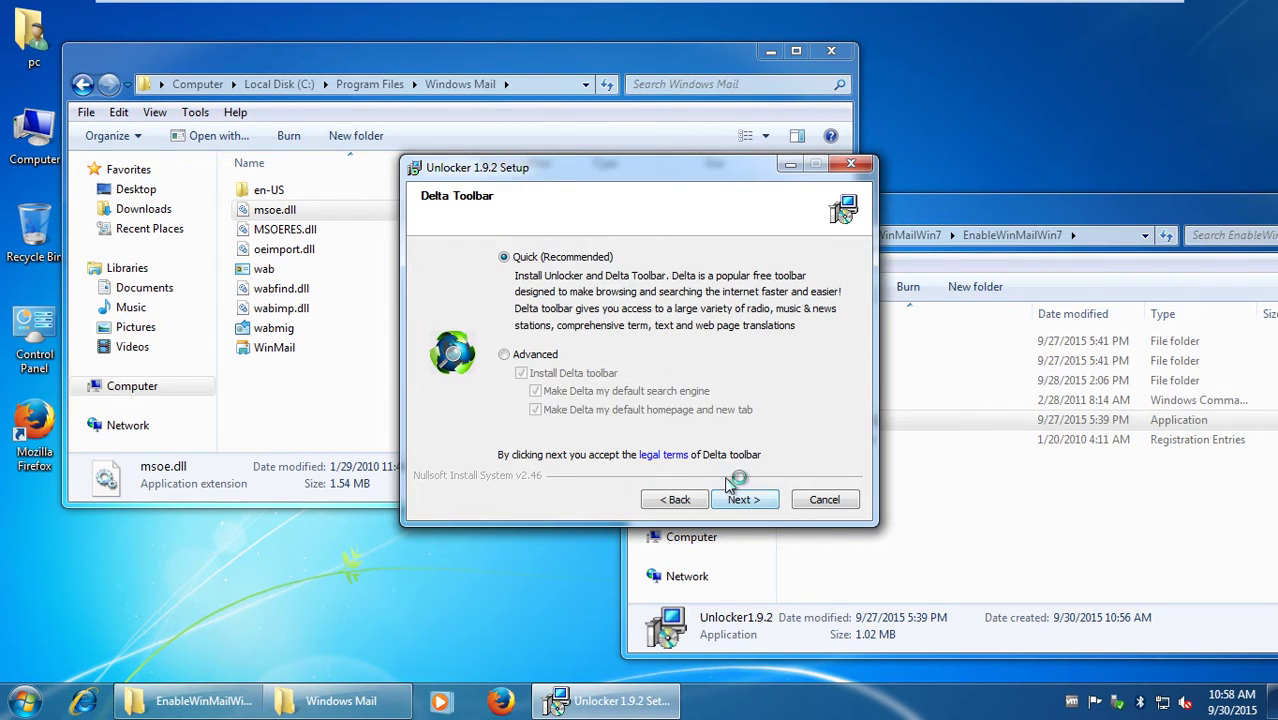
click(534, 356)
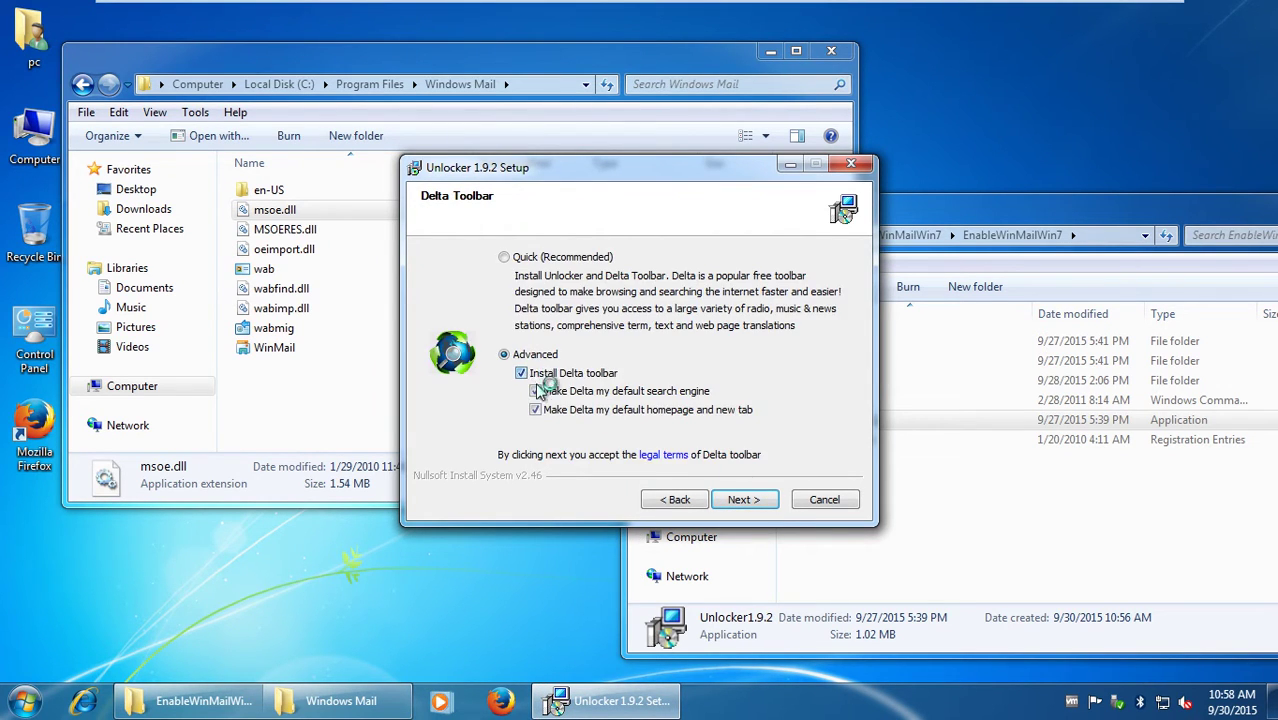
click(538, 373)
click(743, 499)
click(741, 499)
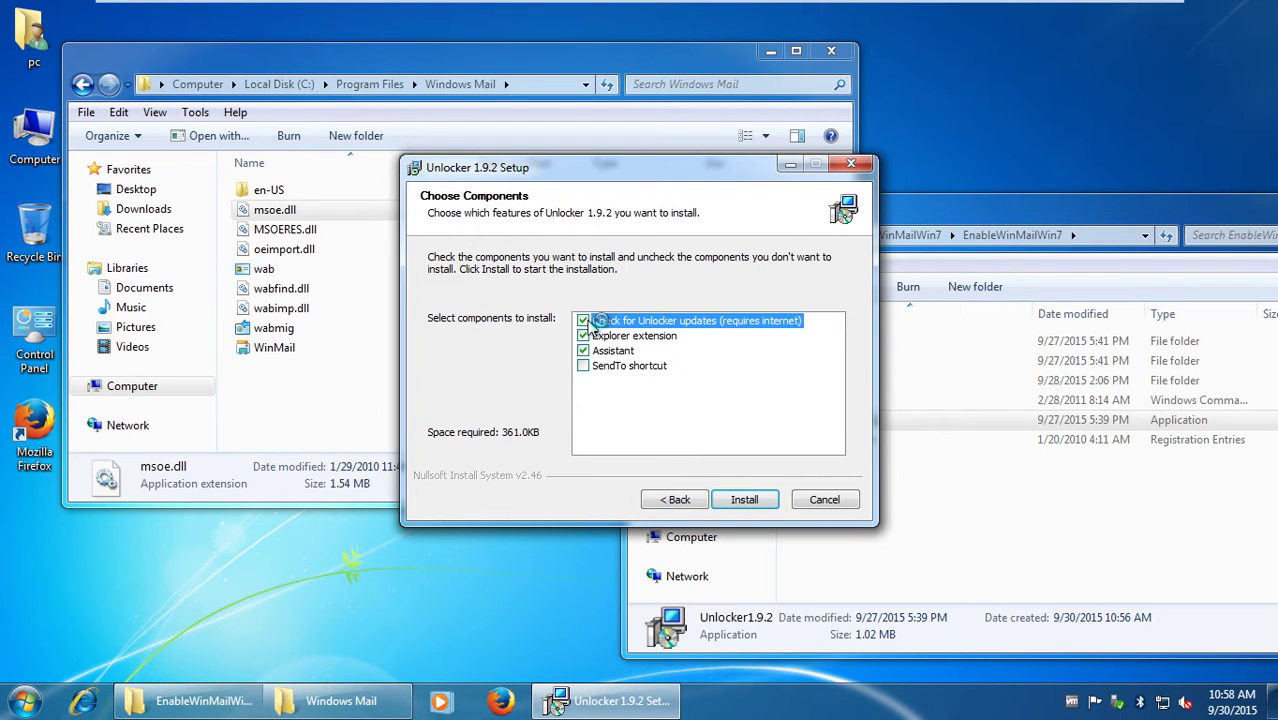
Step: Install Unlocker with only the Explorer extension component selected and finish the setup wizard
click(584, 351)
click(592, 366)
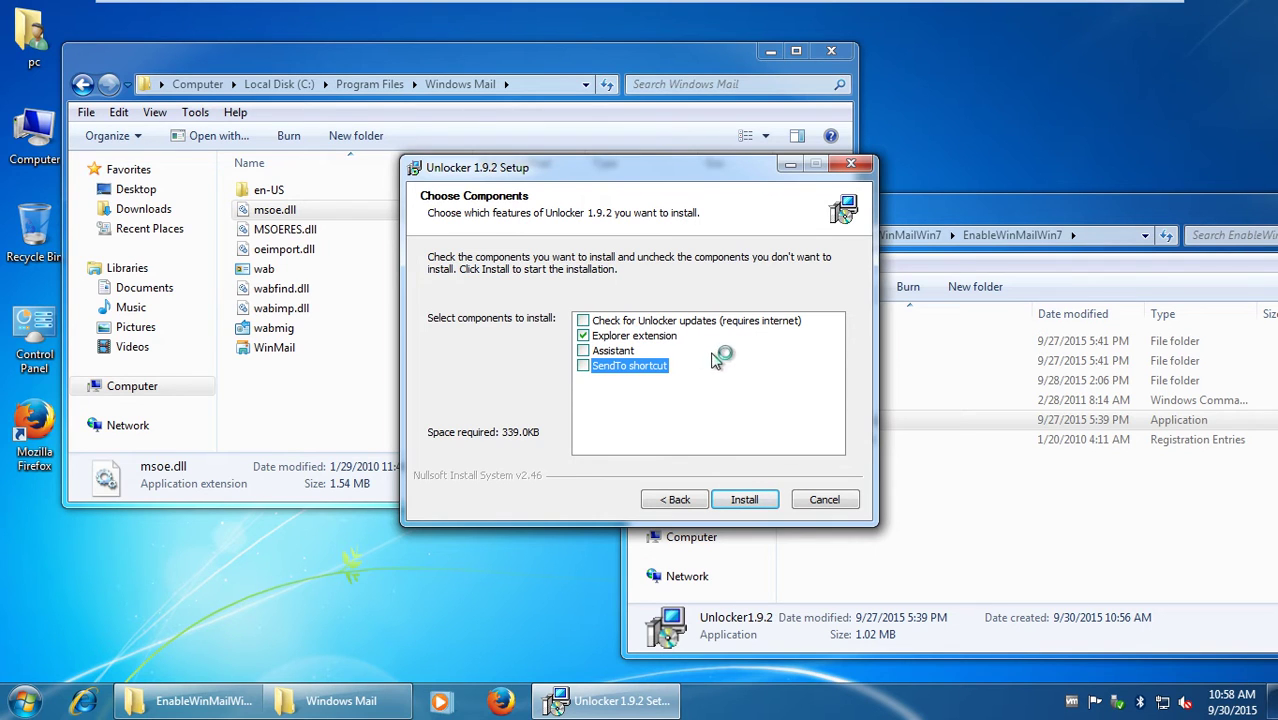
click(746, 499)
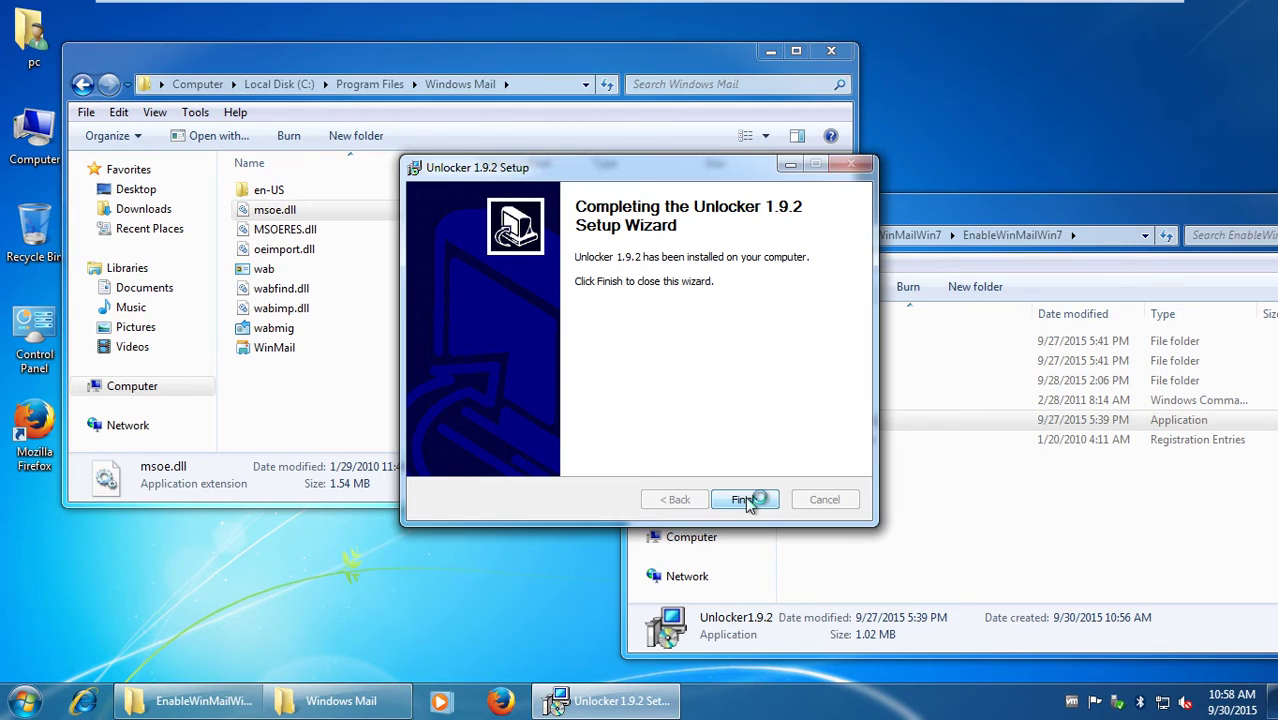
click(745, 500)
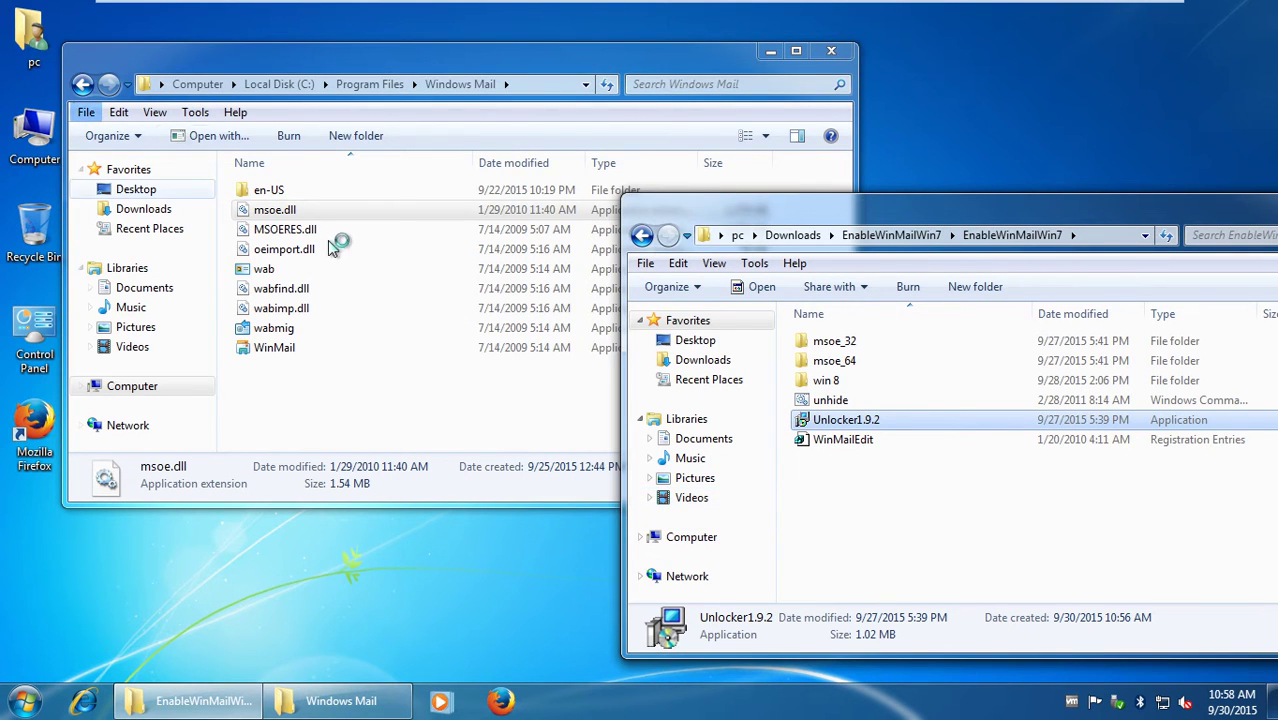
Step: Delete msoe.dll from the Windows Mail folder with Unlocker and move in the replacement msoe.dll from the msoe_32 folder
right_click(260, 212)
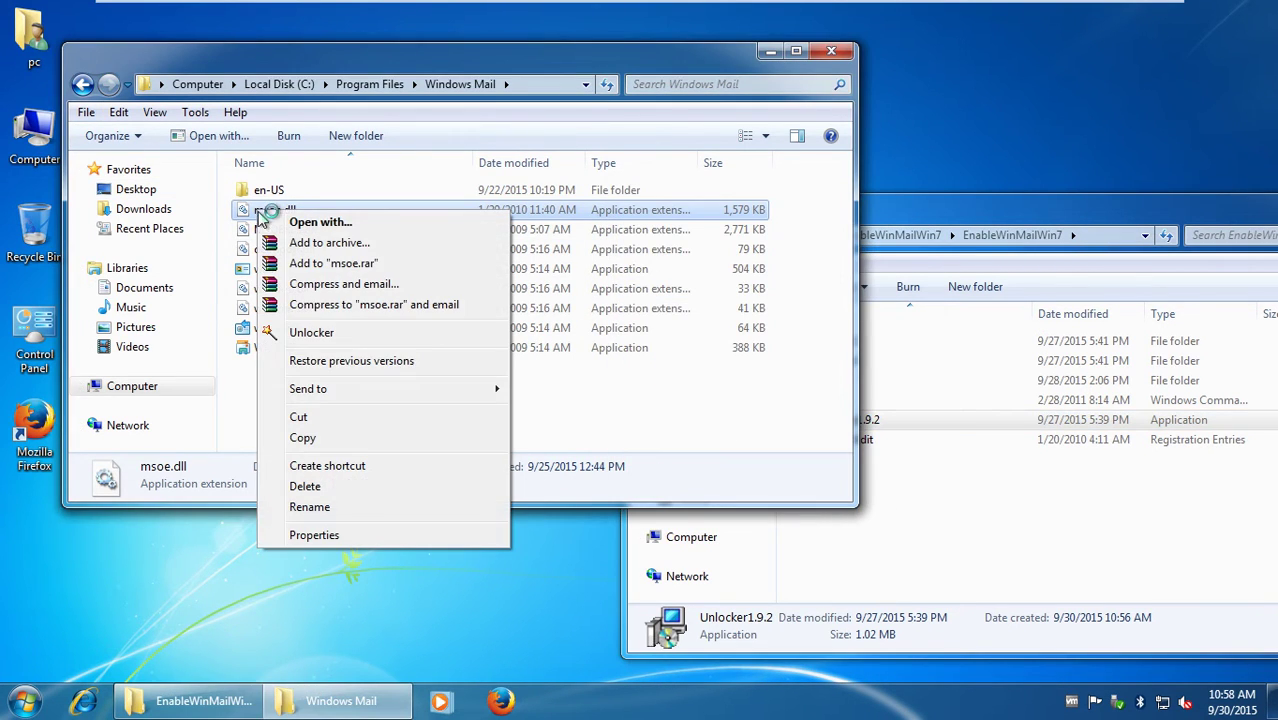
click(325, 335)
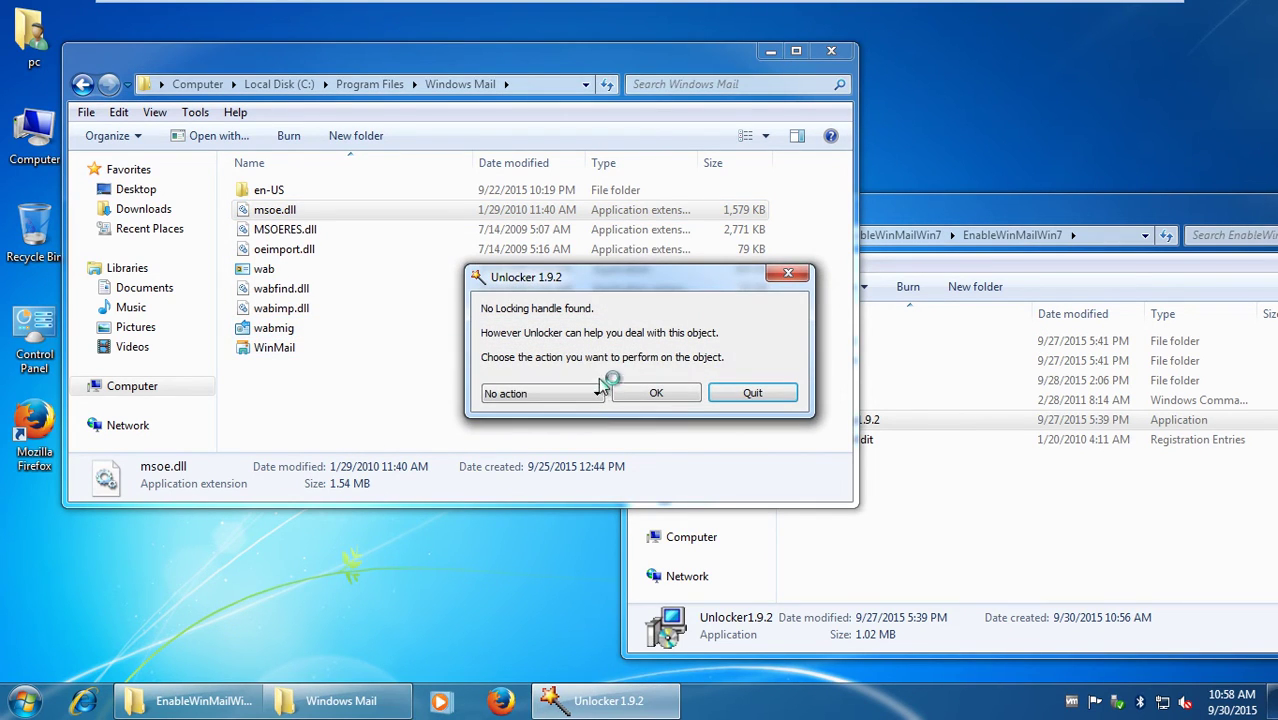
click(597, 396)
click(585, 422)
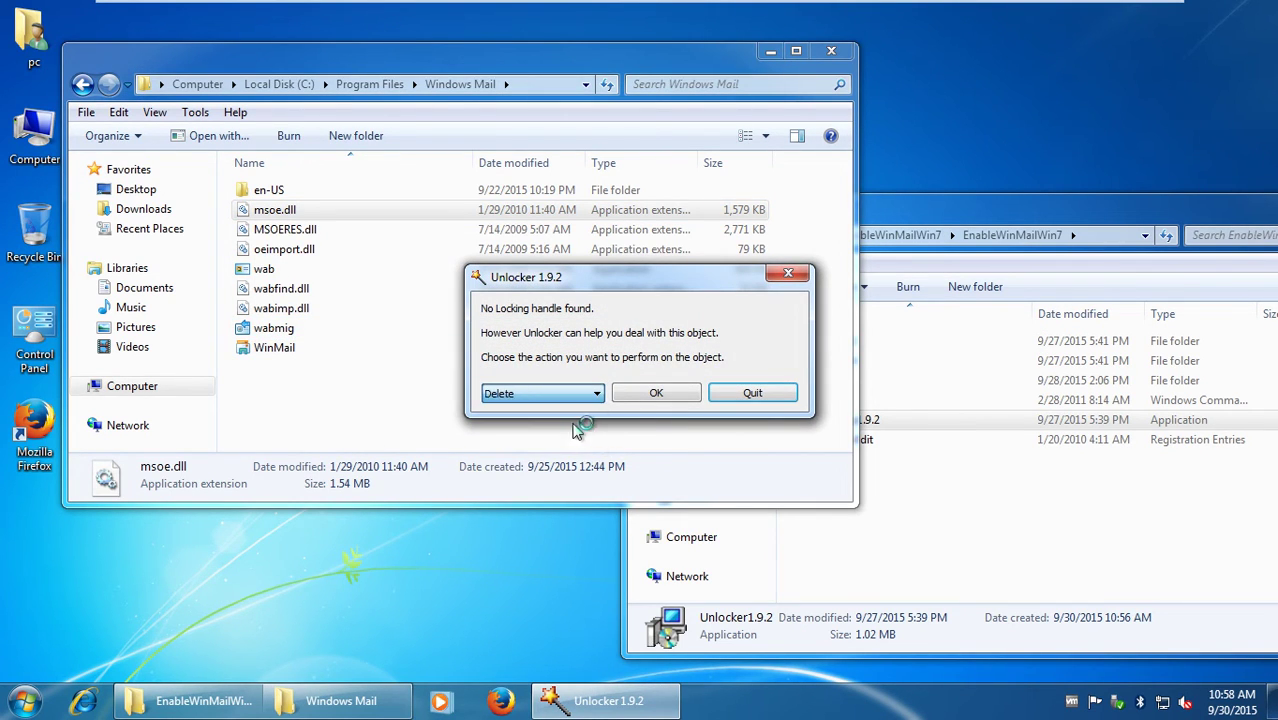
click(660, 398)
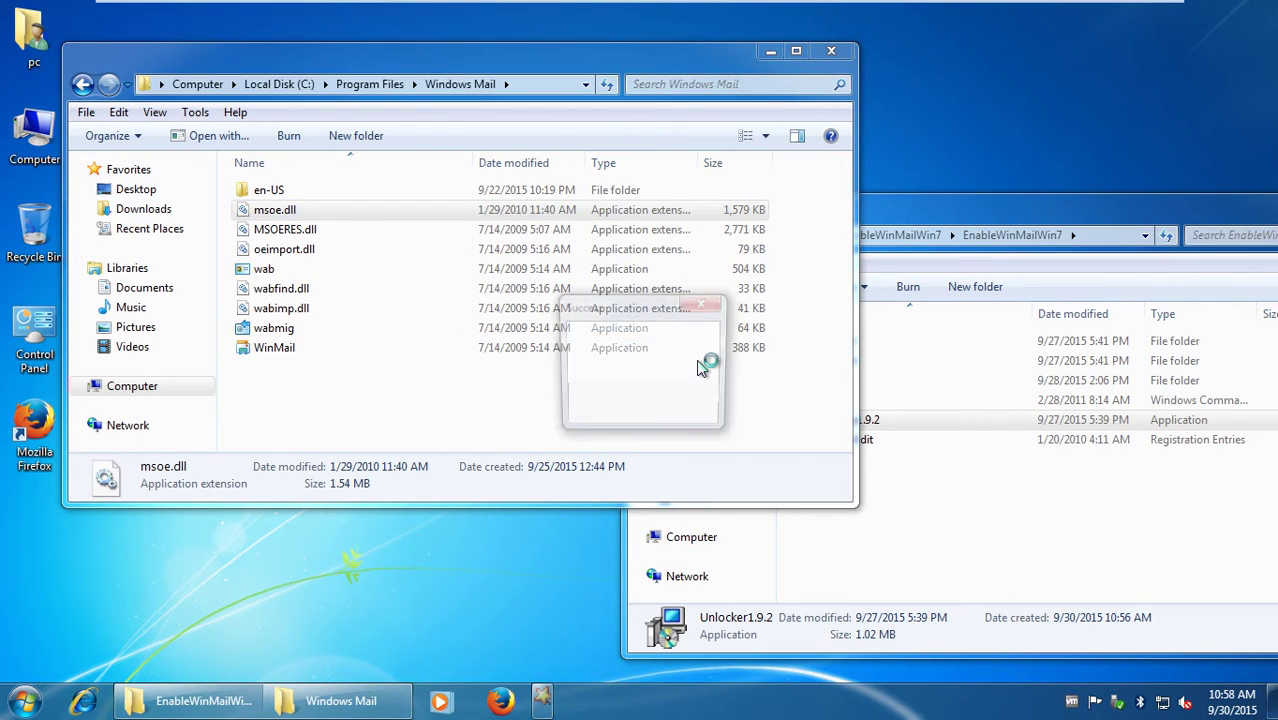
click(676, 407)
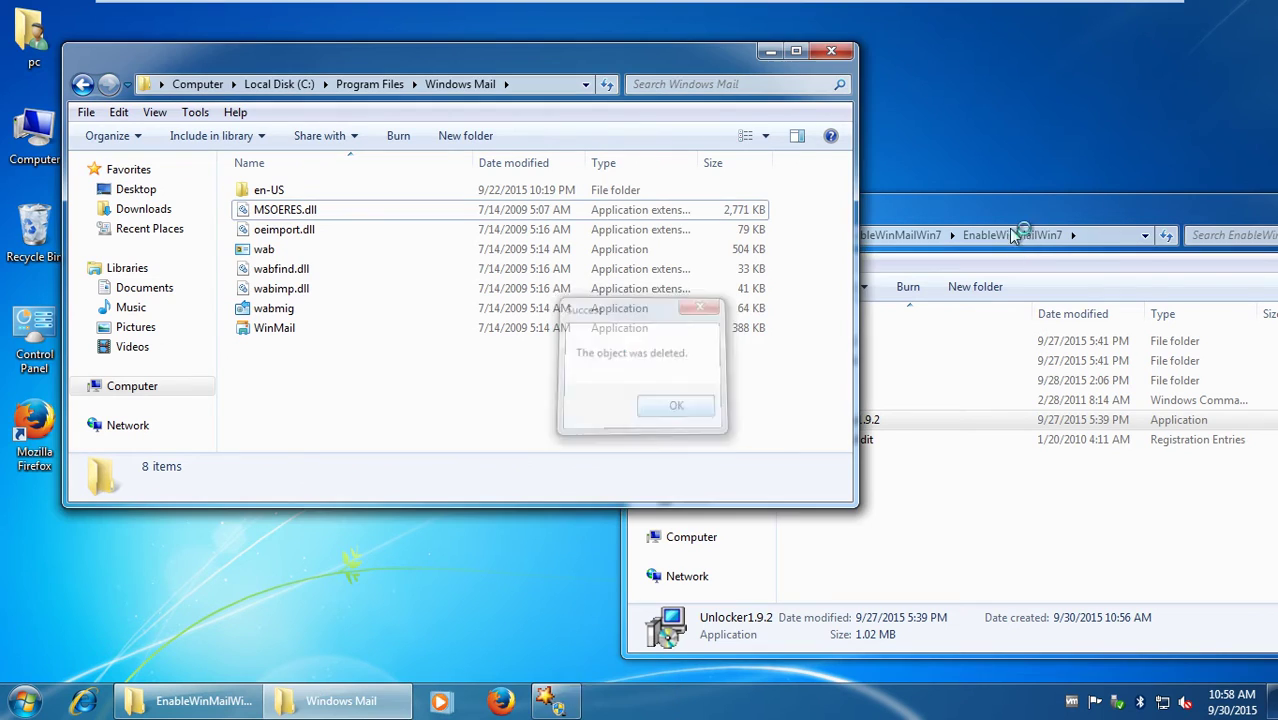
double_click(820, 340)
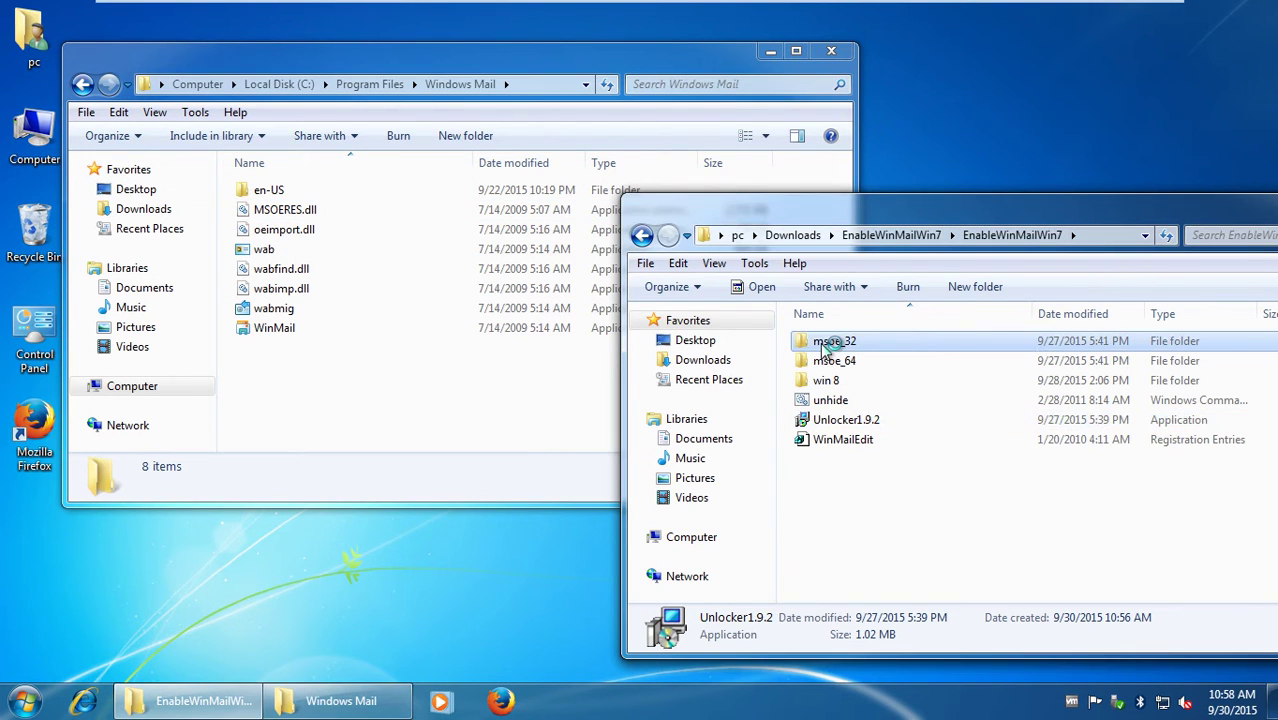
drag(803, 341, 337, 365)
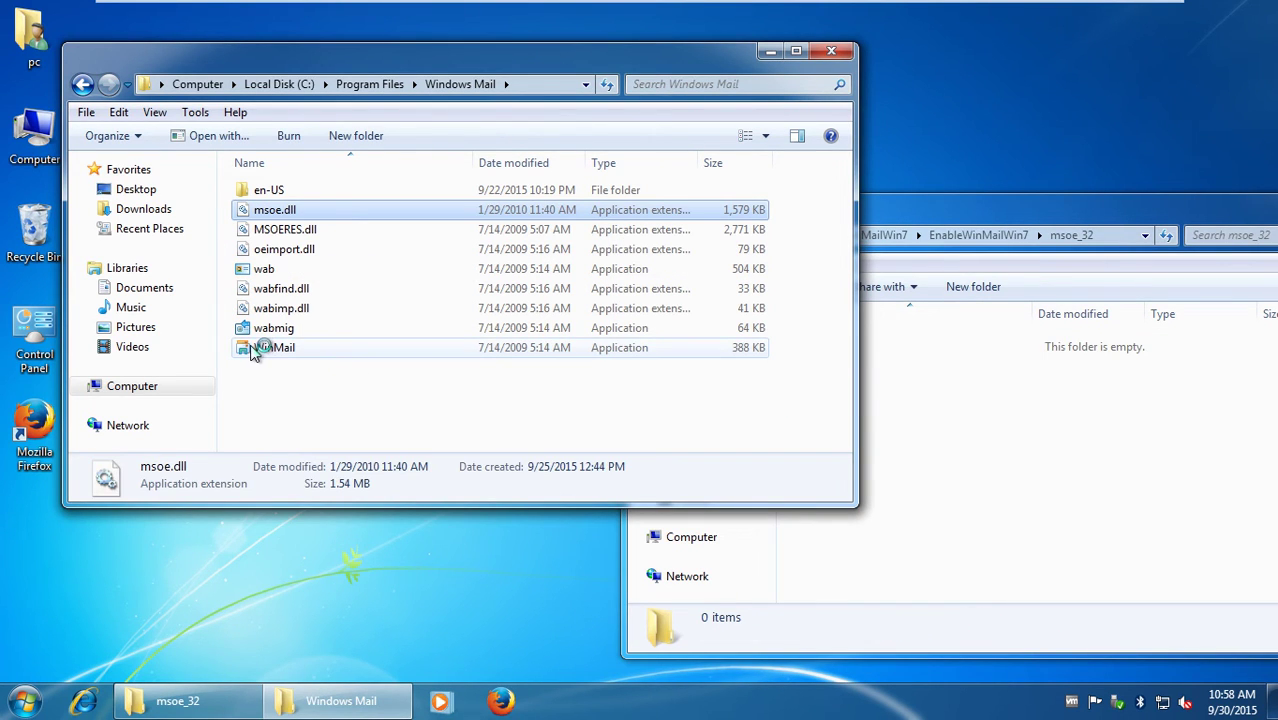
Step: Create a desktop shortcut for the WinMail application in the Windows Mail folder
right_click(252, 343)
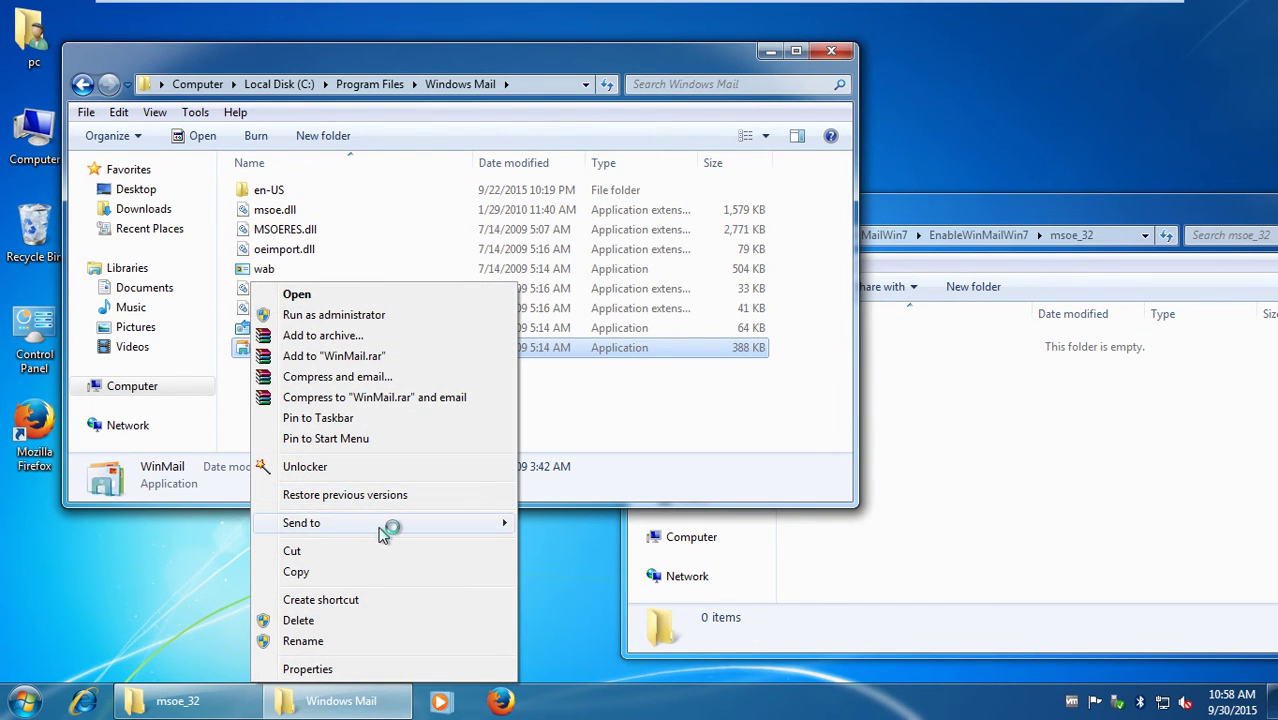
mouse_move(387, 535)
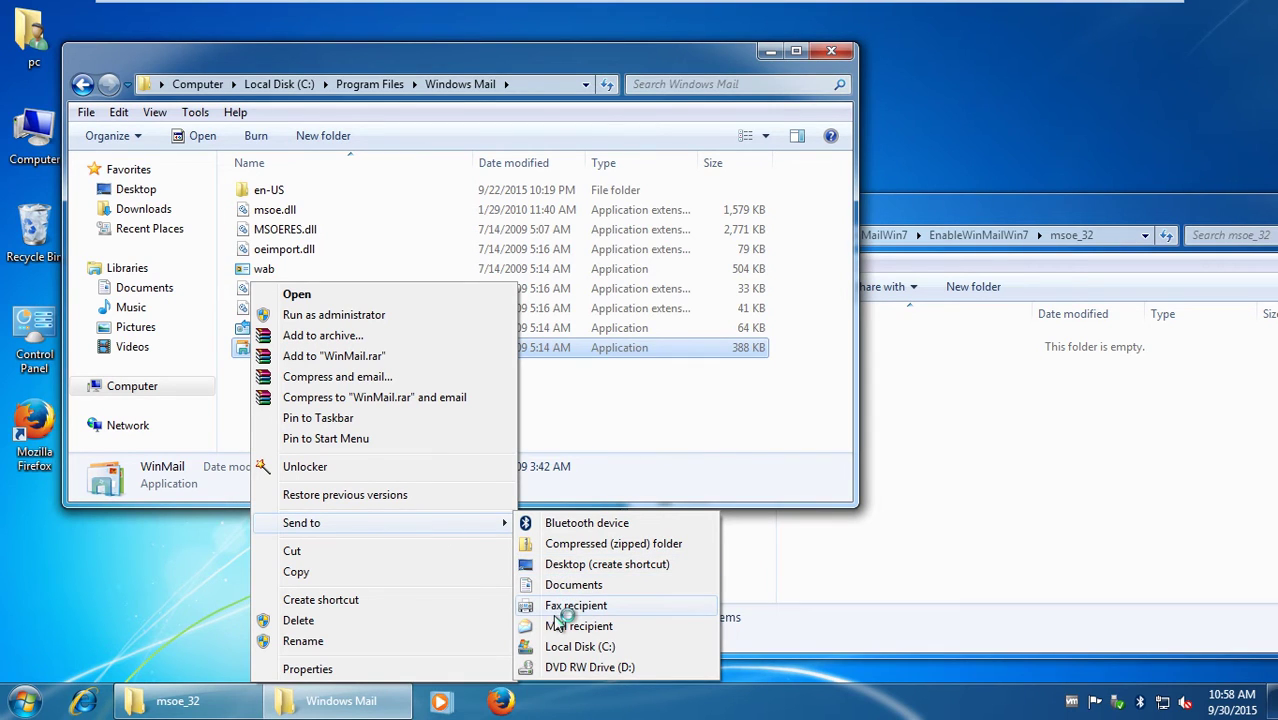
click(564, 565)
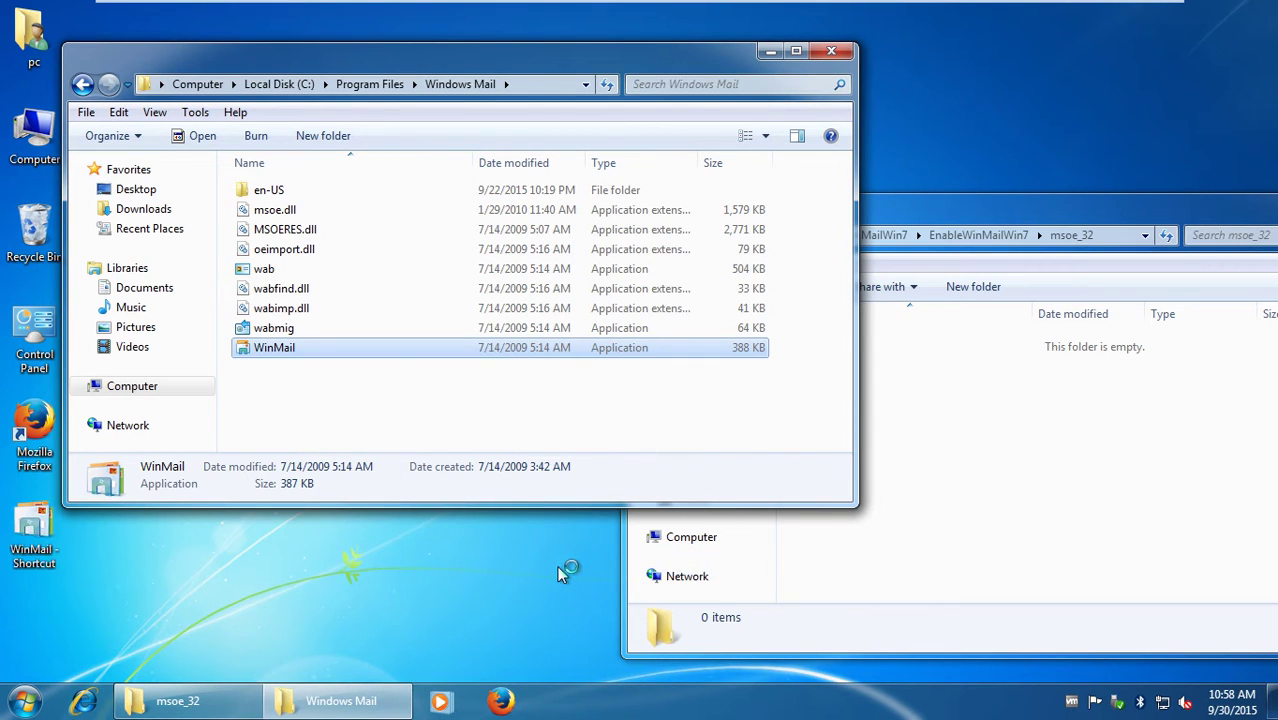
Step: Go back to the inner EnableWinMailWin7 folder and examine the contents of its win 8 folder
click(1010, 508)
click(642, 237)
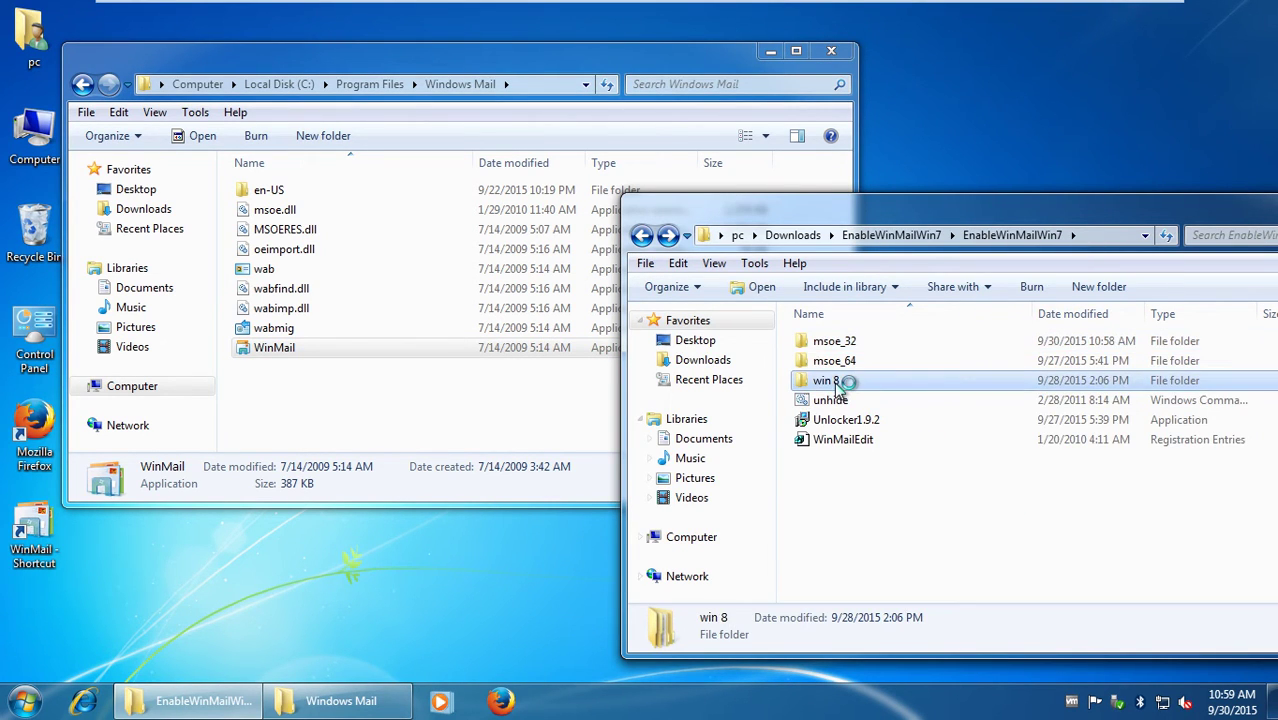
double_click(830, 381)
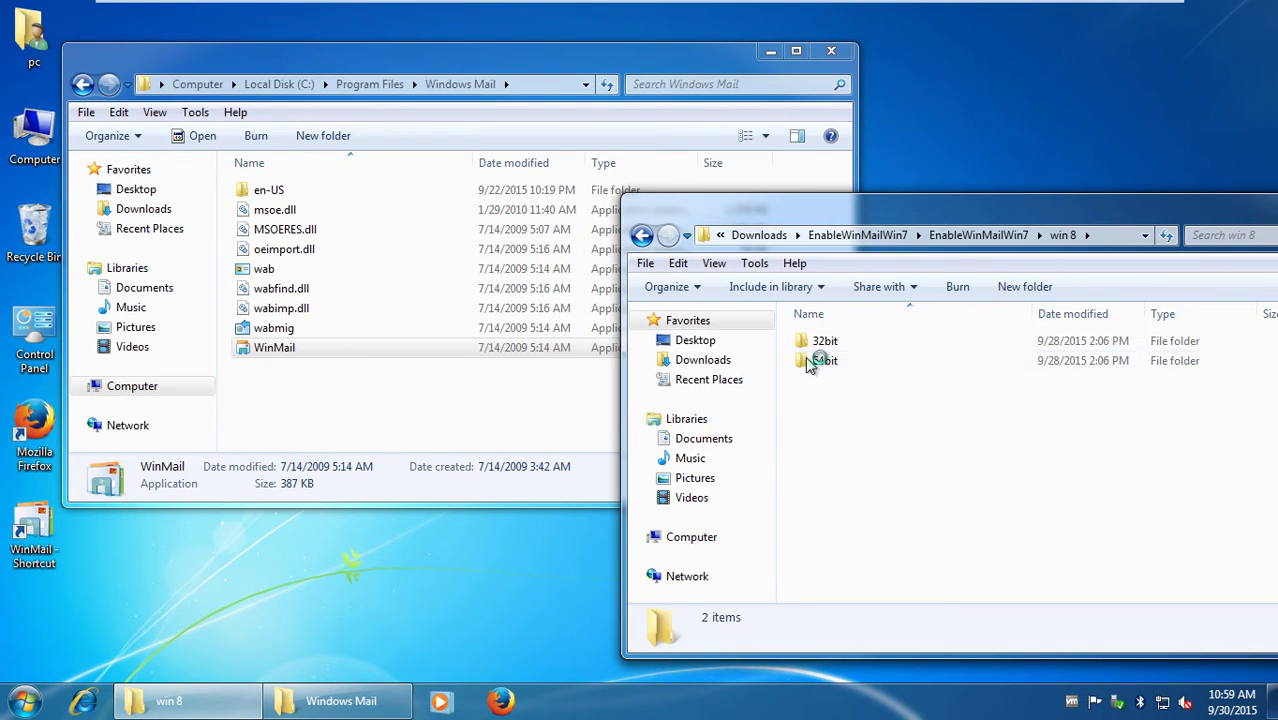
Step: Close both folder windows and test Windows Mail by launching it from its desktop shortcut
drag(1092, 196, 960, 198)
key(alt+F4)
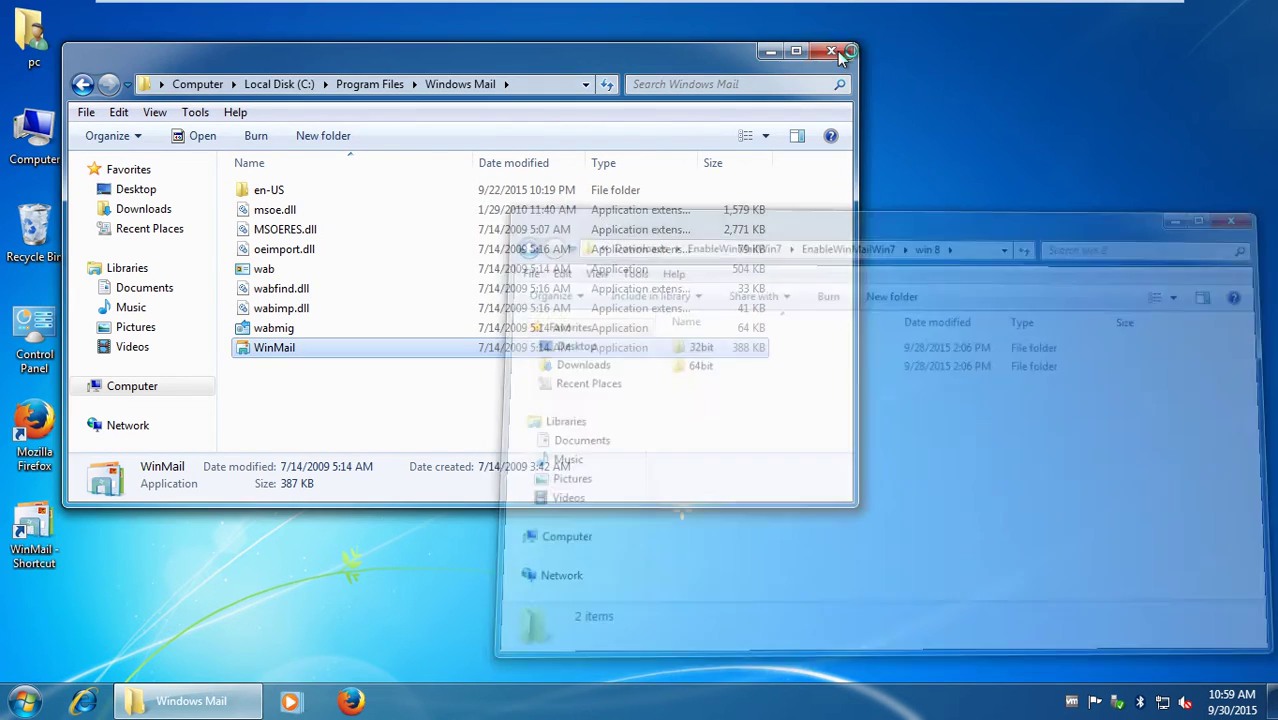
key(alt+F4)
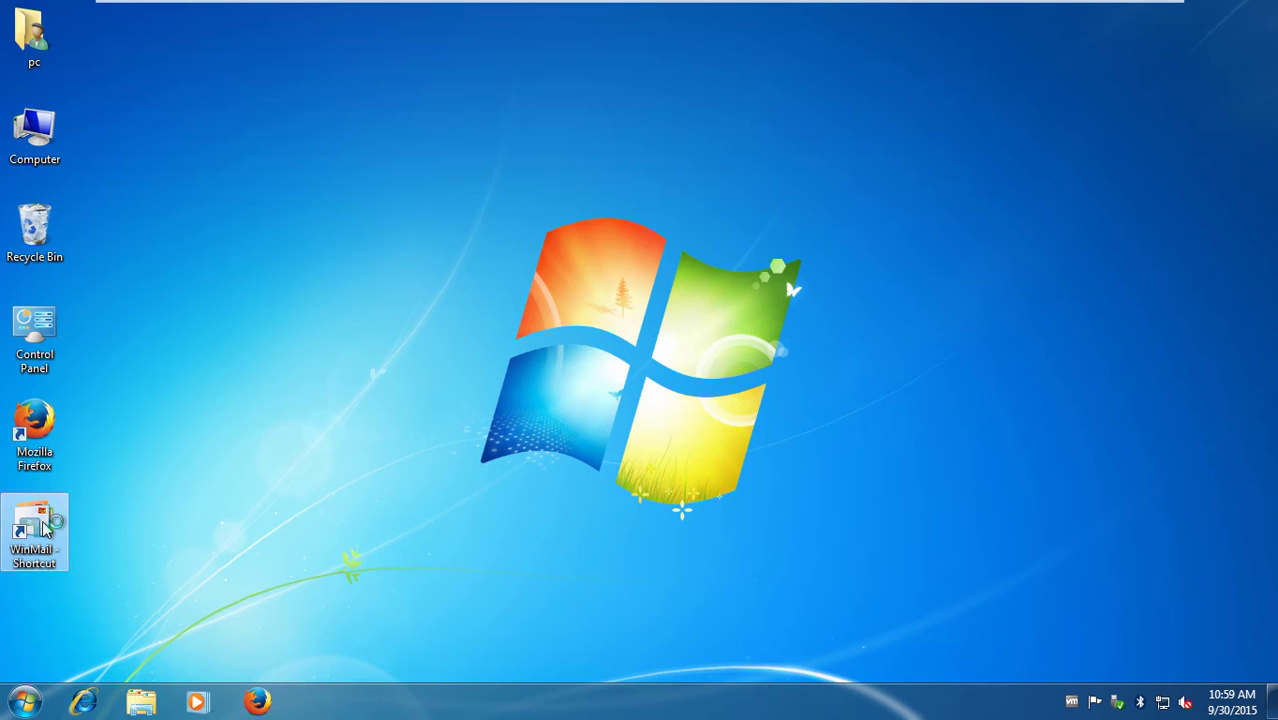
double_click(44, 528)
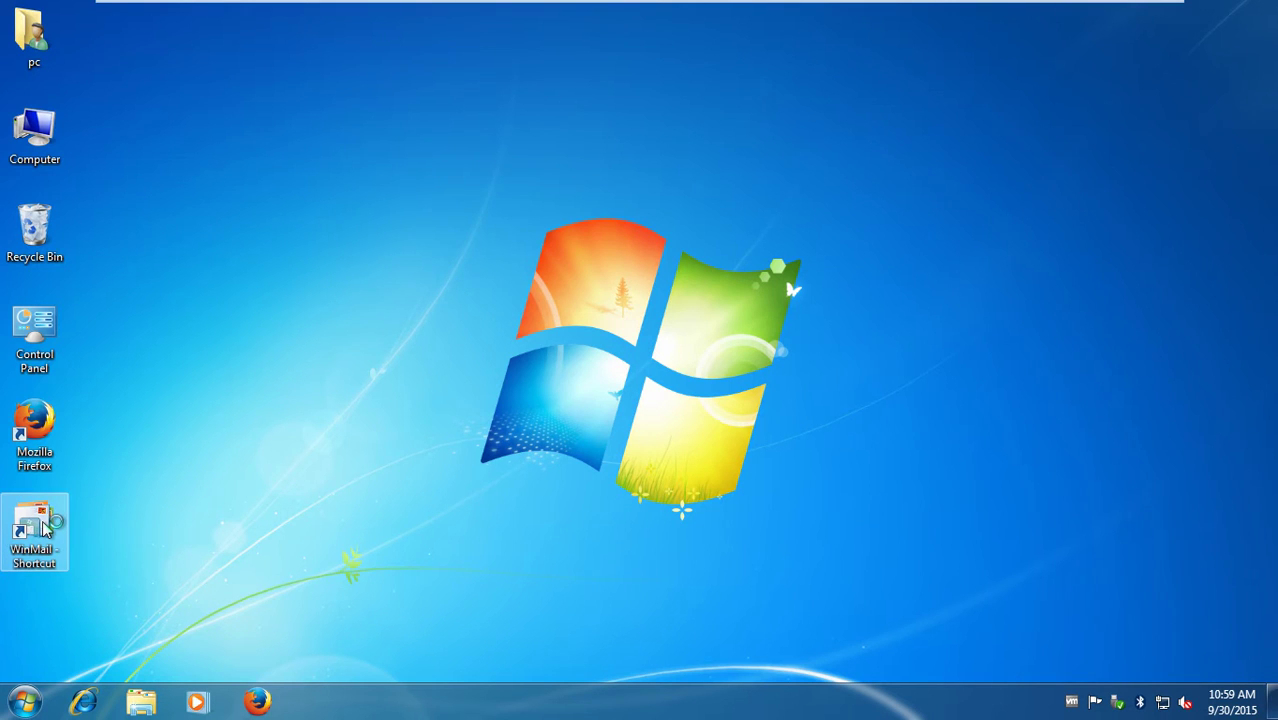
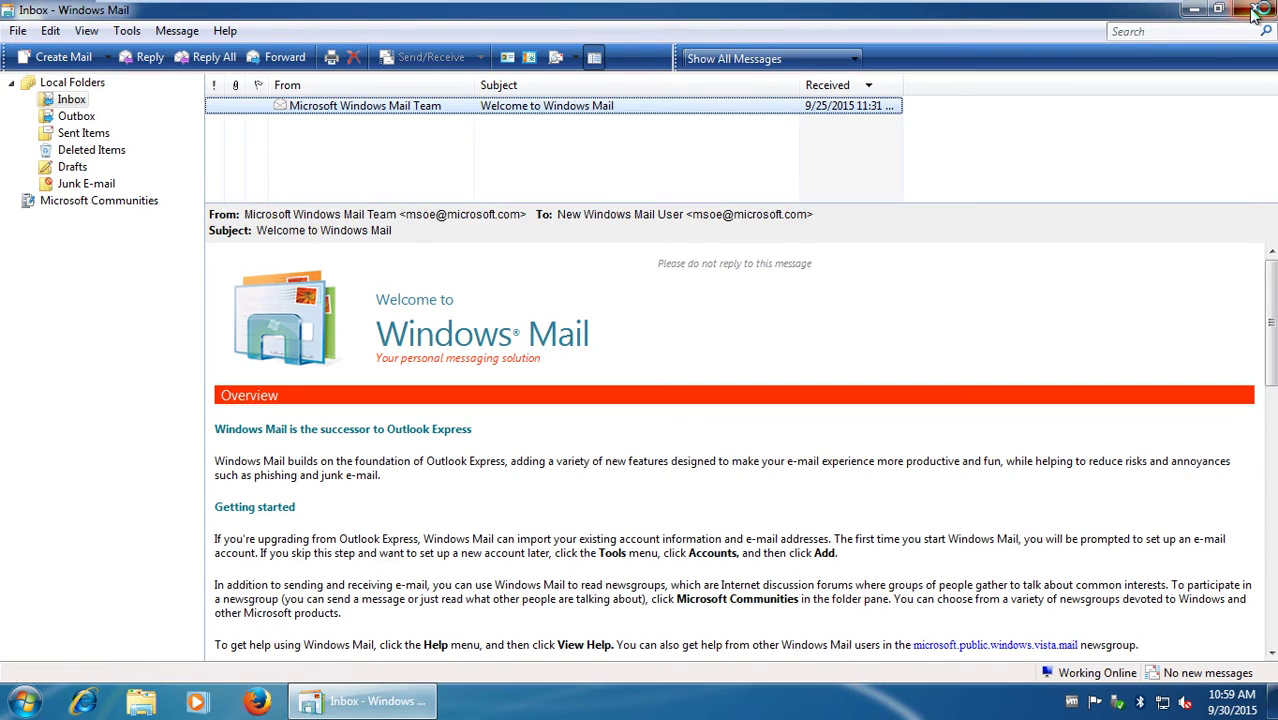
click(1255, 12)
Step: Switch to the Windows 8.1 virtual machine and open the EnableWinMailWin7 folder on its desktop
mouse_move(945, 6)
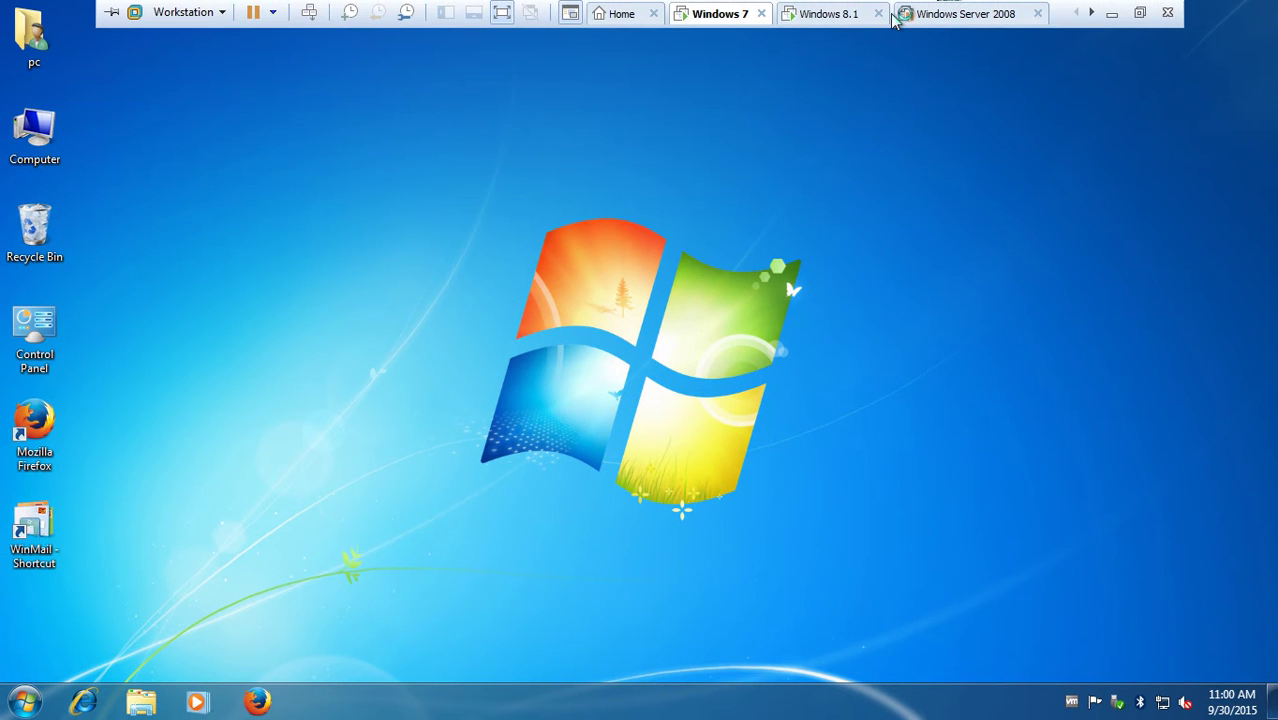
click(843, 14)
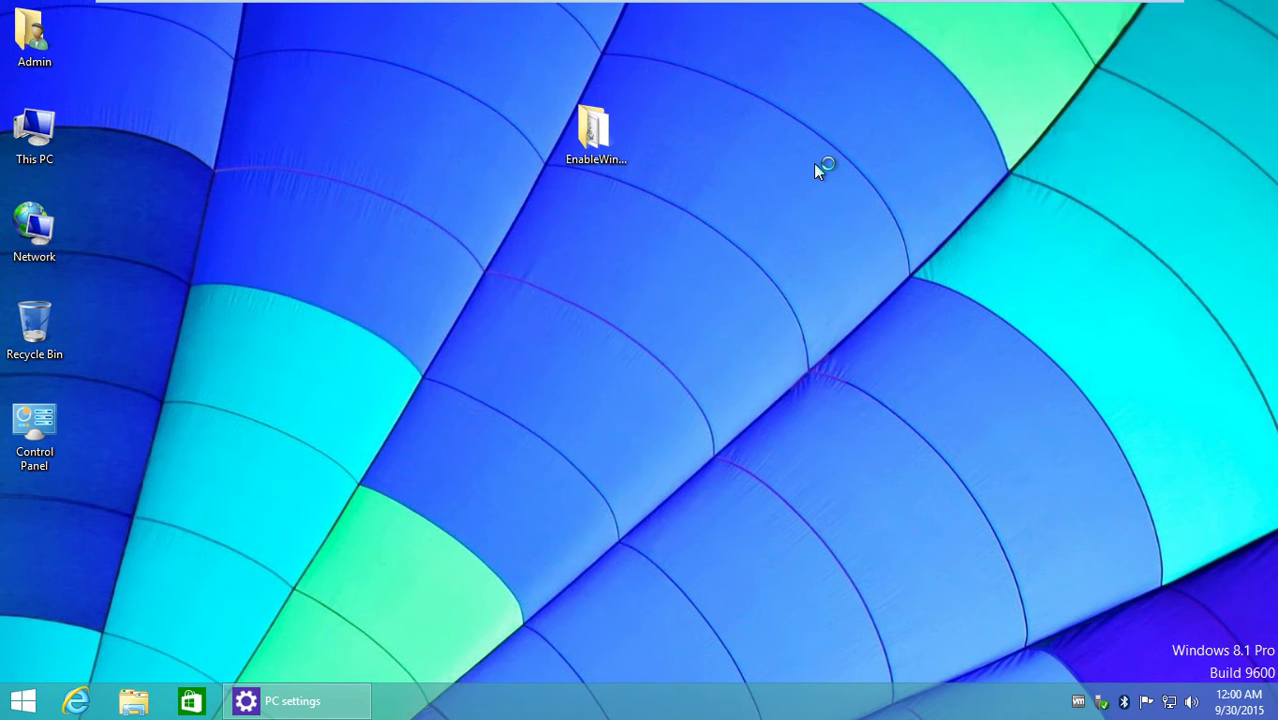
double_click(588, 135)
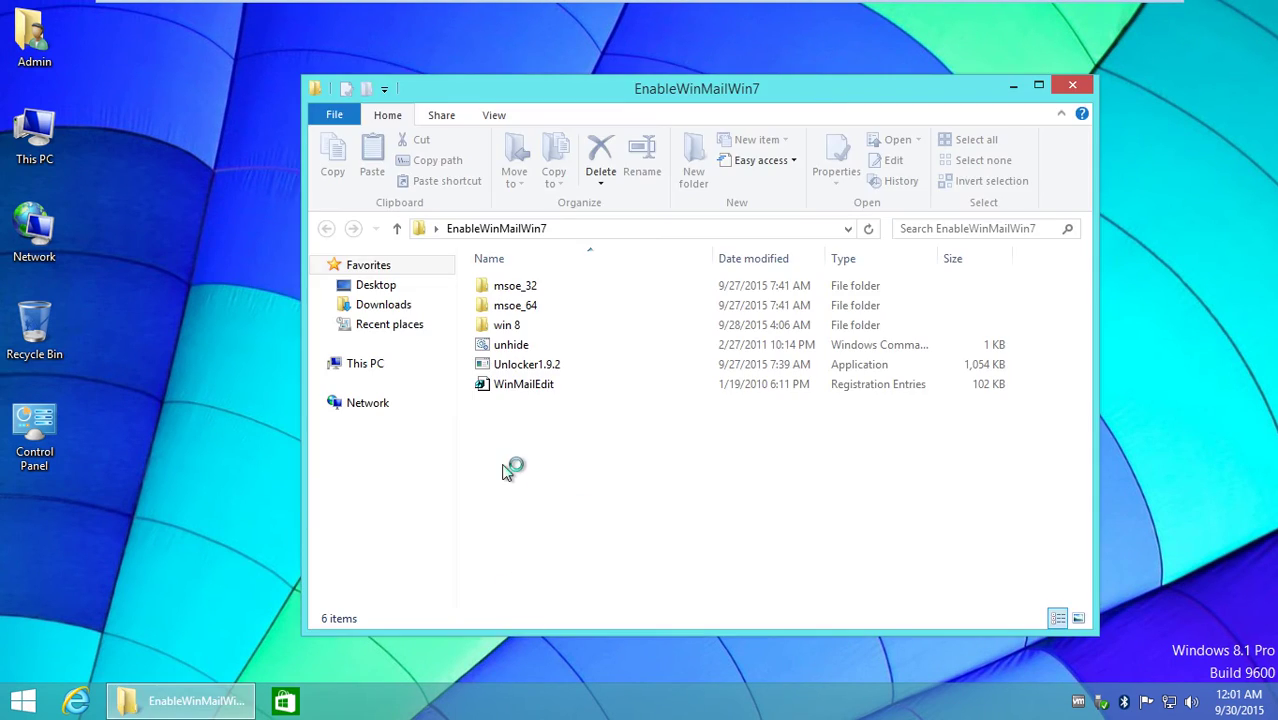
Step: Merge the WinMailEdit registration entries into the Windows 8.1 registry, allowing the changes
click(517, 390)
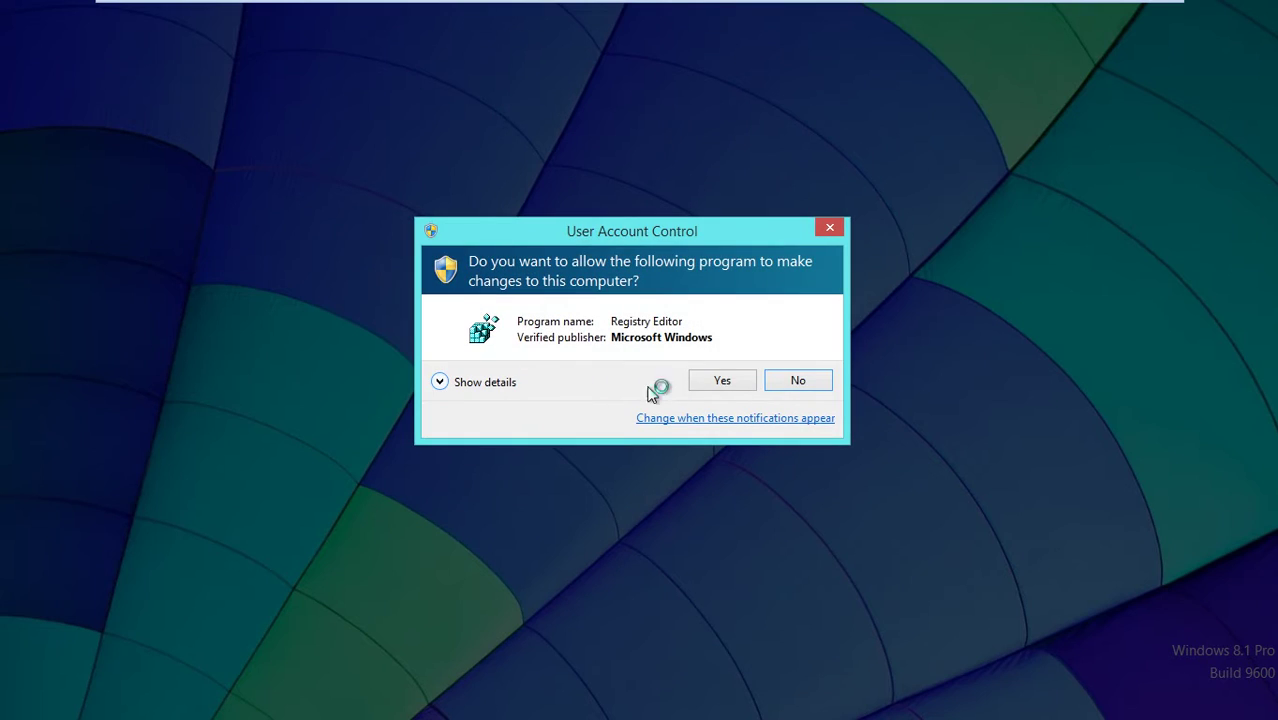
click(716, 385)
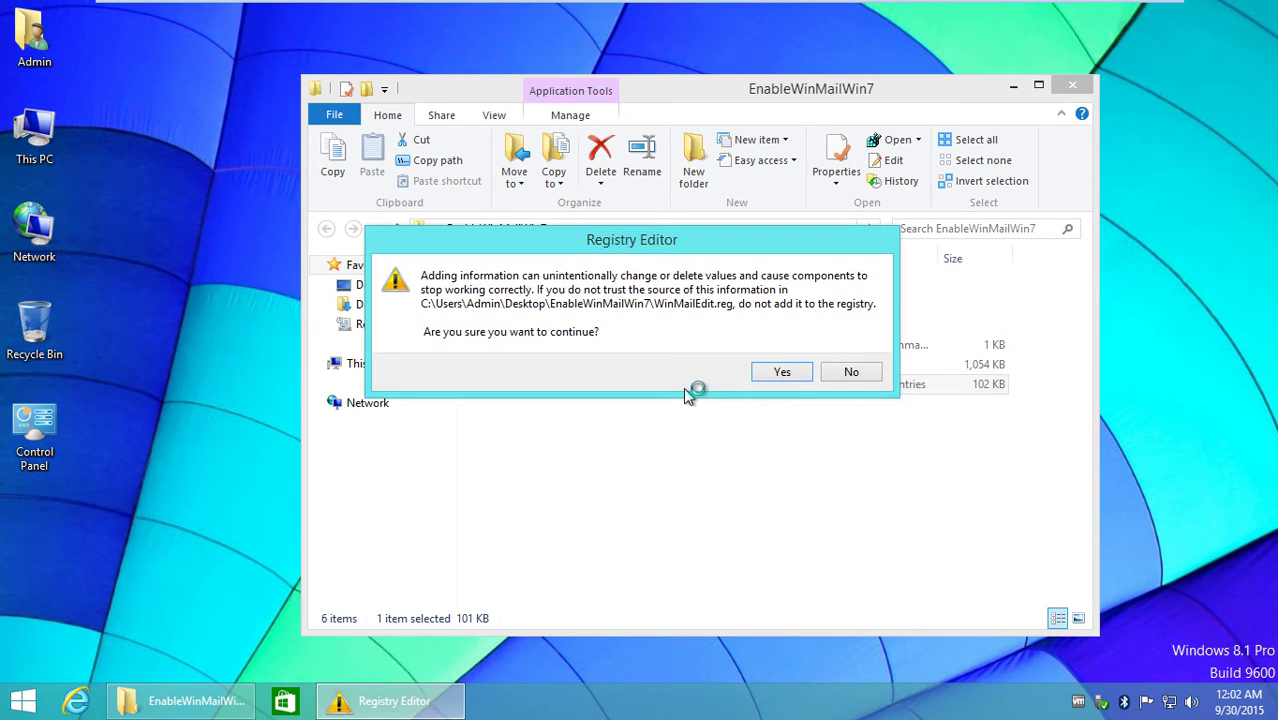
click(767, 380)
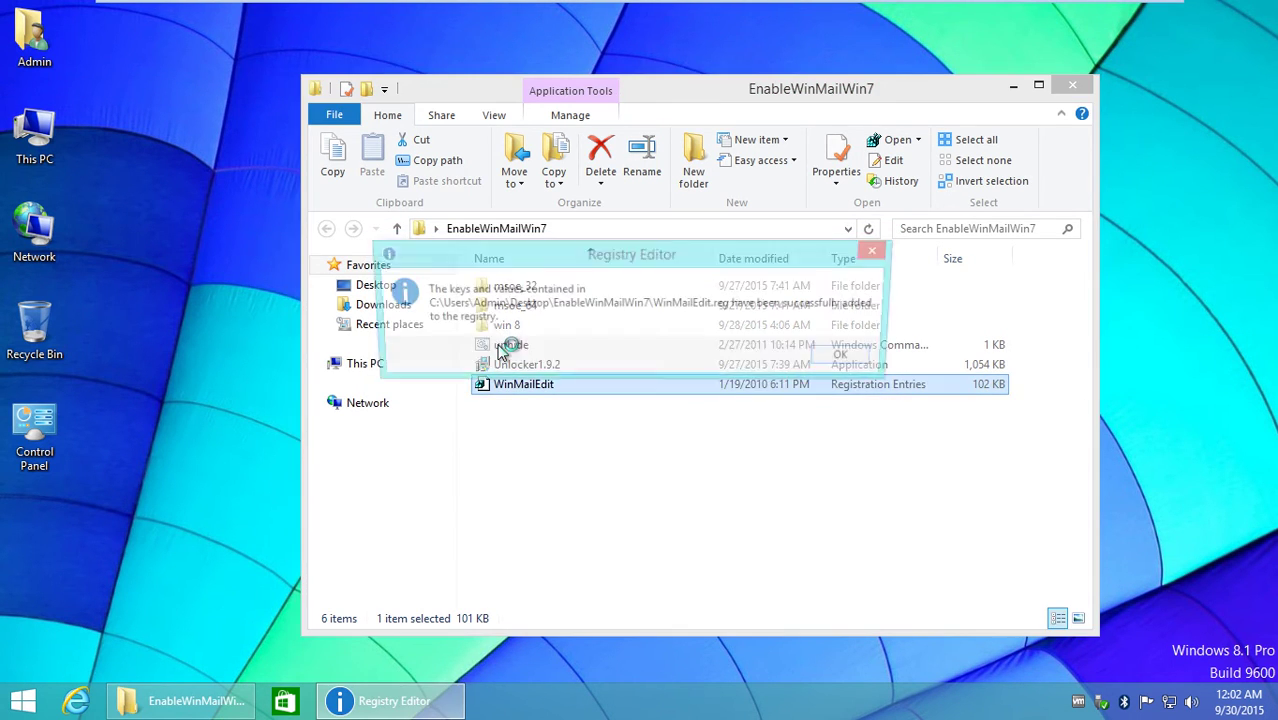
click(850, 358)
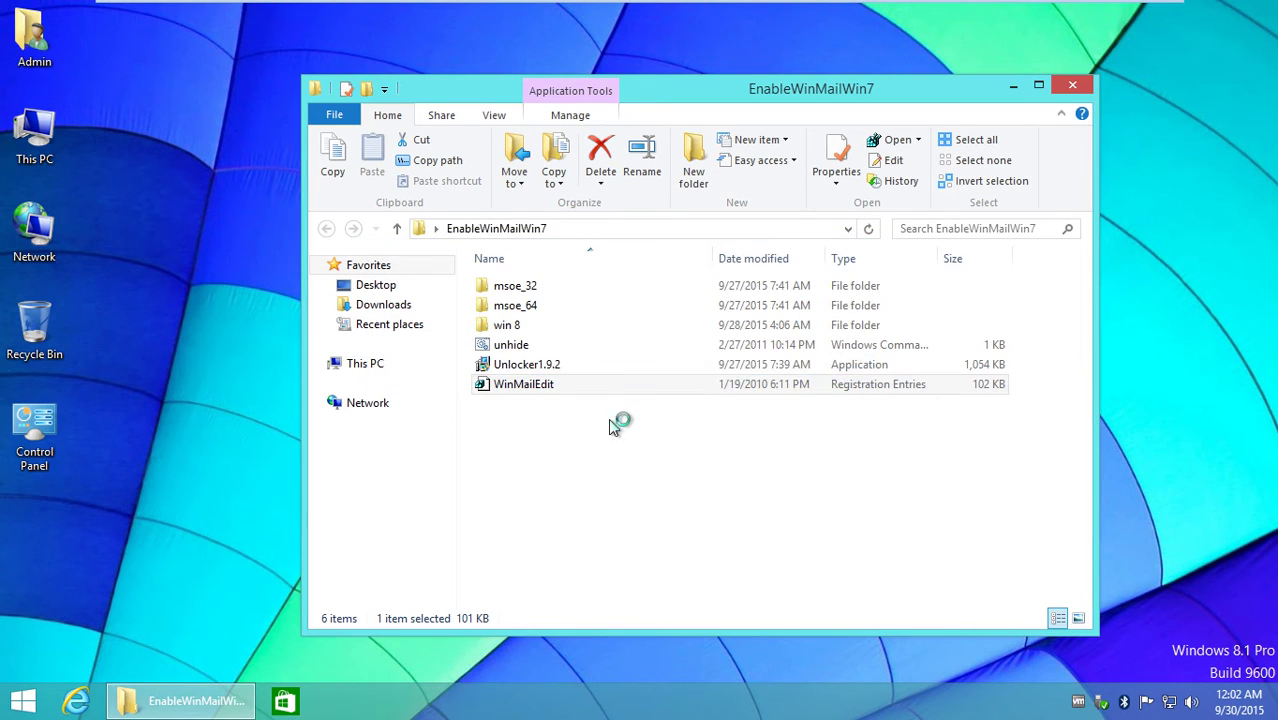
Step: Run the unhide script as administrator on Windows 8.1 and approve the elevation request
click(518, 346)
right_click(504, 346)
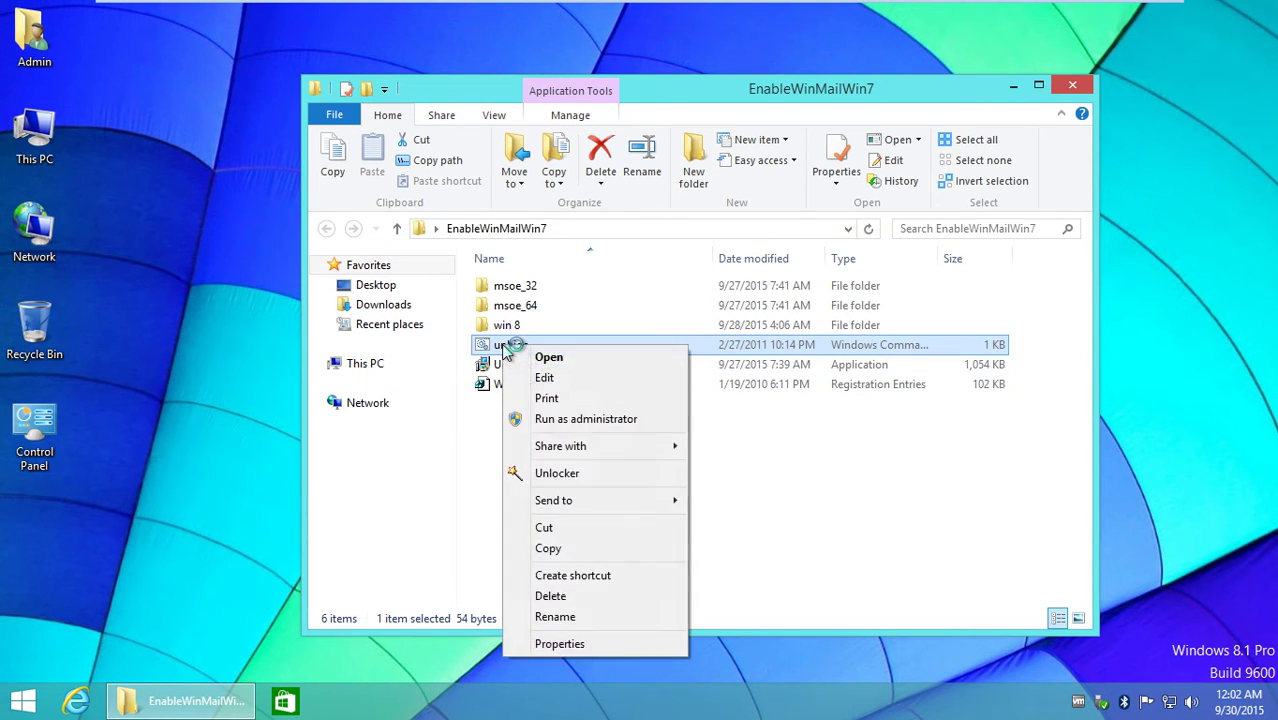
click(571, 420)
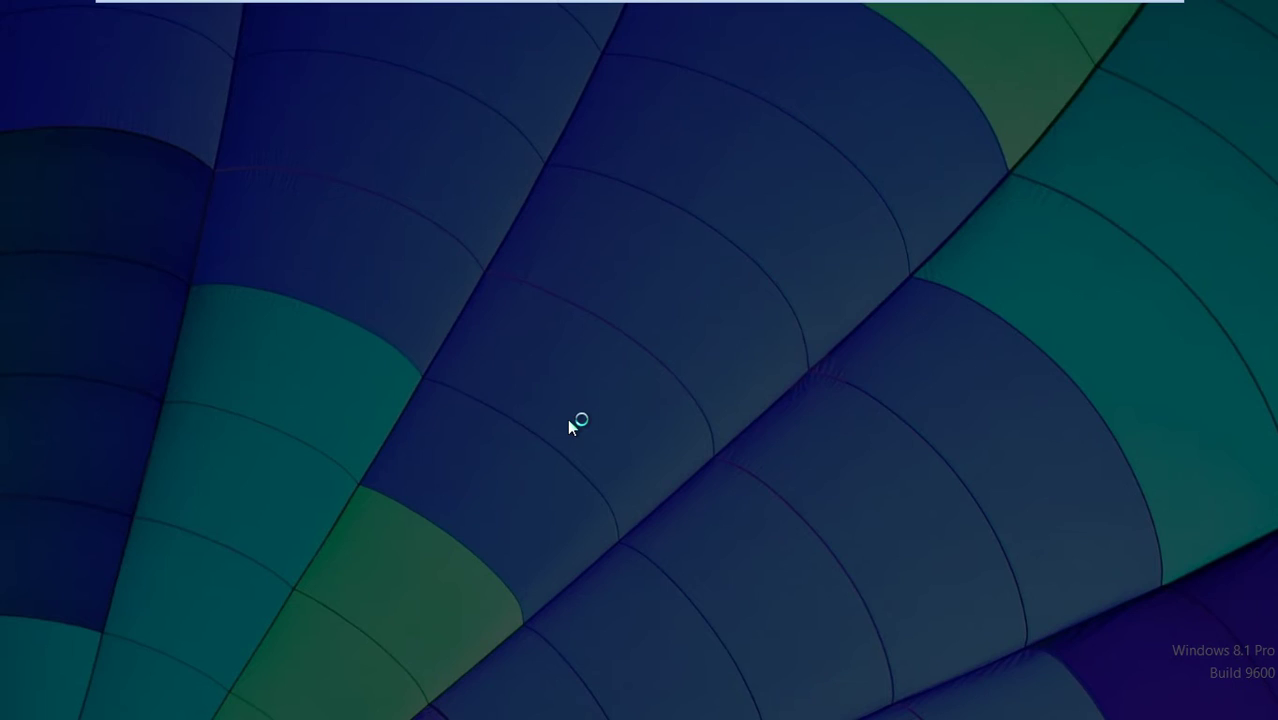
click(720, 384)
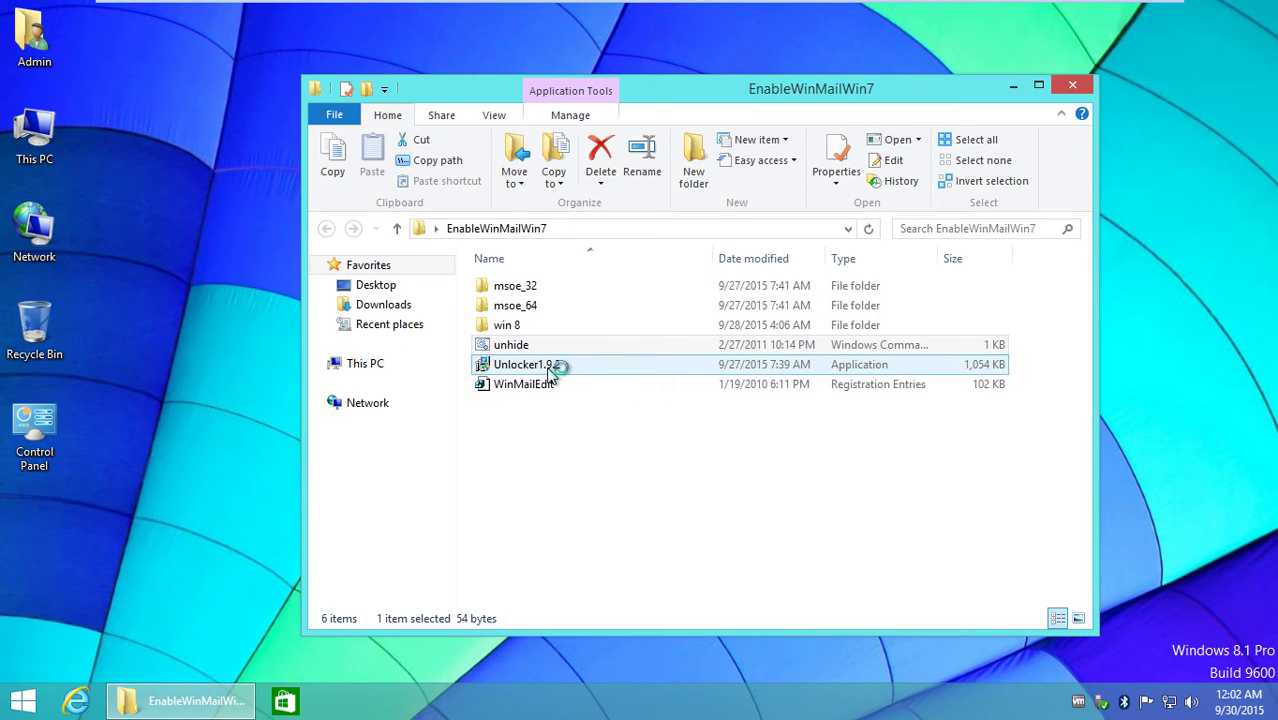
Step: Start the Unlocker 1.9.2 installer, approve the elevation request, keep English as the language and accept the license agreement
double_click(547, 370)
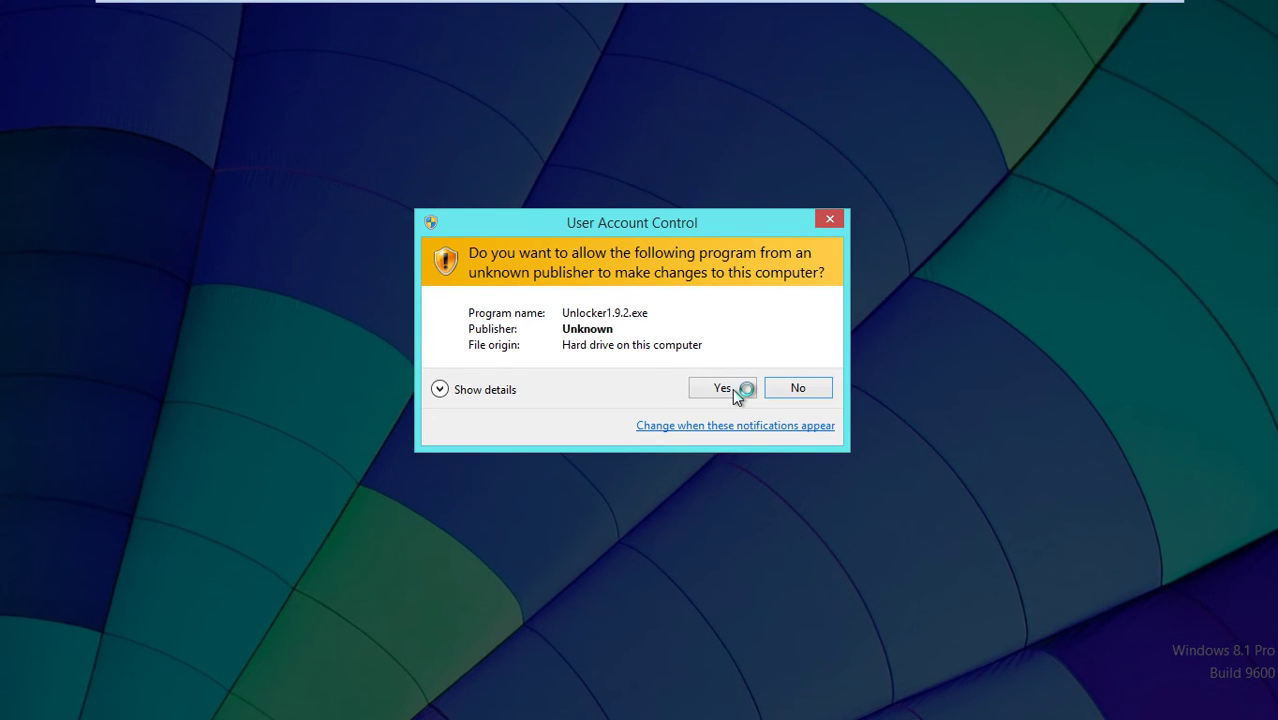
click(730, 390)
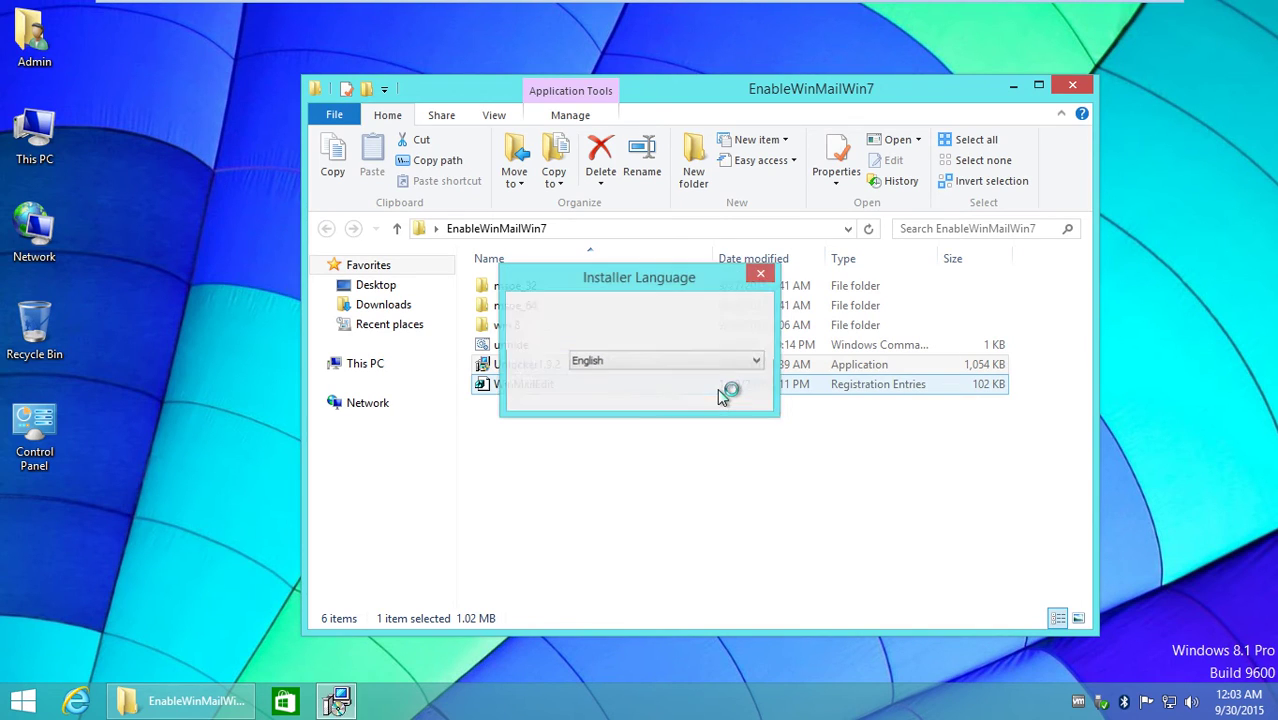
click(645, 393)
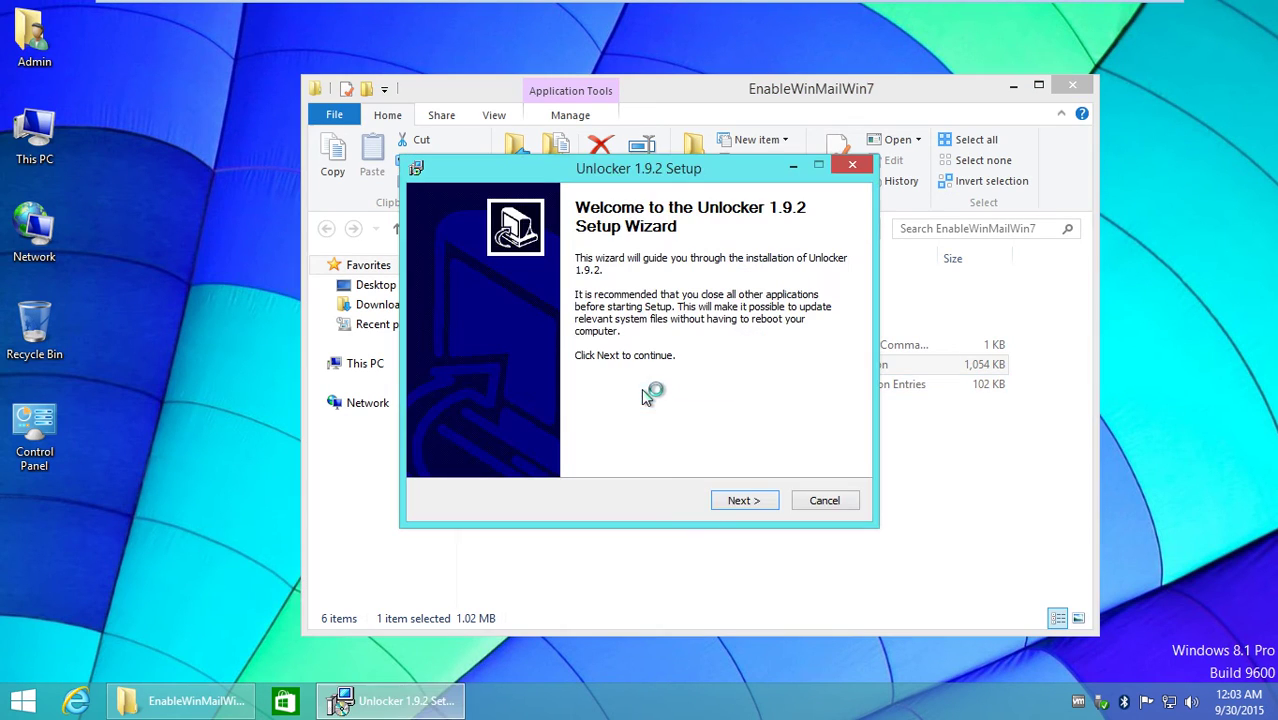
click(736, 500)
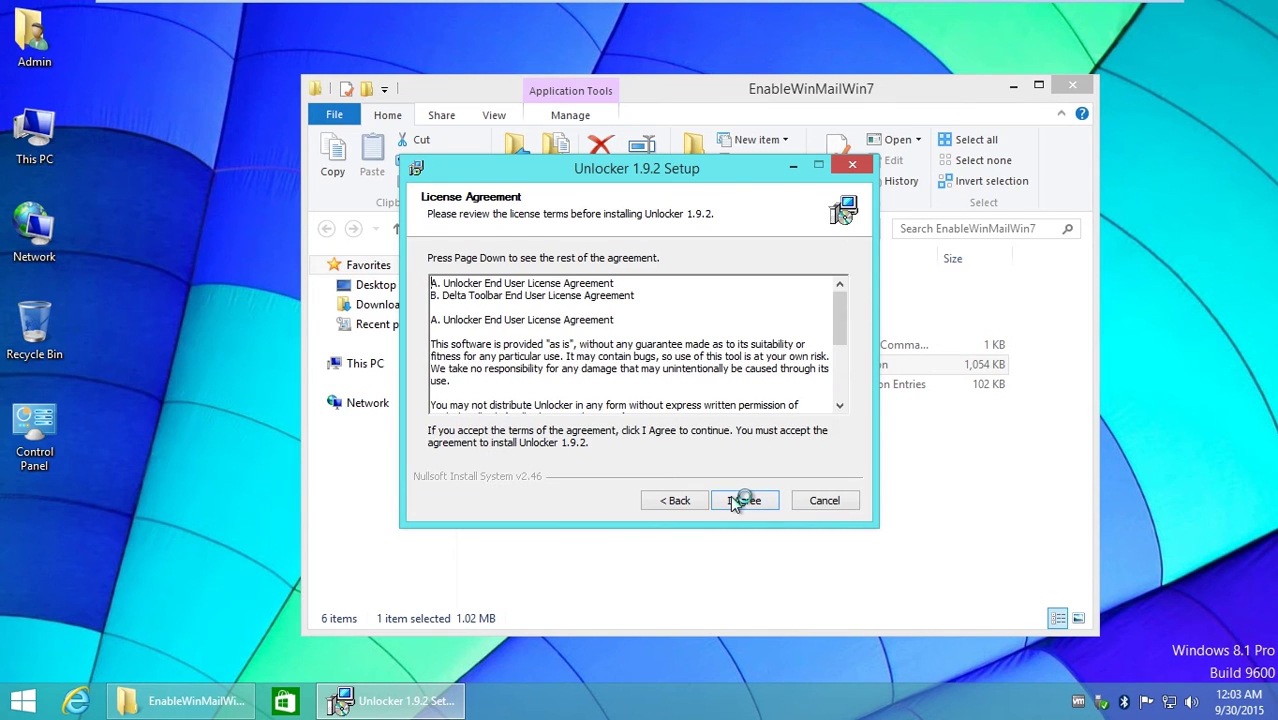
click(736, 500)
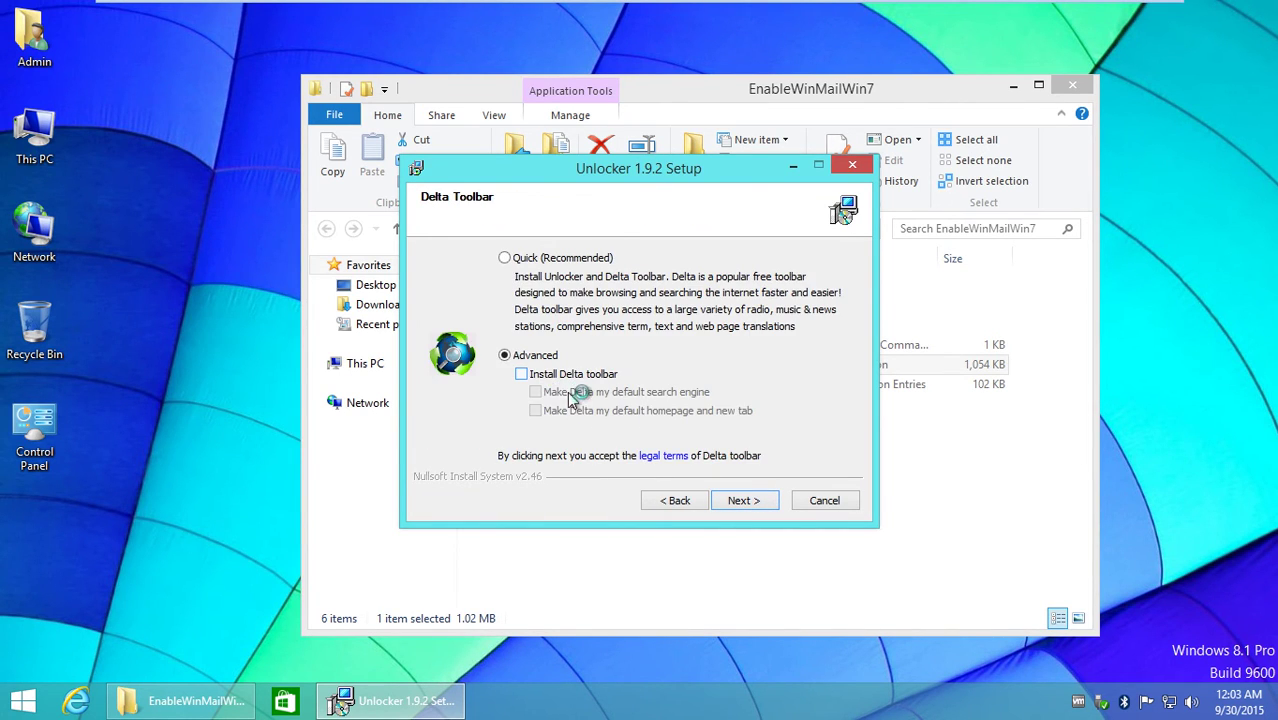
Step: Continue without the Delta toolbar, deselect the Assistant and update check components, and install Unlocker
click(741, 501)
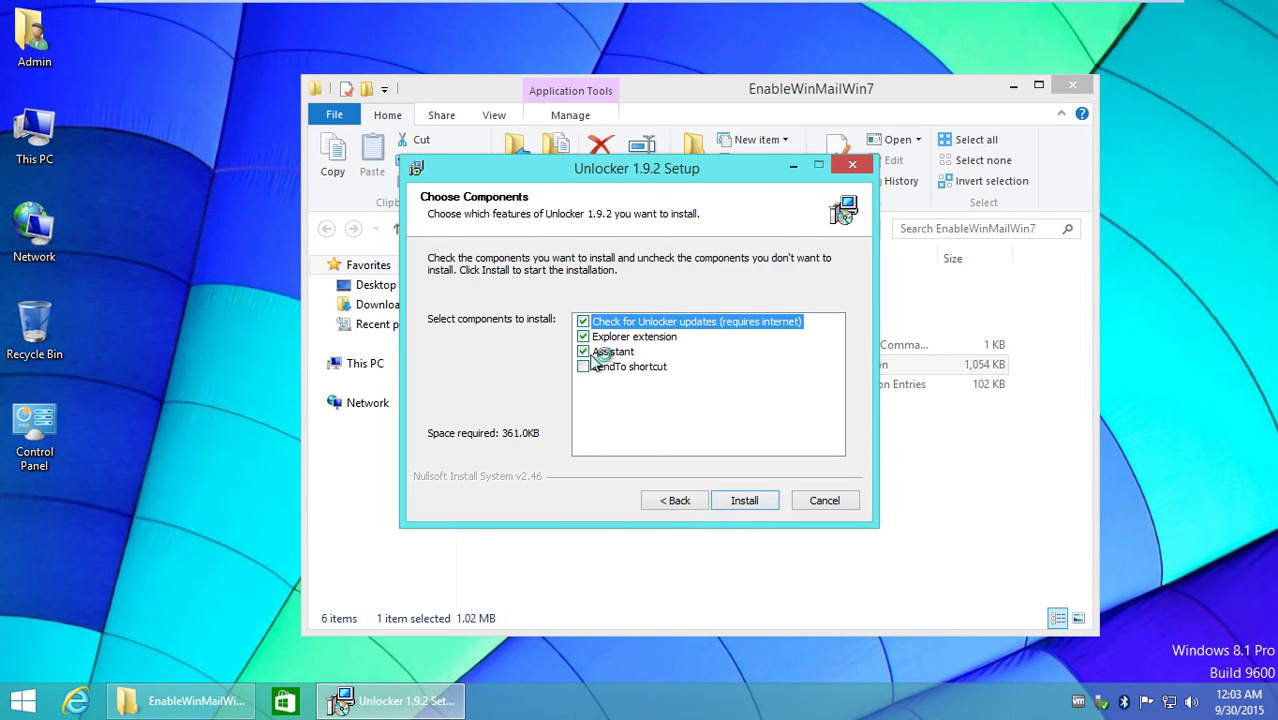
click(591, 355)
click(583, 321)
click(746, 501)
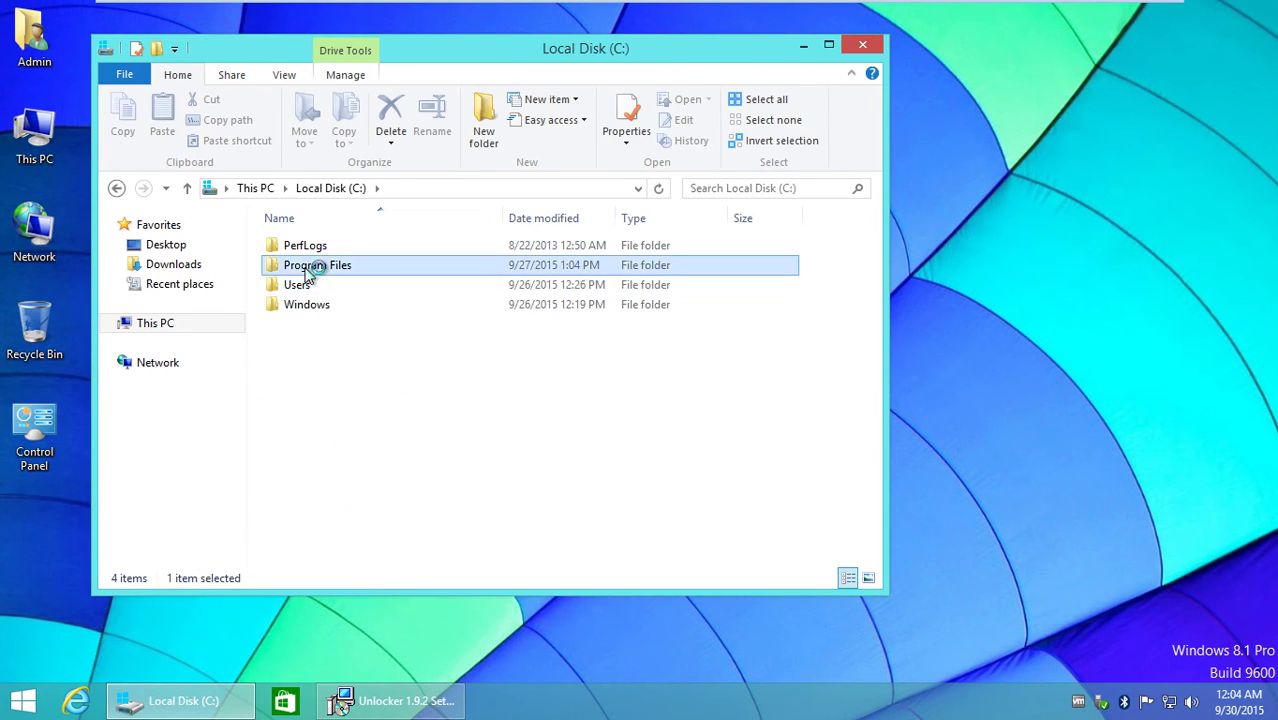
Step: Open the Windows Mail folder in Program Files on drive C and finish the Unlocker setup wizard
double_click(307, 268)
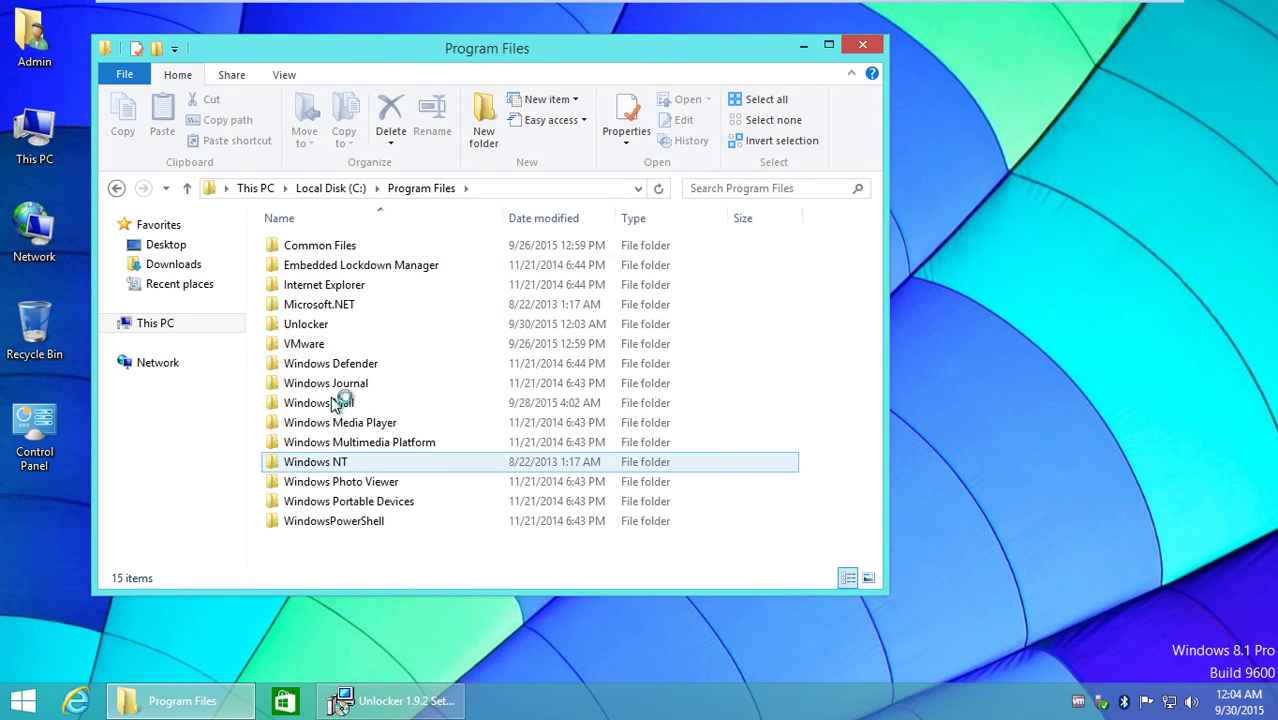
click(331, 411)
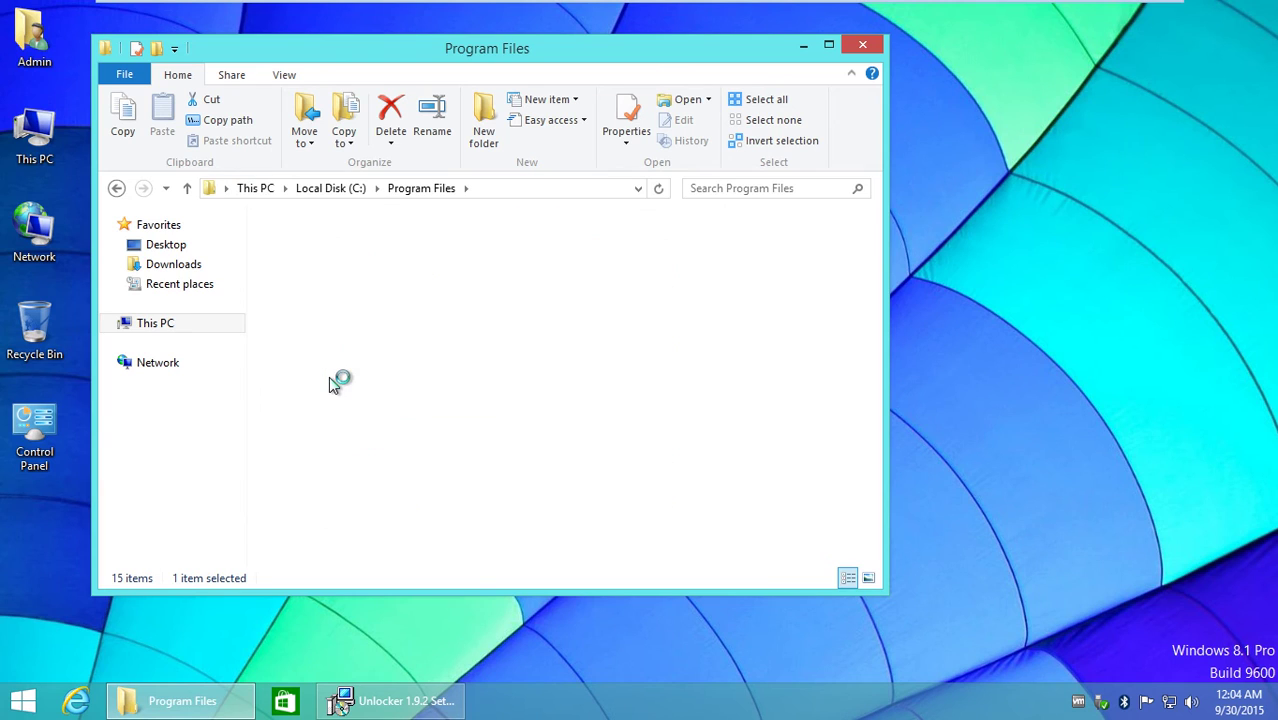
click(405, 701)
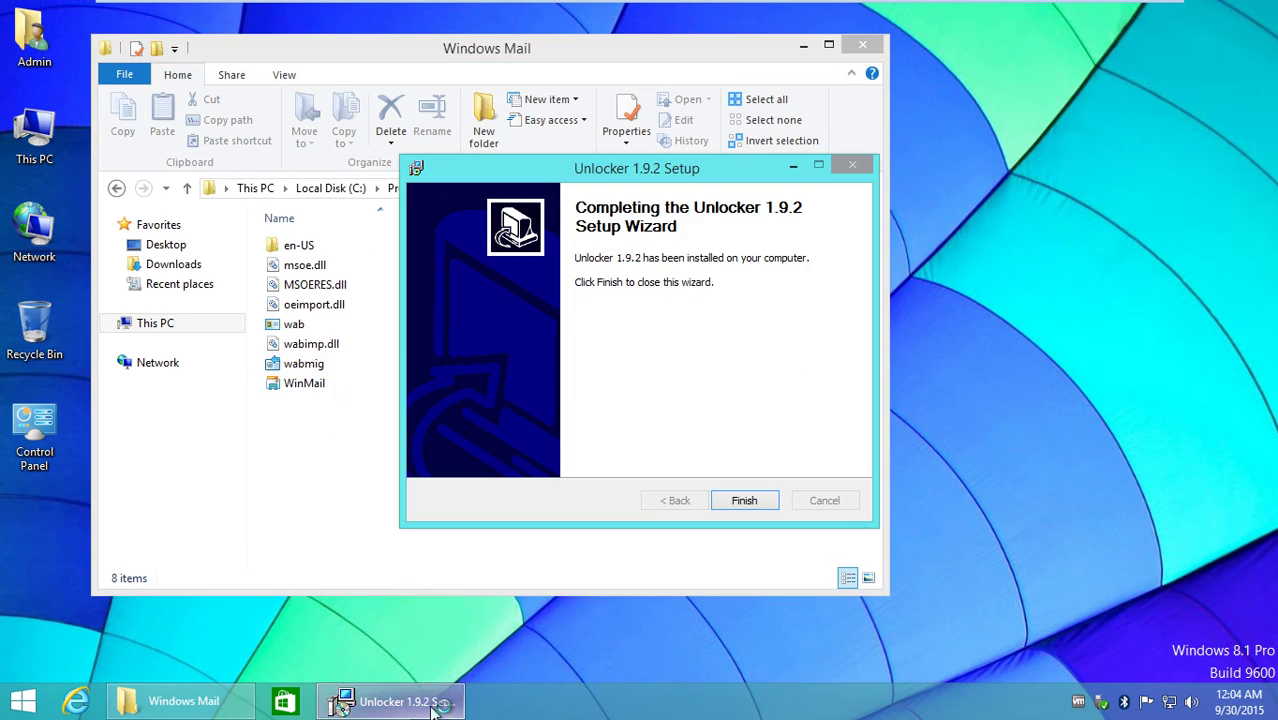
click(772, 504)
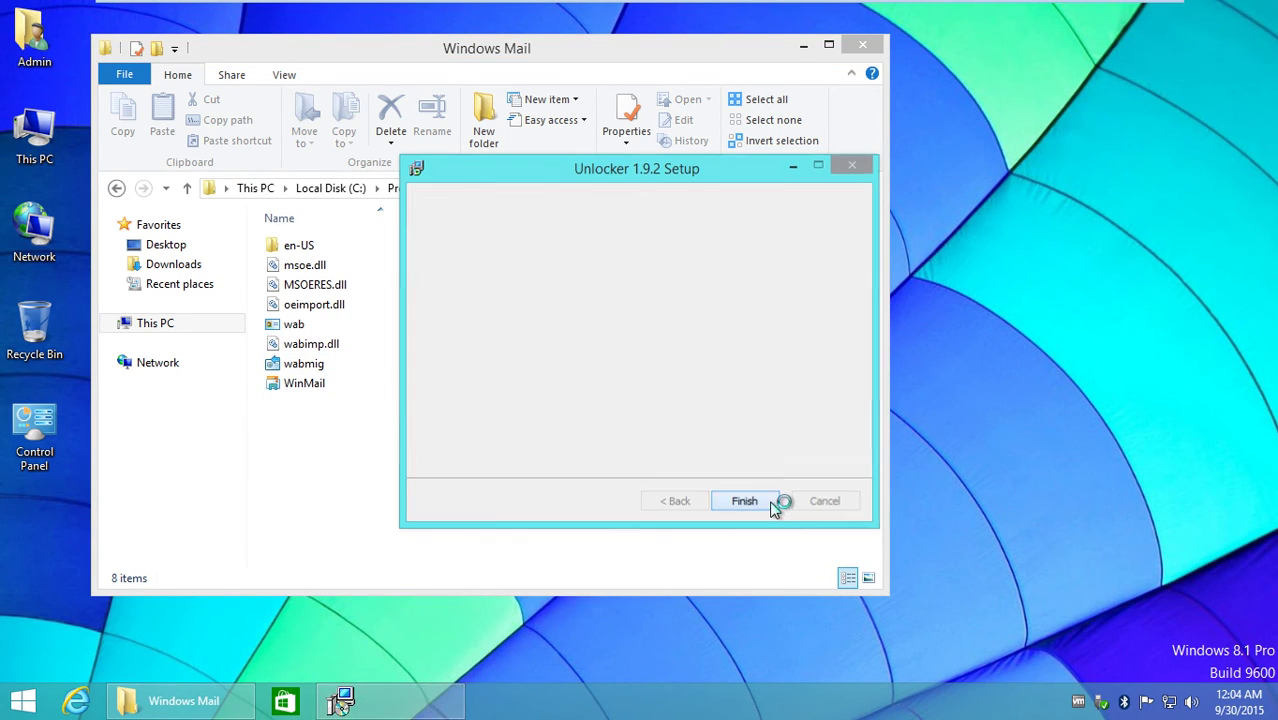
Step: Delete msoe.dll from the Windows Mail folder with Unlocker, approving the elevation request
right_click(320, 272)
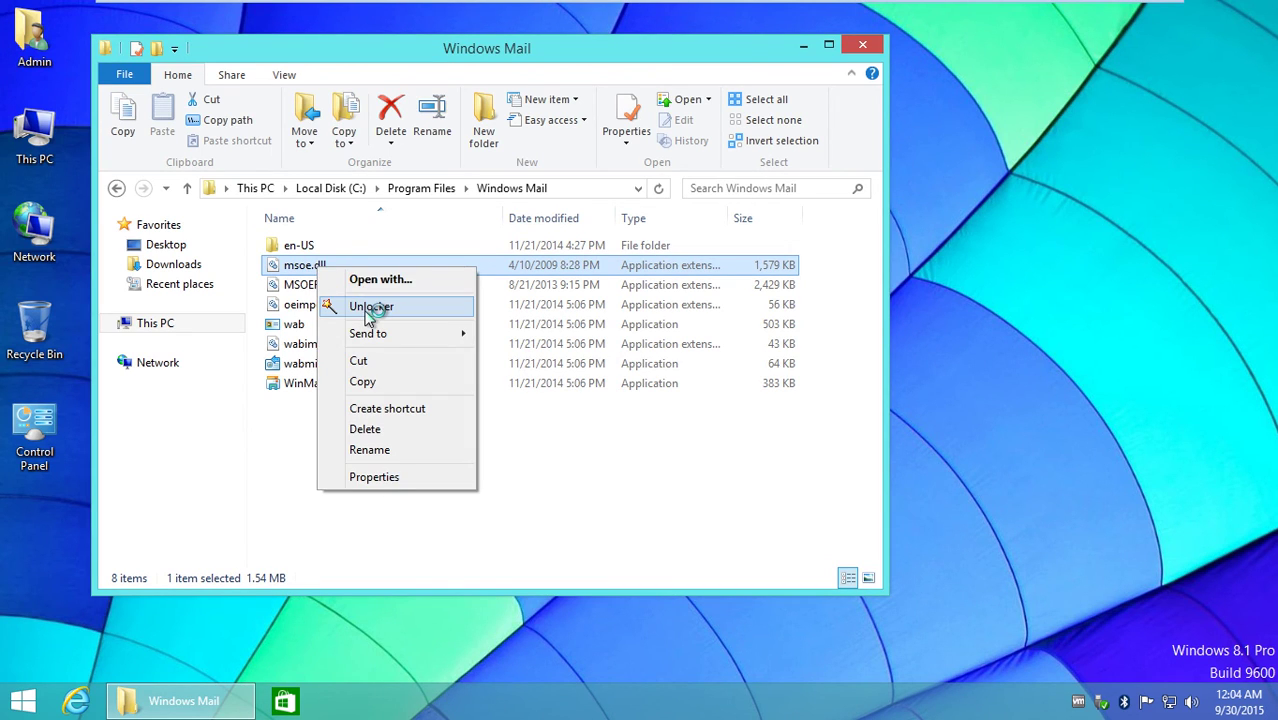
click(368, 310)
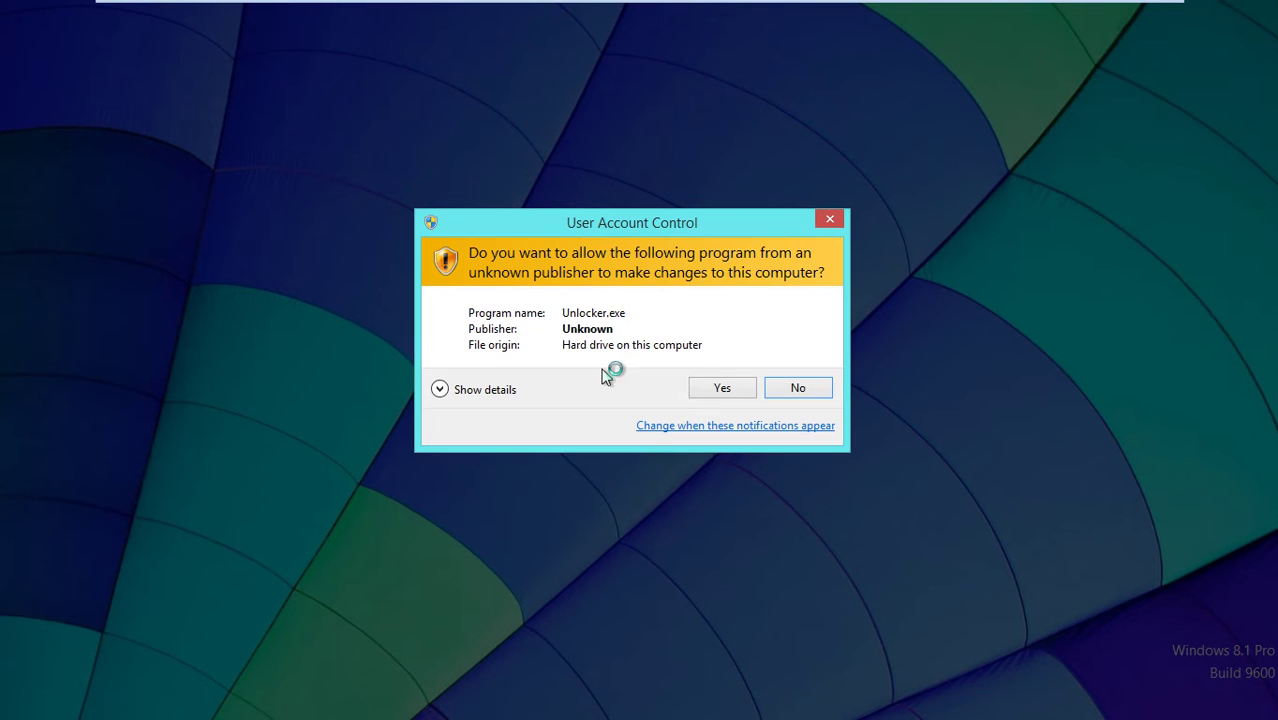
click(722, 387)
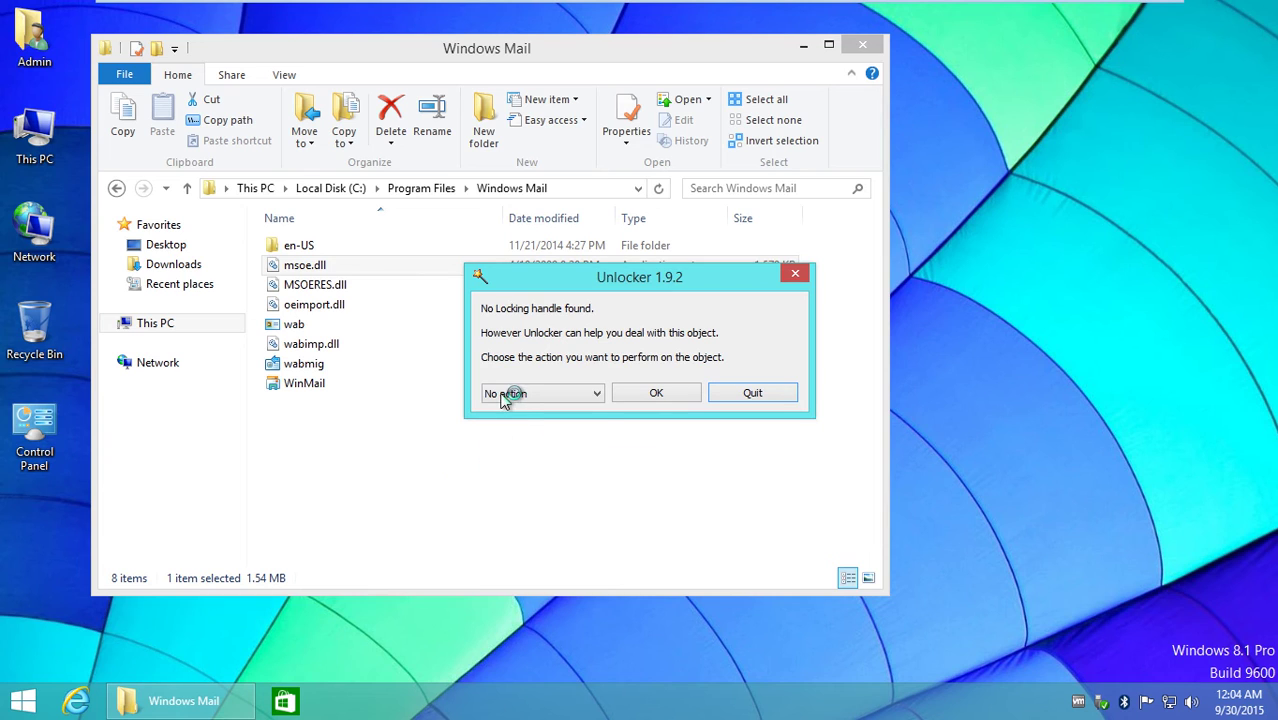
click(508, 396)
click(505, 421)
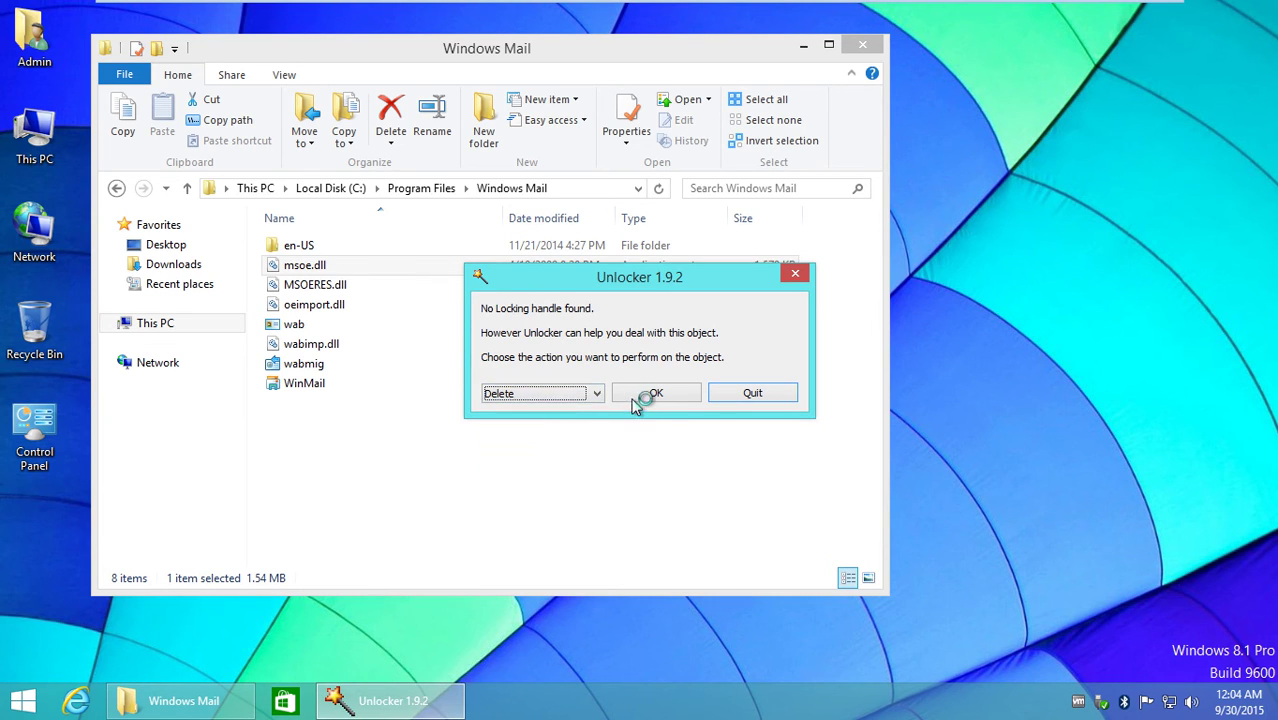
click(645, 394)
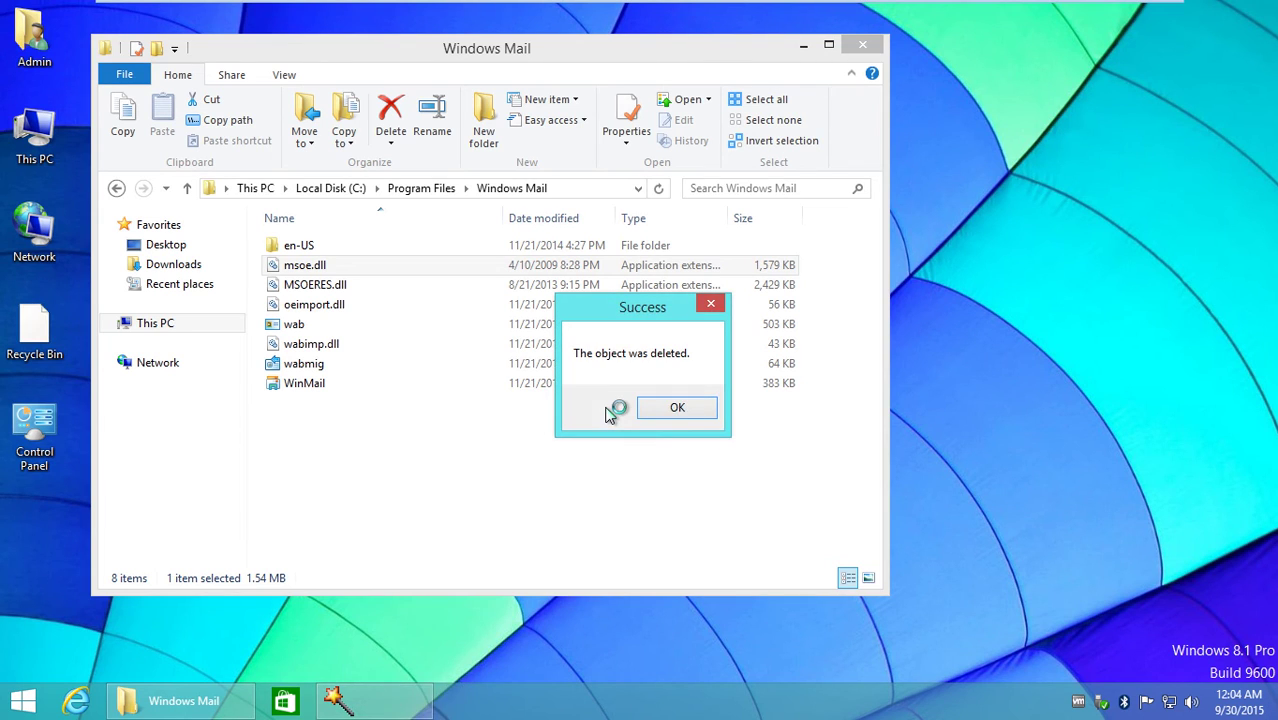
key(Return)
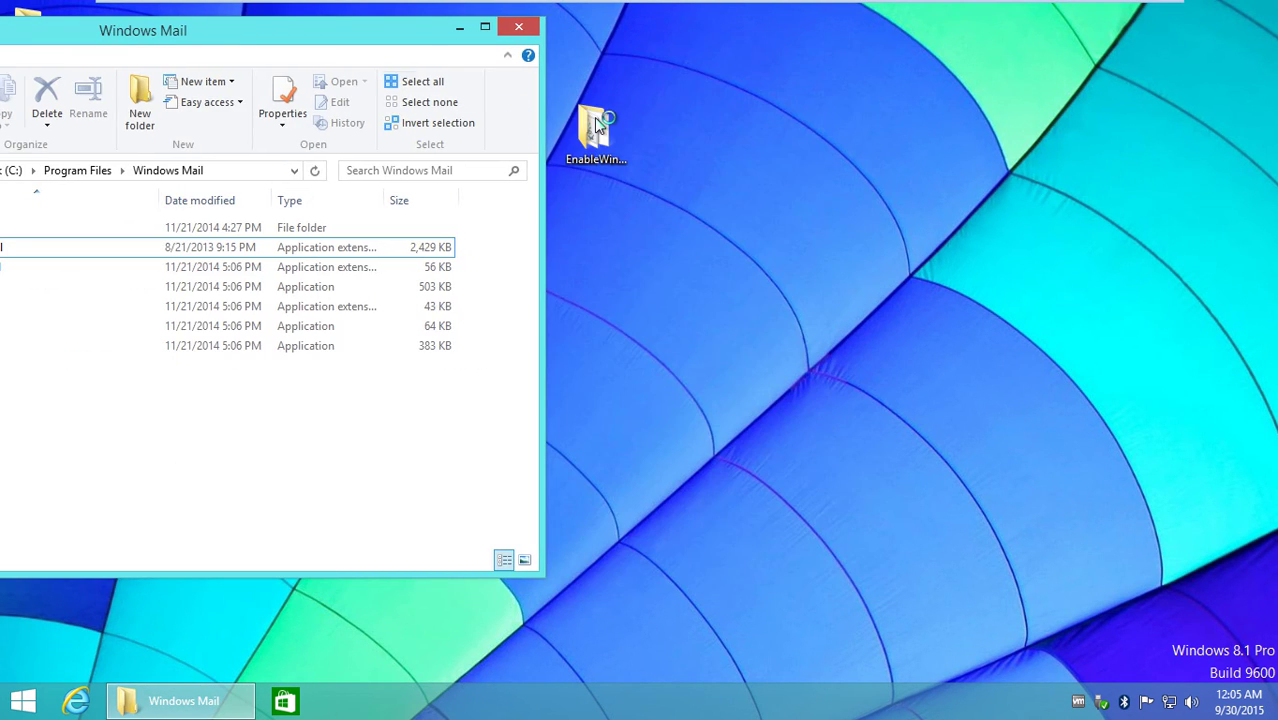
Step: Move msoe.dll from the msoe_32 subfolder of EnableWinMailWin7 into the Windows Mail folder, granting administrator permission
click(598, 126)
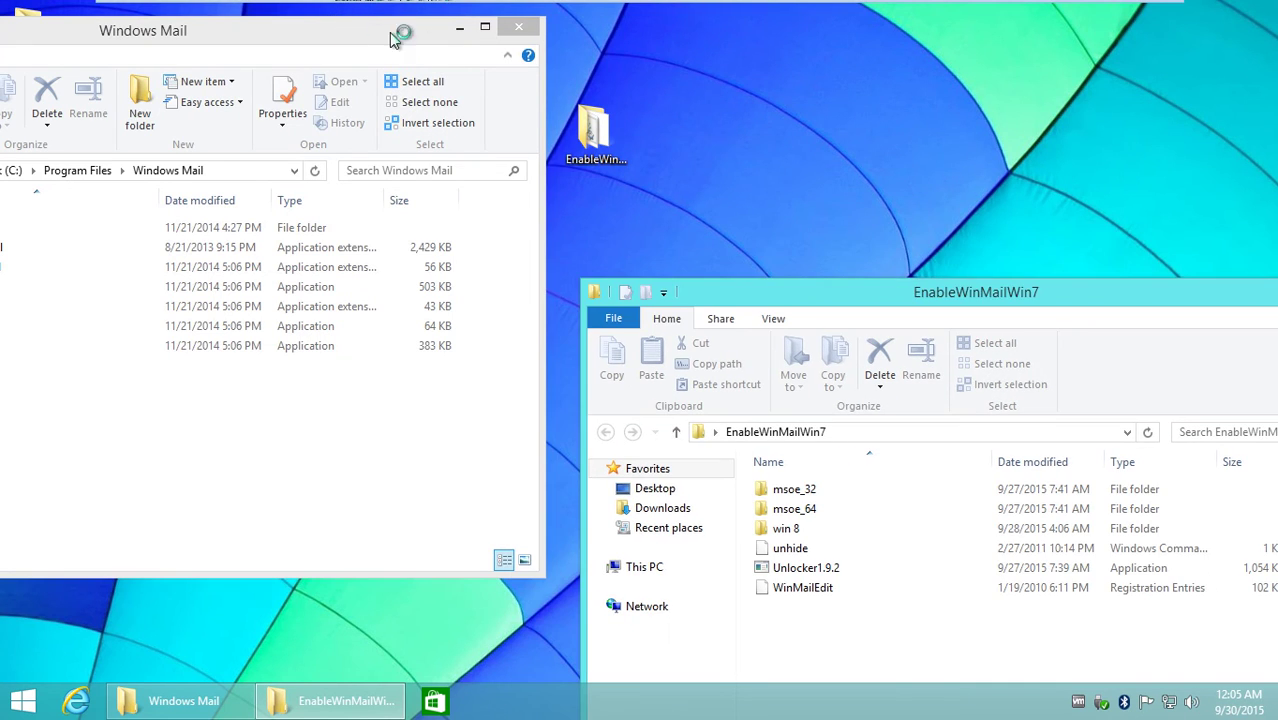
mouse_move(485, 28)
mouse_down()
mouse_move(505, 27)
mouse_move(493, 25)
mouse_up()
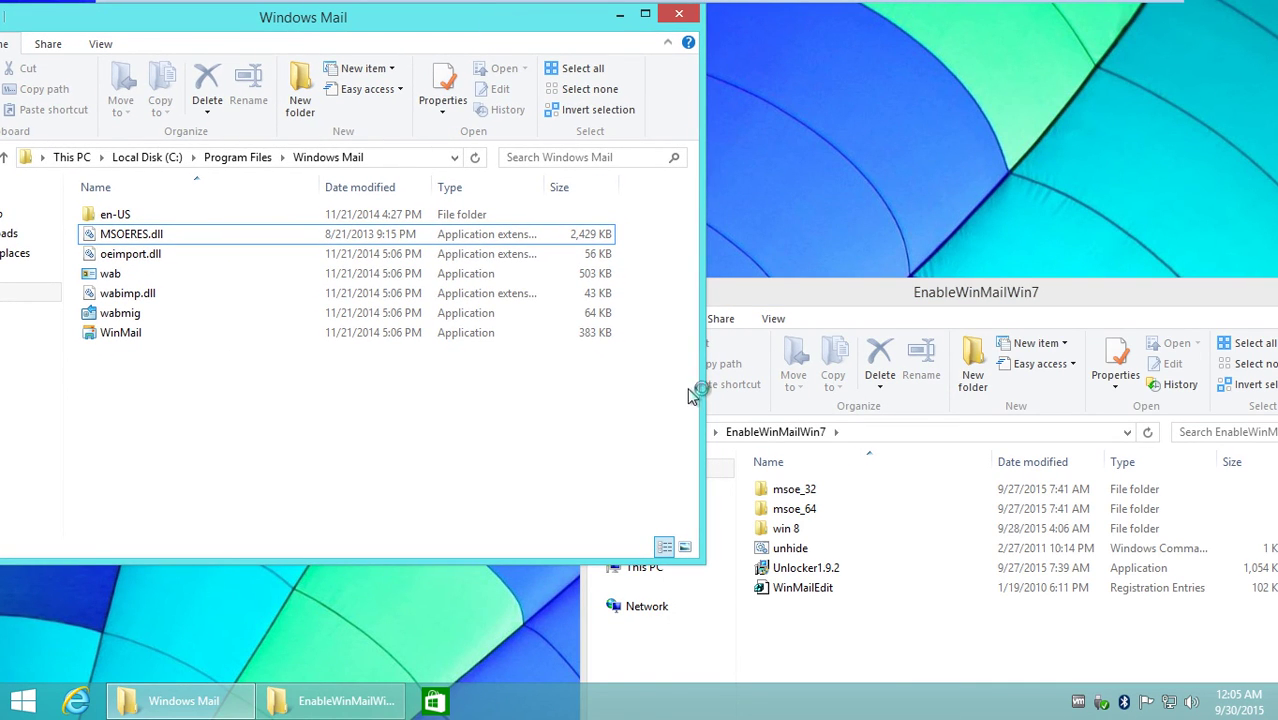
double_click(786, 491)
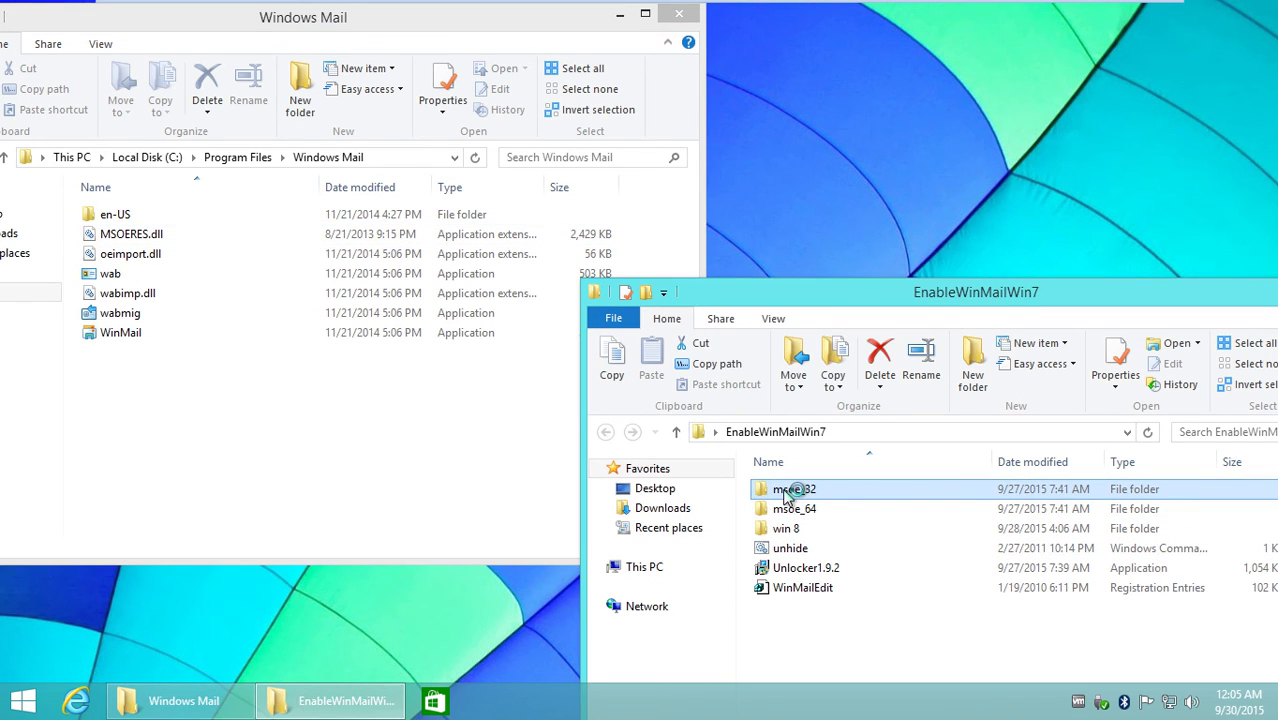
drag(771, 493, 379, 486)
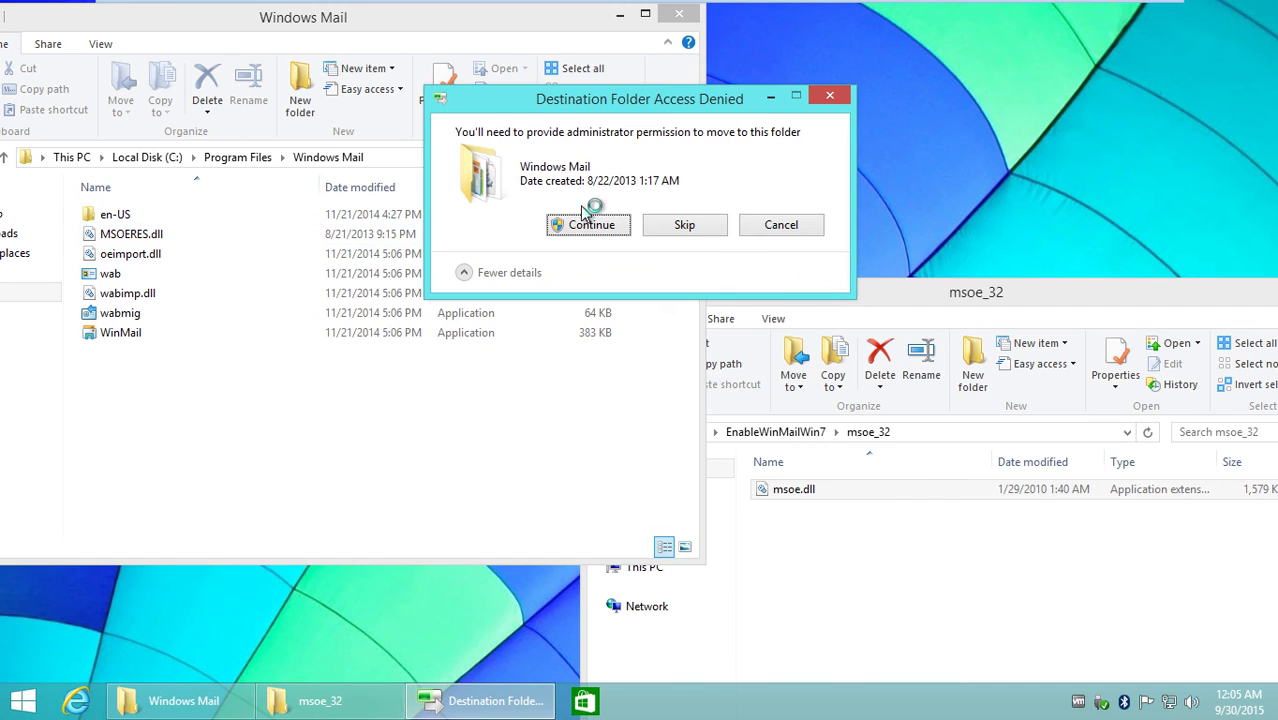
click(588, 222)
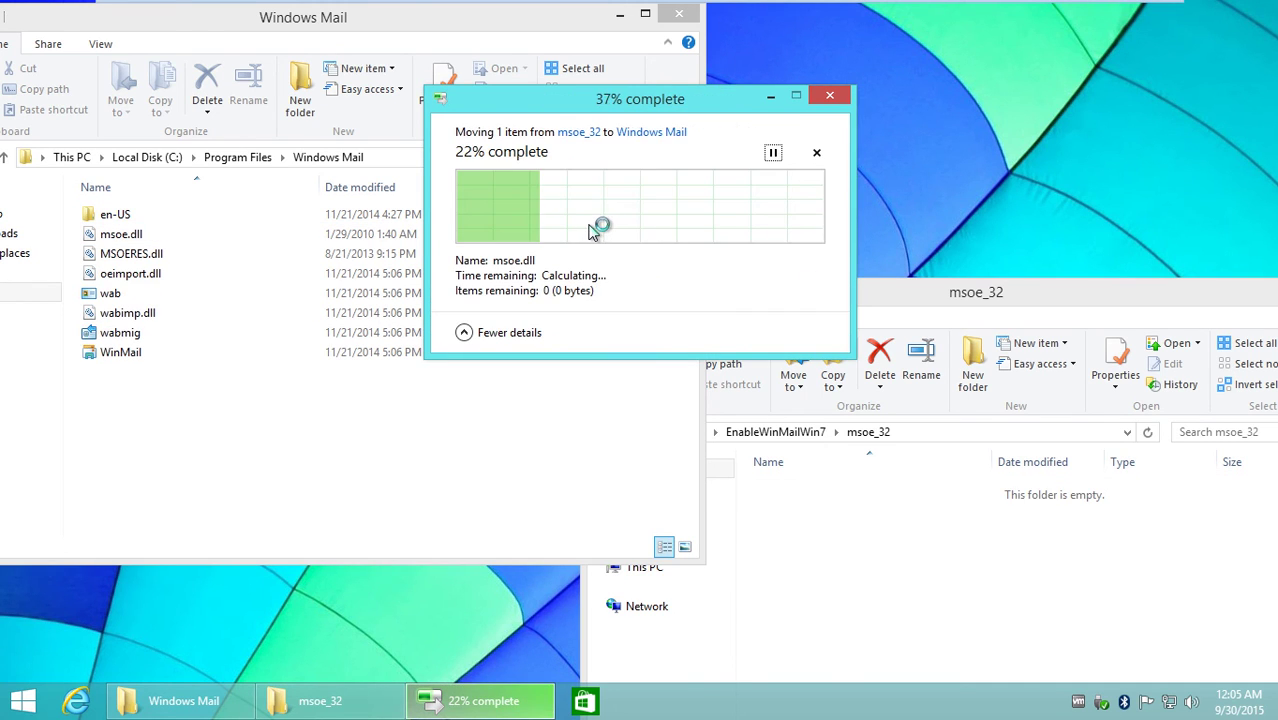
Step: Move msidcrl30.dll from the 32bit subfolder of win 8 into the Windows Mail folder with administrator permission, and close the source window
click(903, 305)
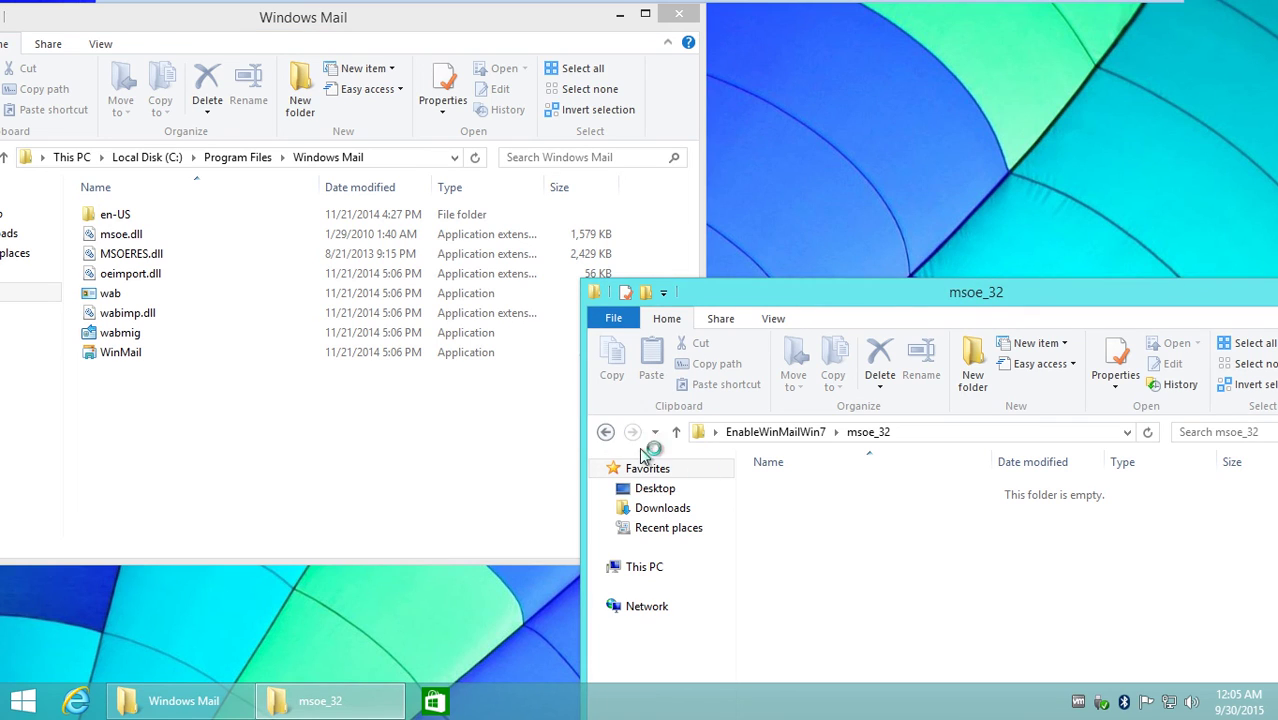
key(alt+Left)
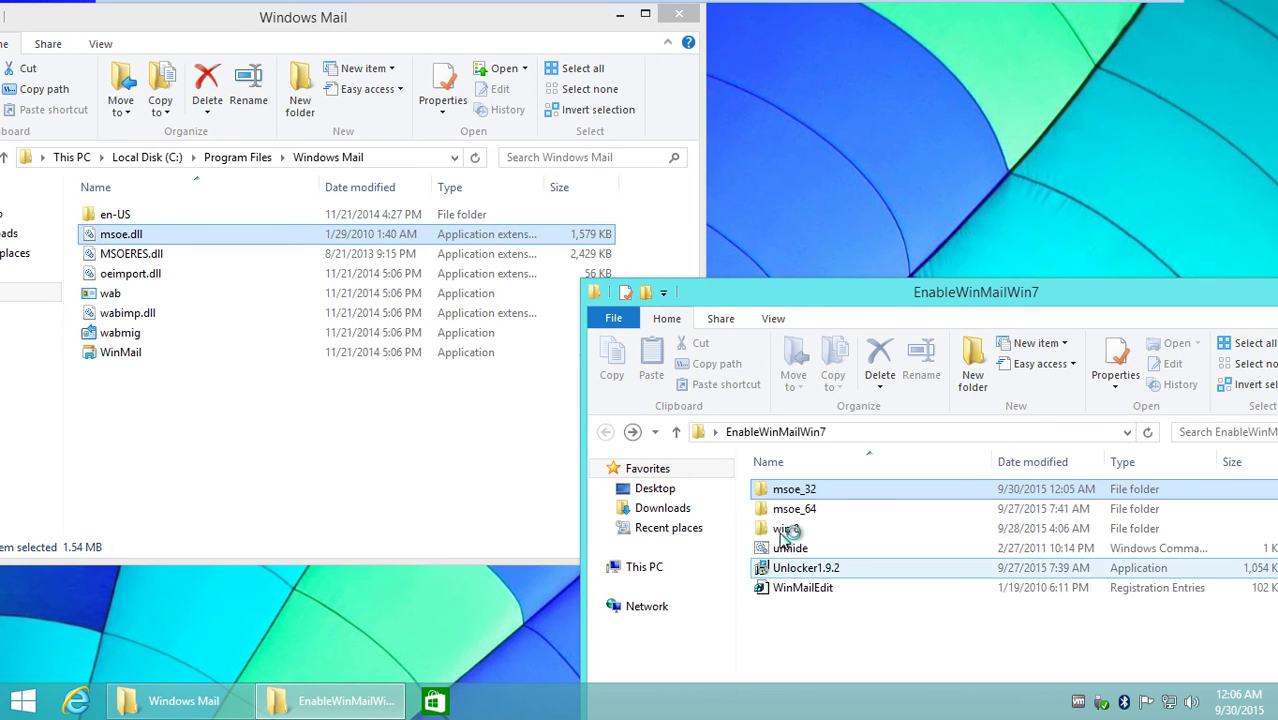
click(785, 530)
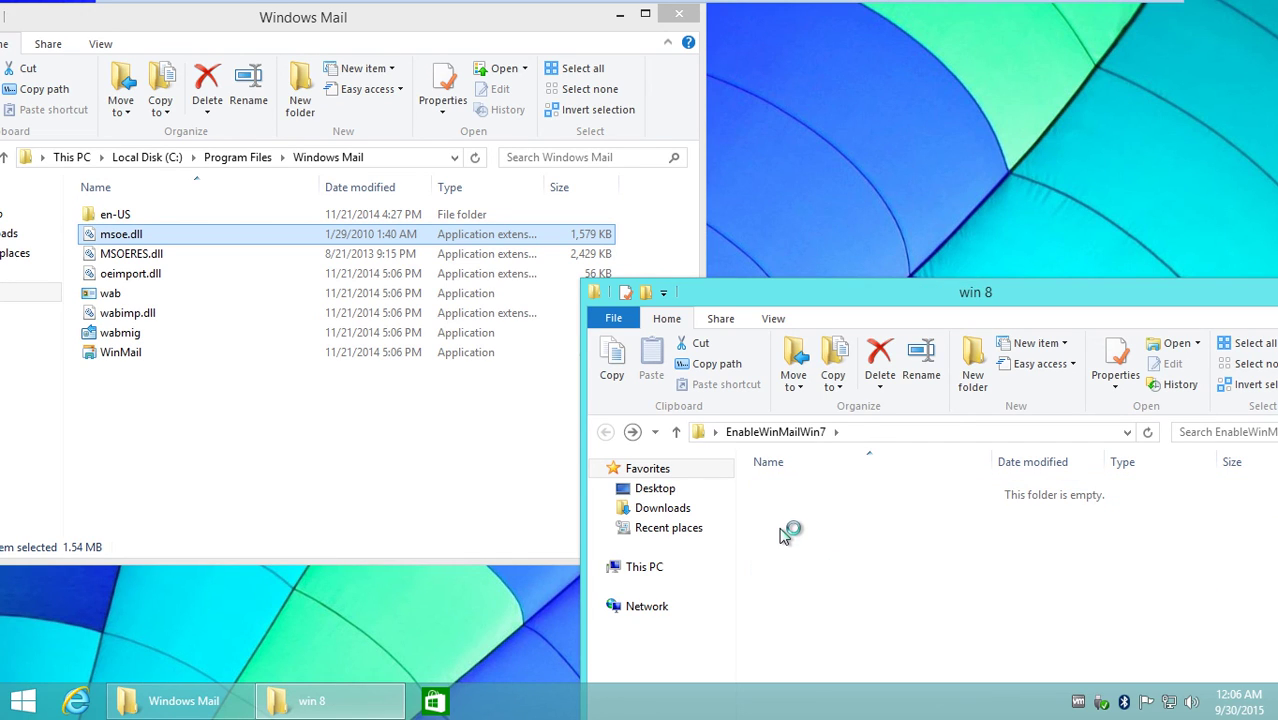
double_click(784, 492)
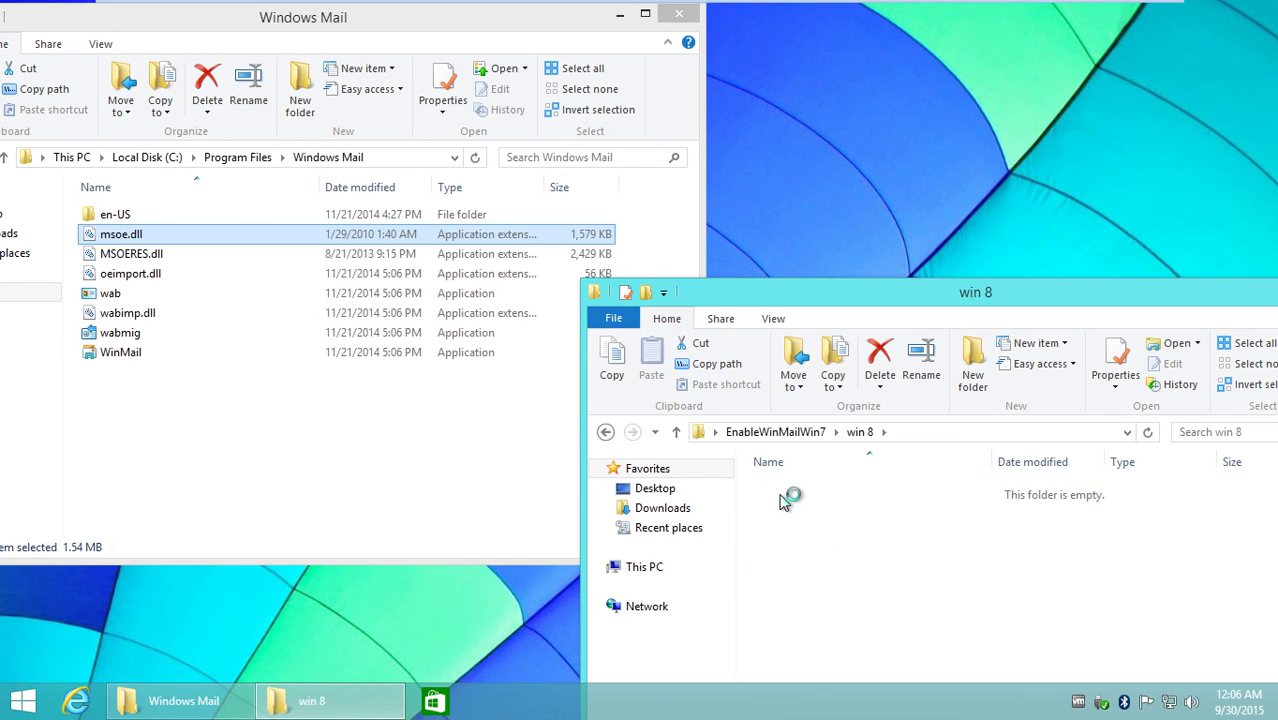
key(ctrl+v)
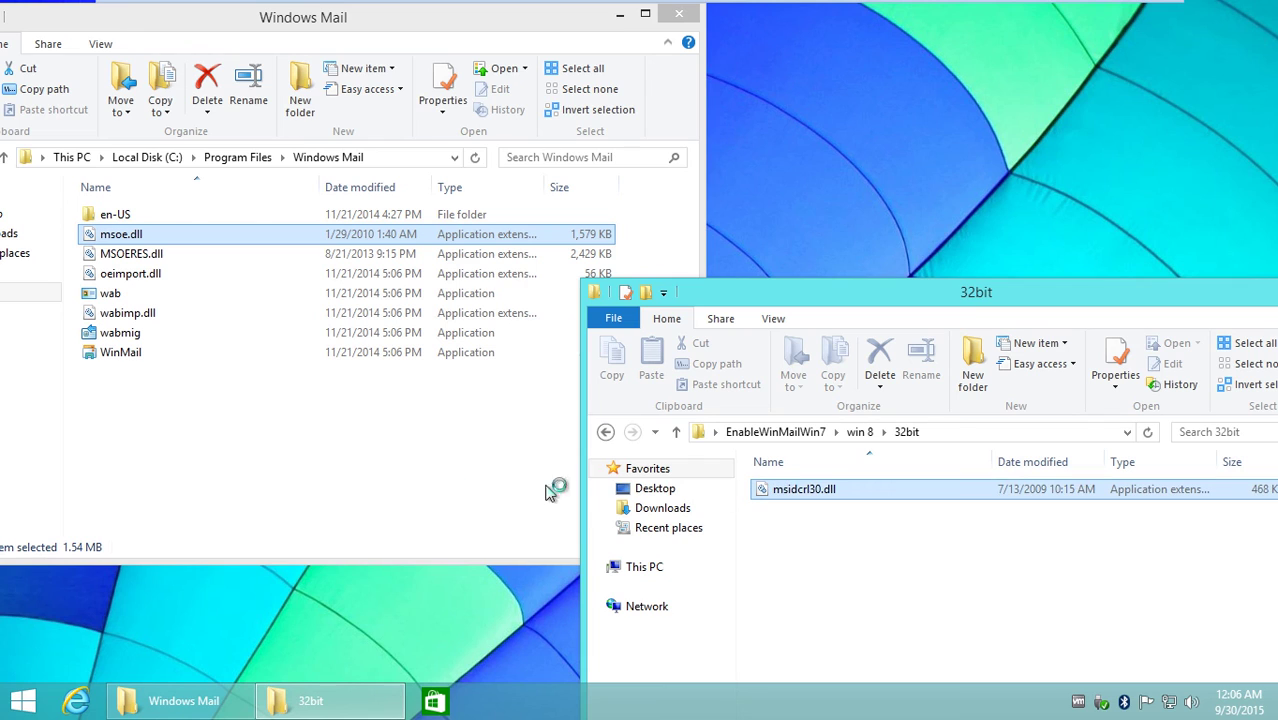
drag(372, 491, 372, 491)
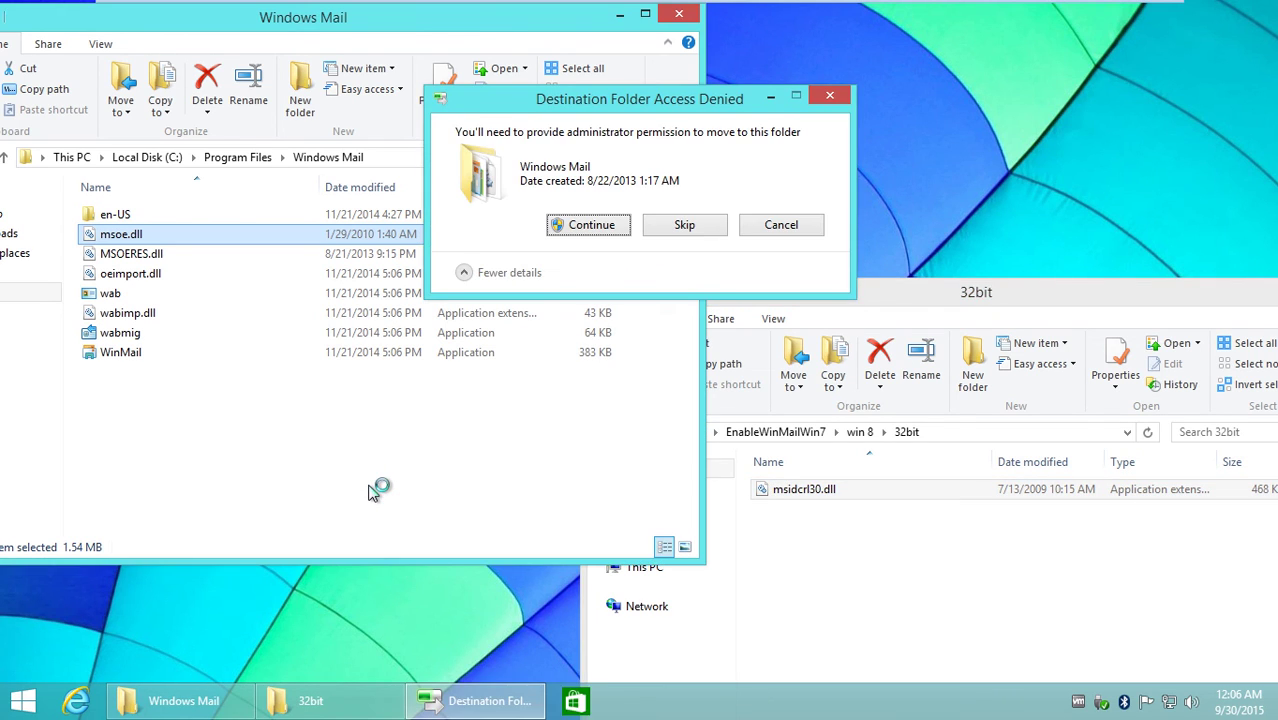
click(613, 235)
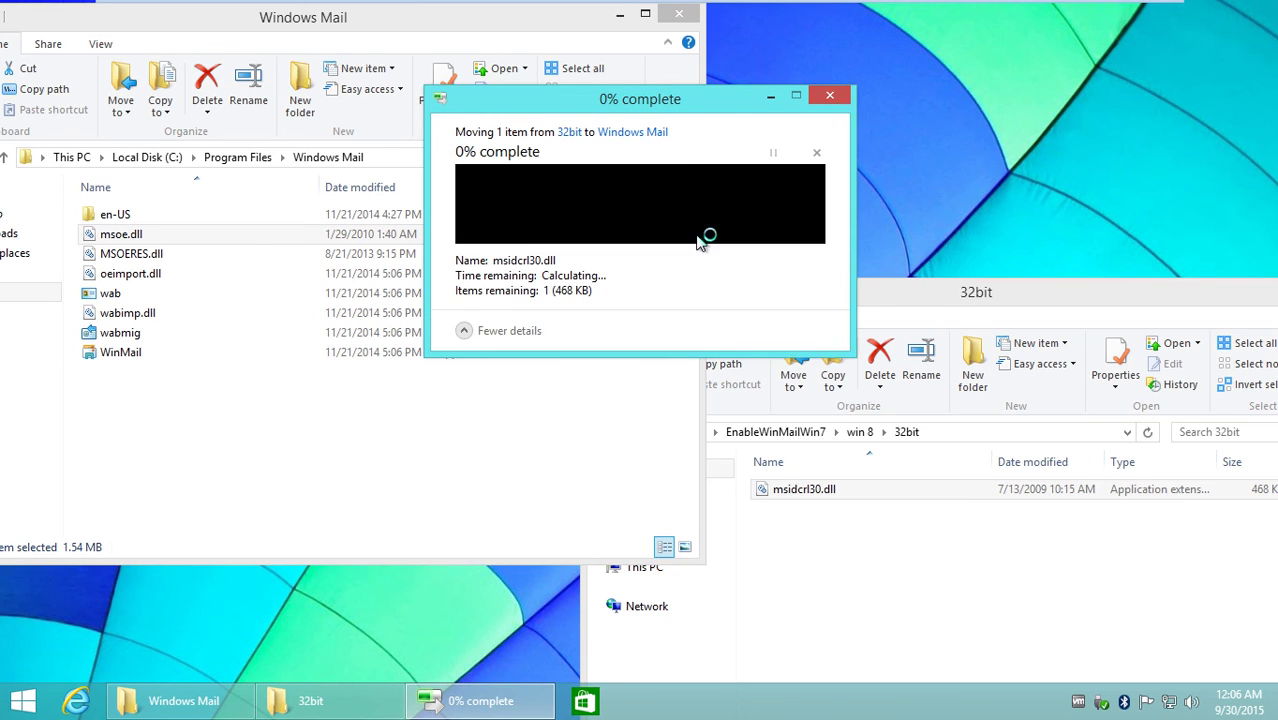
drag(1062, 292, 649, 382)
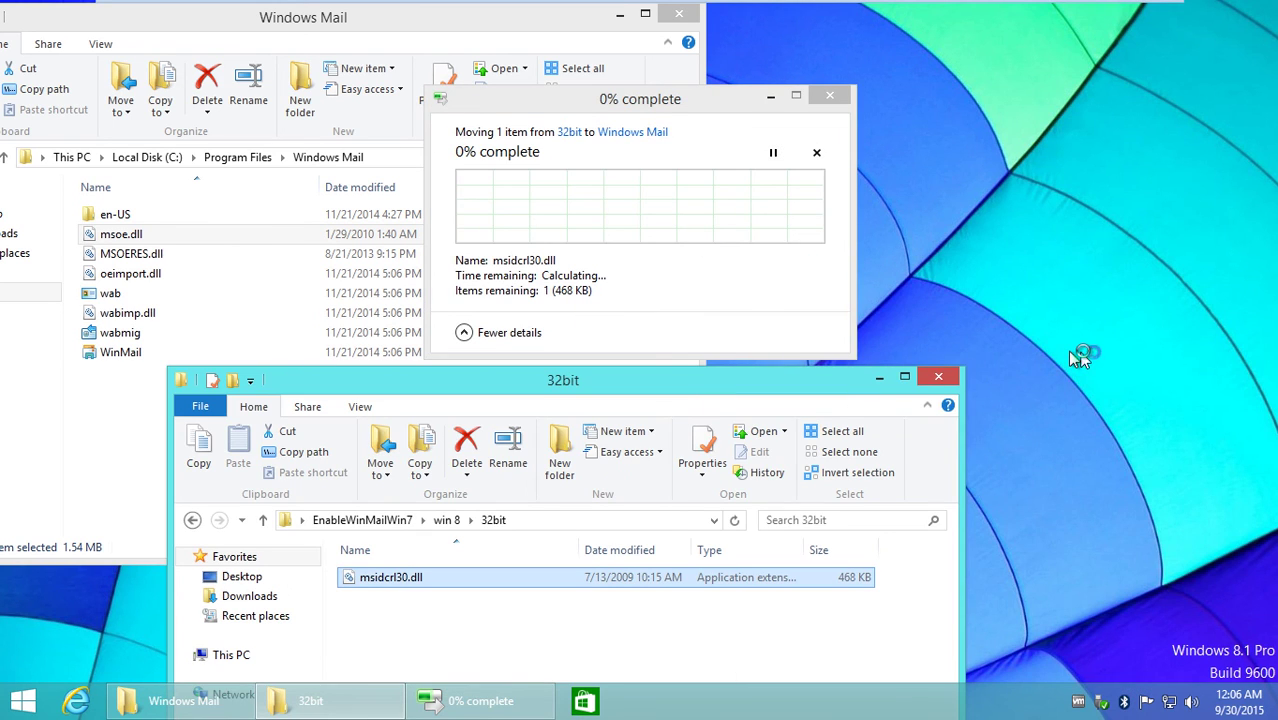
click(938, 377)
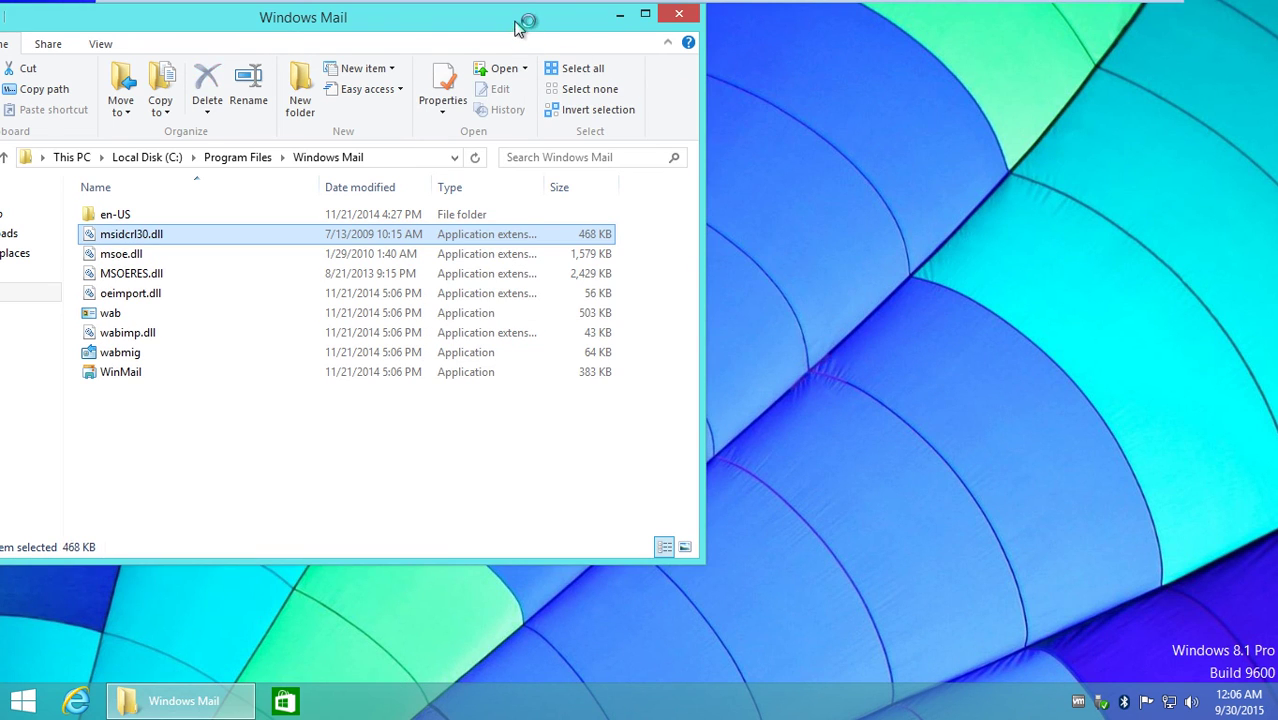
Step: Create a desktop shortcut to WinMail and close the Windows Mail folder window
drag(519, 27, 972, 21)
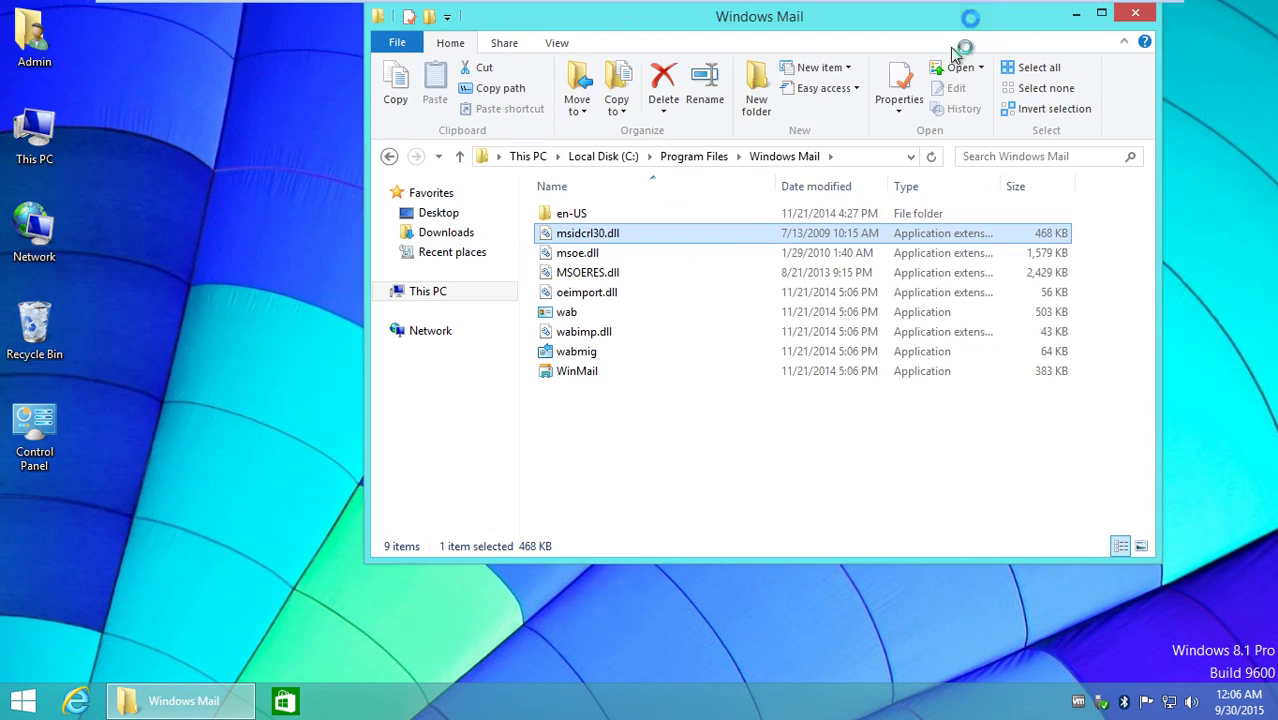
click(550, 383)
right_click(549, 383)
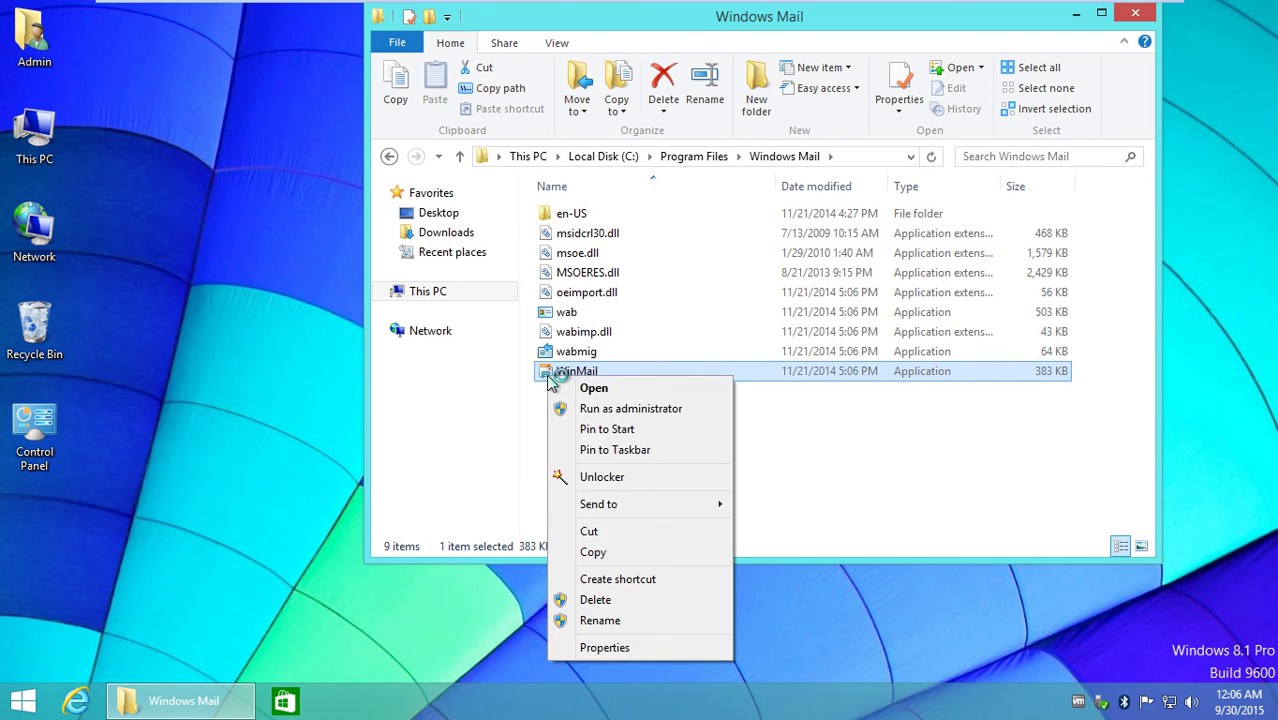
mouse_move(670, 513)
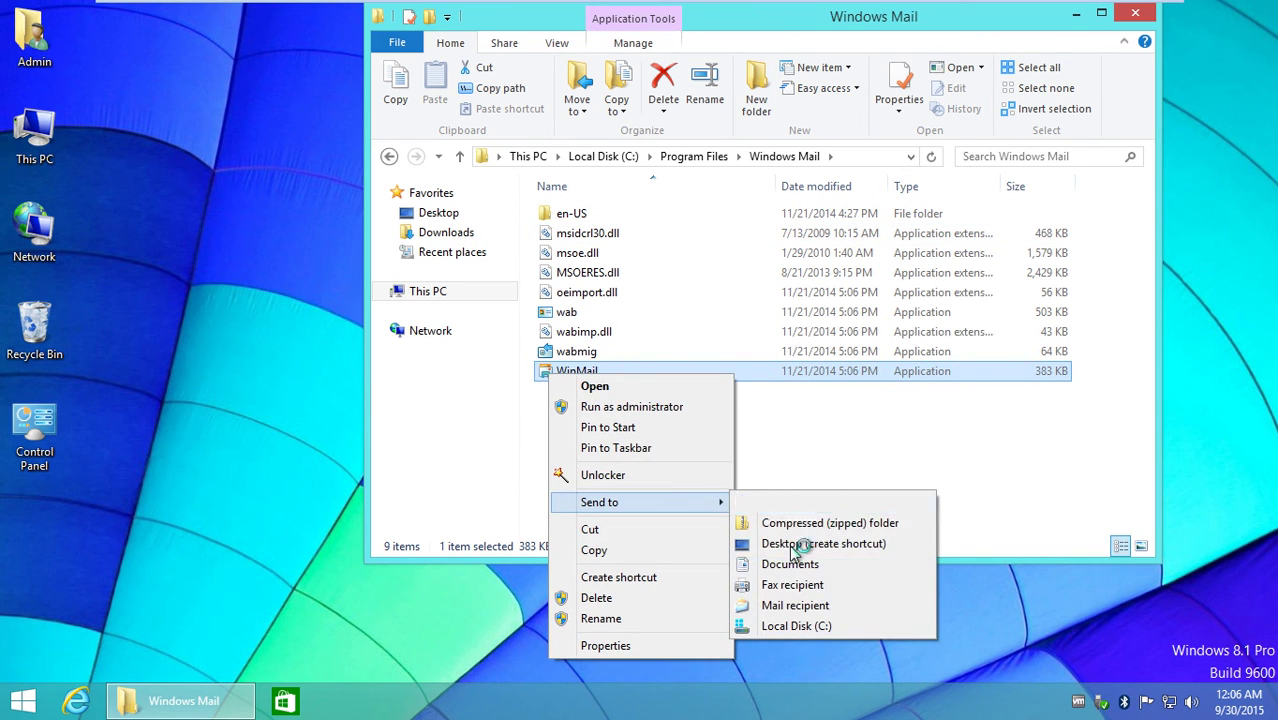
click(790, 464)
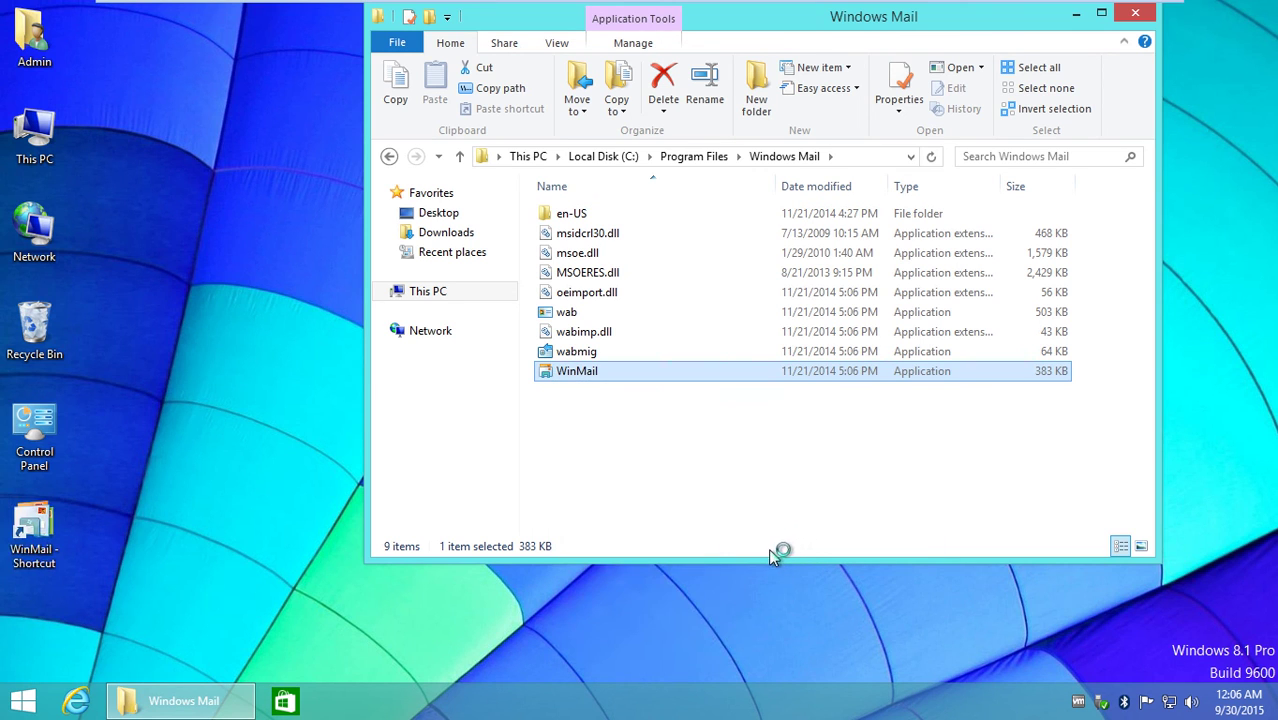
click(1136, 18)
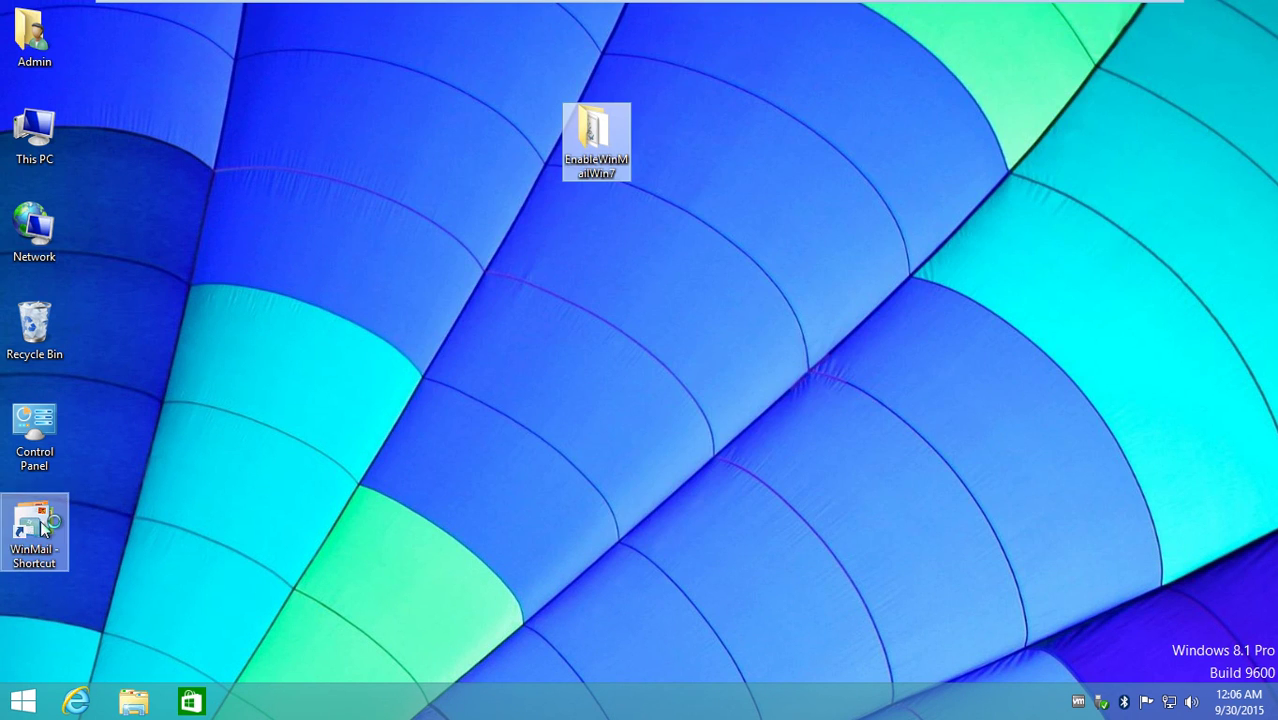
Step: Launch Windows Mail from its desktop shortcut and exit the account setup wizard without creating an account
double_click(44, 530)
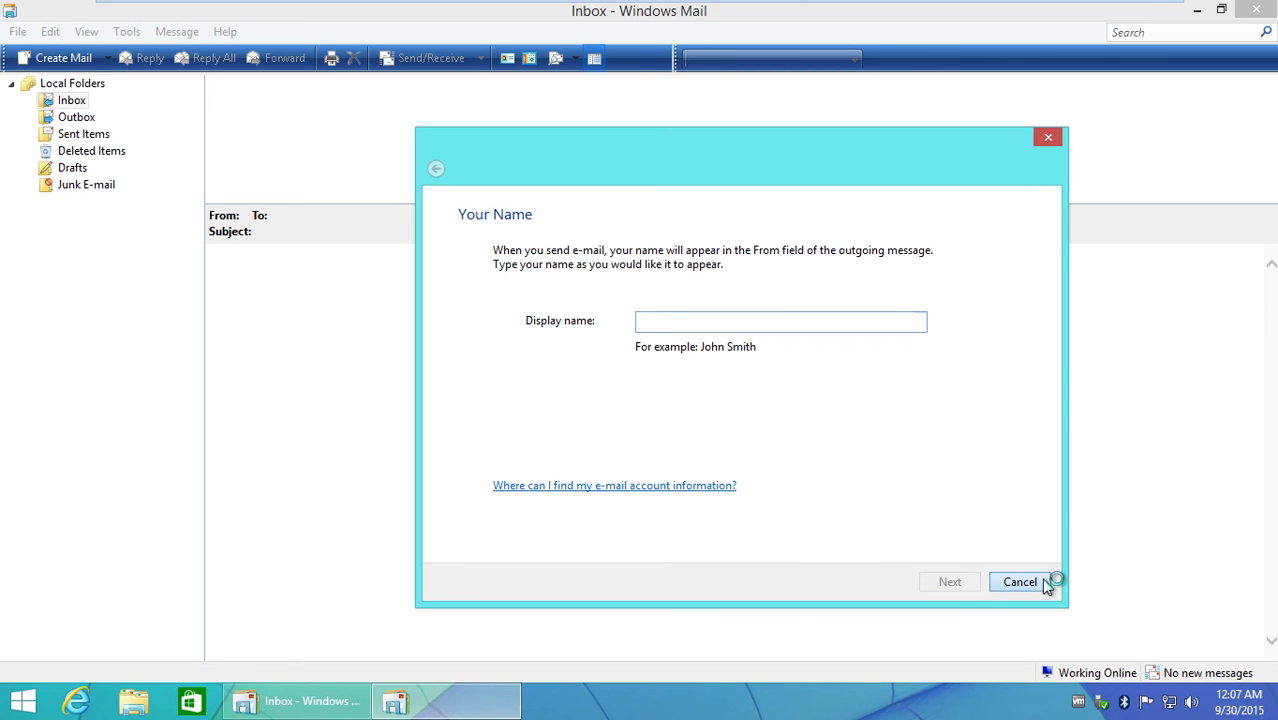
click(1020, 582)
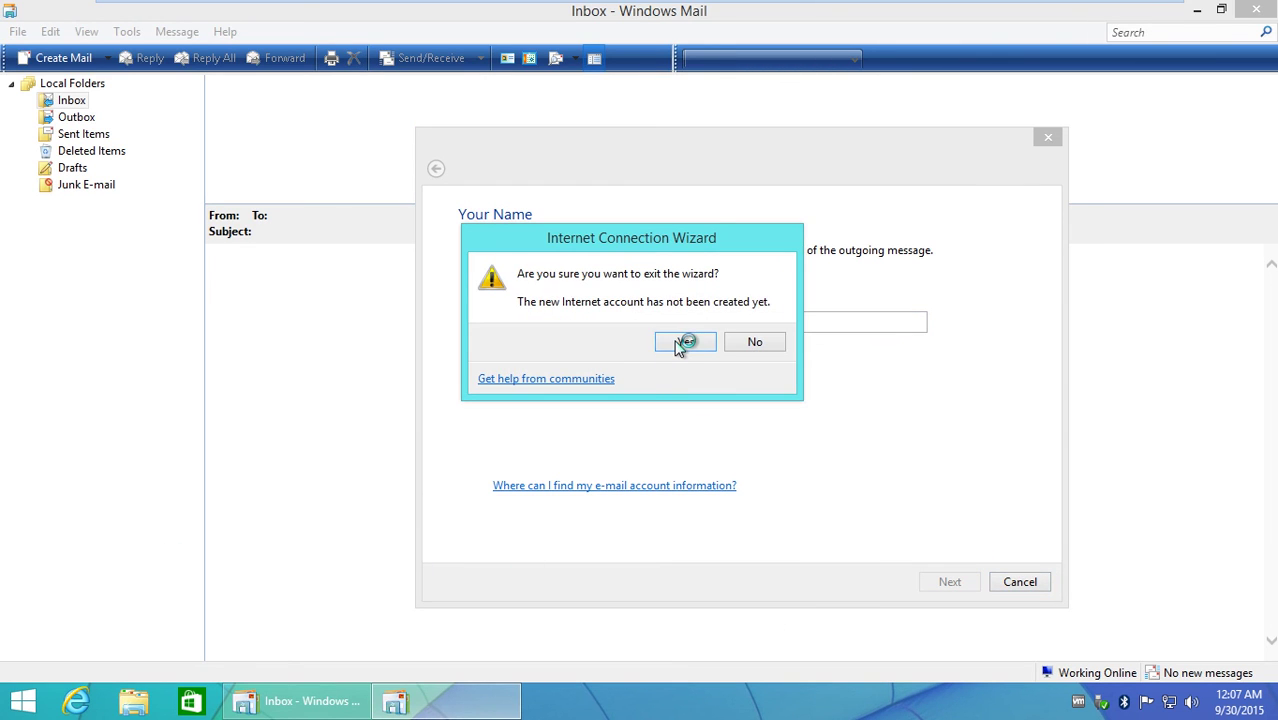
click(680, 344)
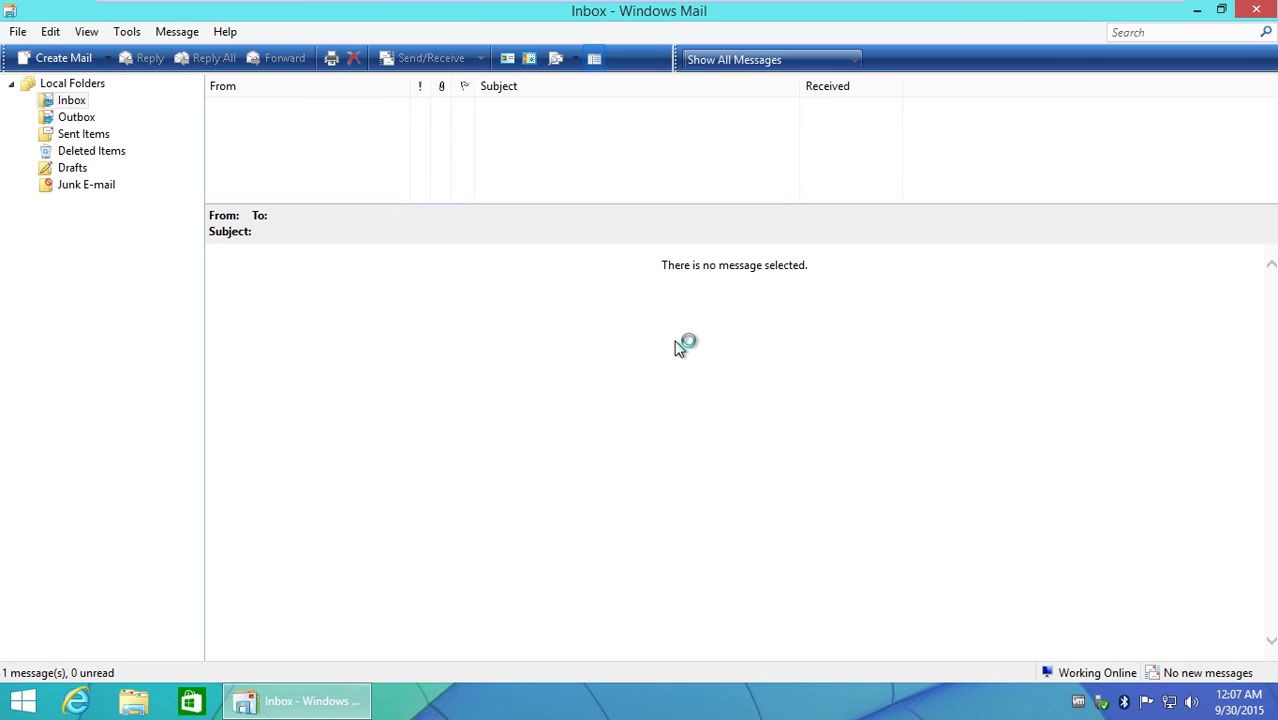